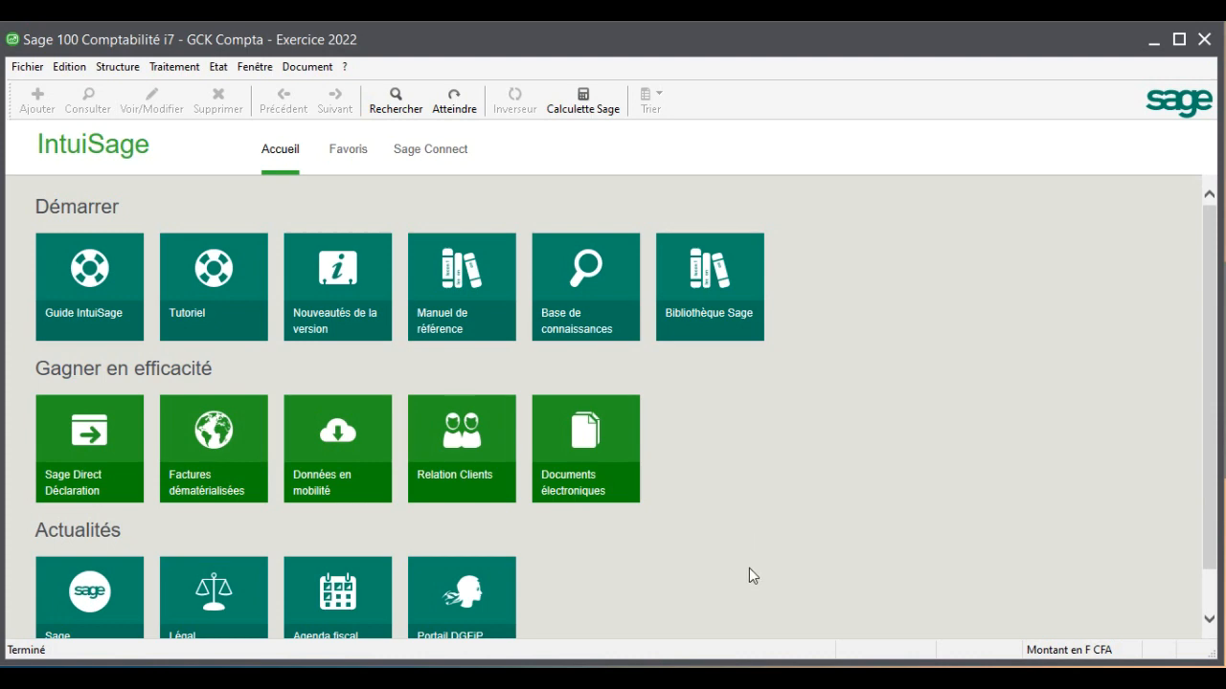
Step: Switch to COMPTABILITE GCK.pdf in the browser, check the operation types and banks listed for the 2022 exercise, and return to Sage
left_click(732, 679)
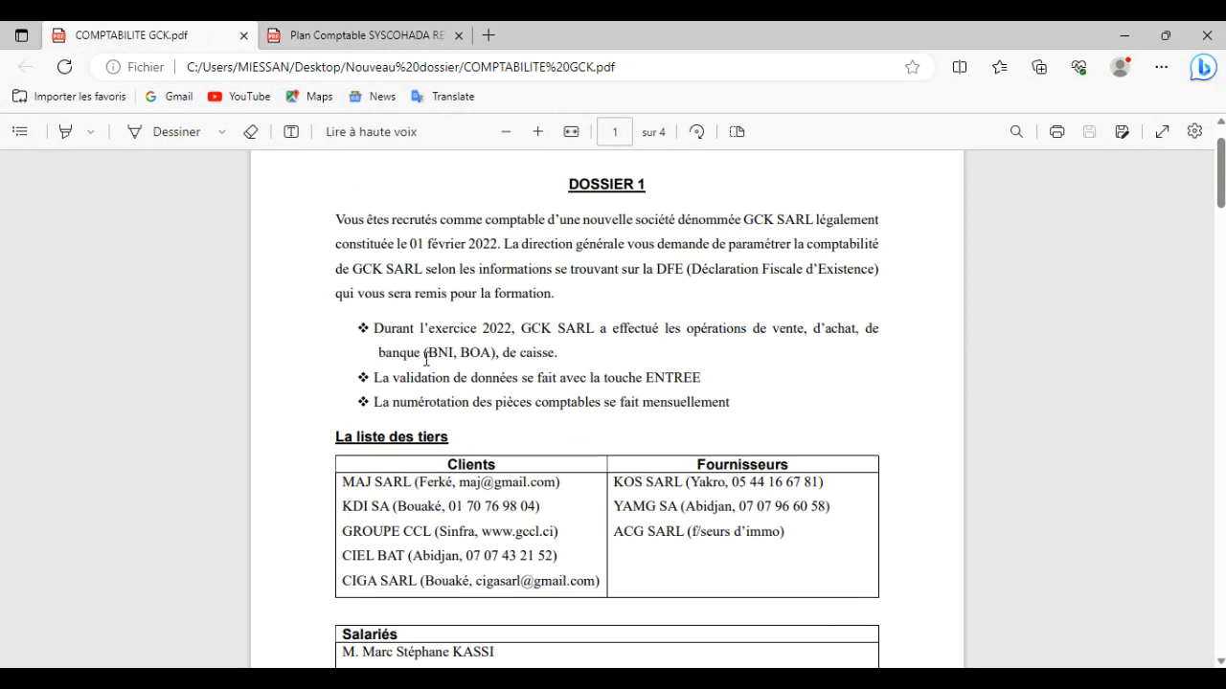
left_click_drag(429, 354, 508, 353)
left_click(532, 354)
key("alt+Tab")
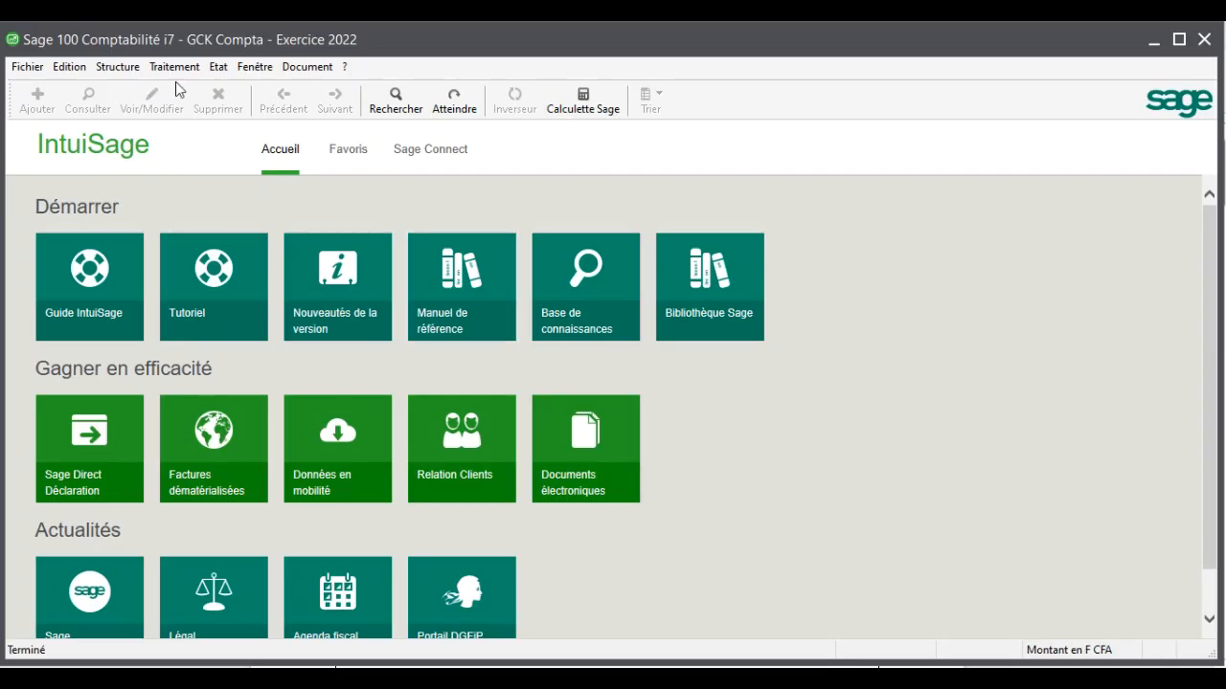
Step: In the chart of accounts, create general account 5711 titled Caisse with the account nature Caisse
left_click(133, 71)
left_click(144, 89)
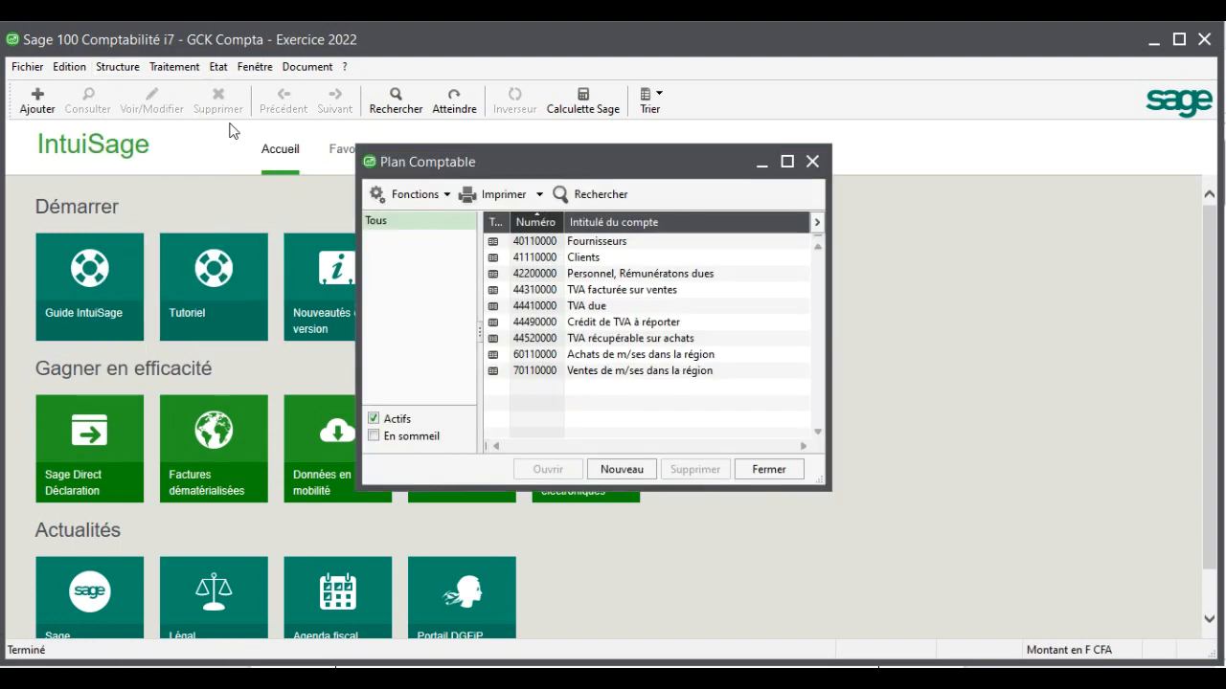
left_click(621, 470)
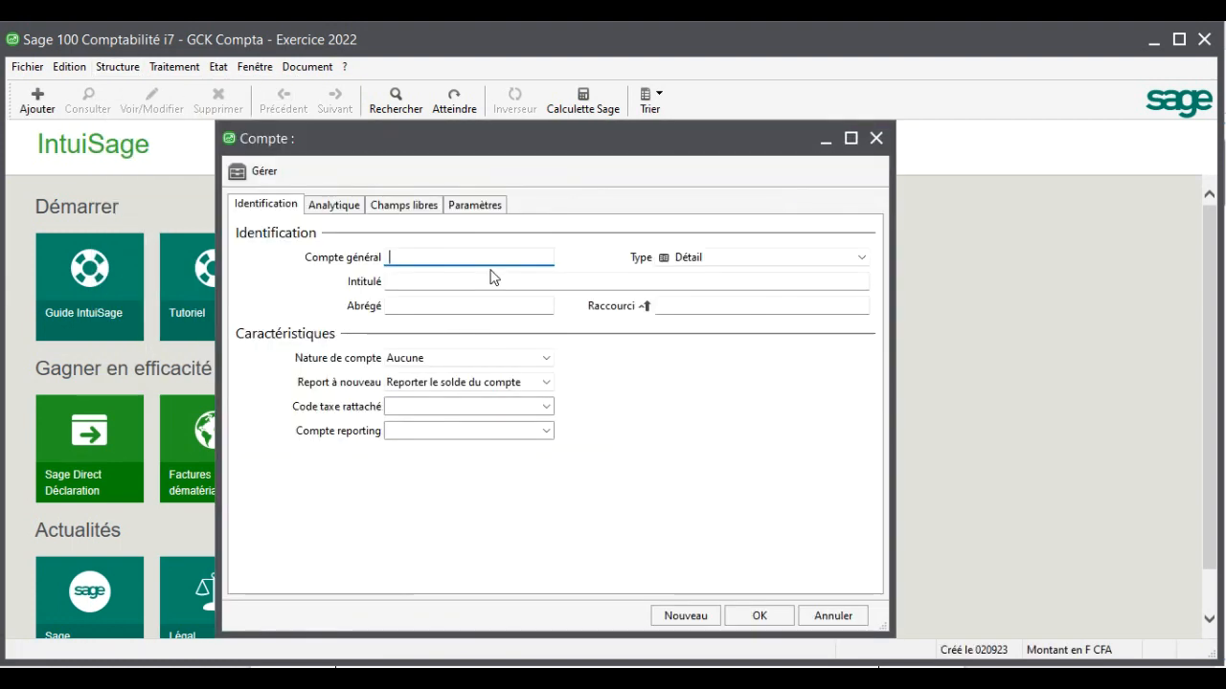
type("5711")
key("Tab")
key("Tab")
type("Caisse")
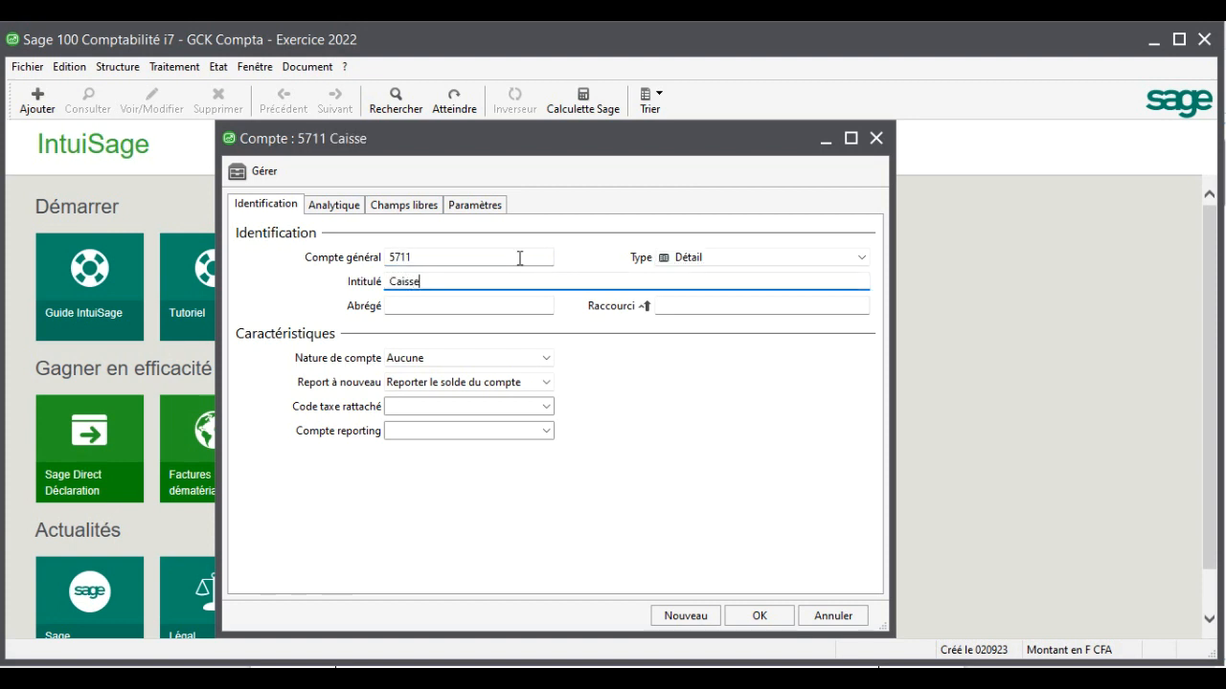
key("Tab")
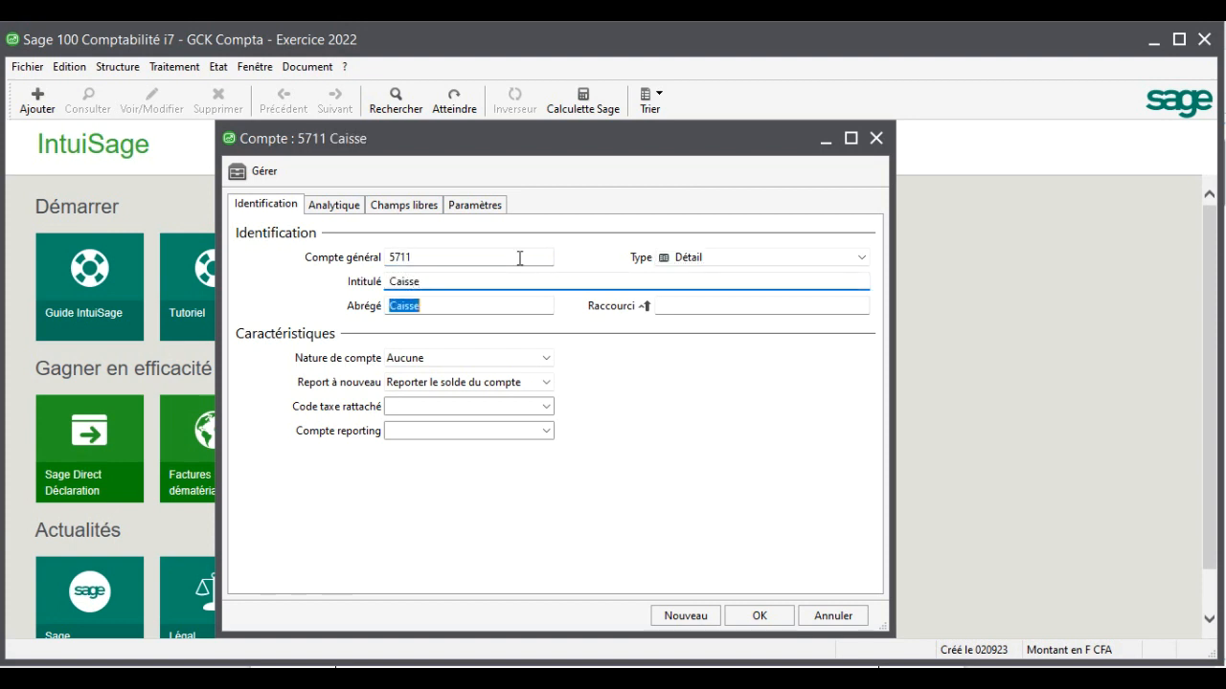
left_click(474, 365)
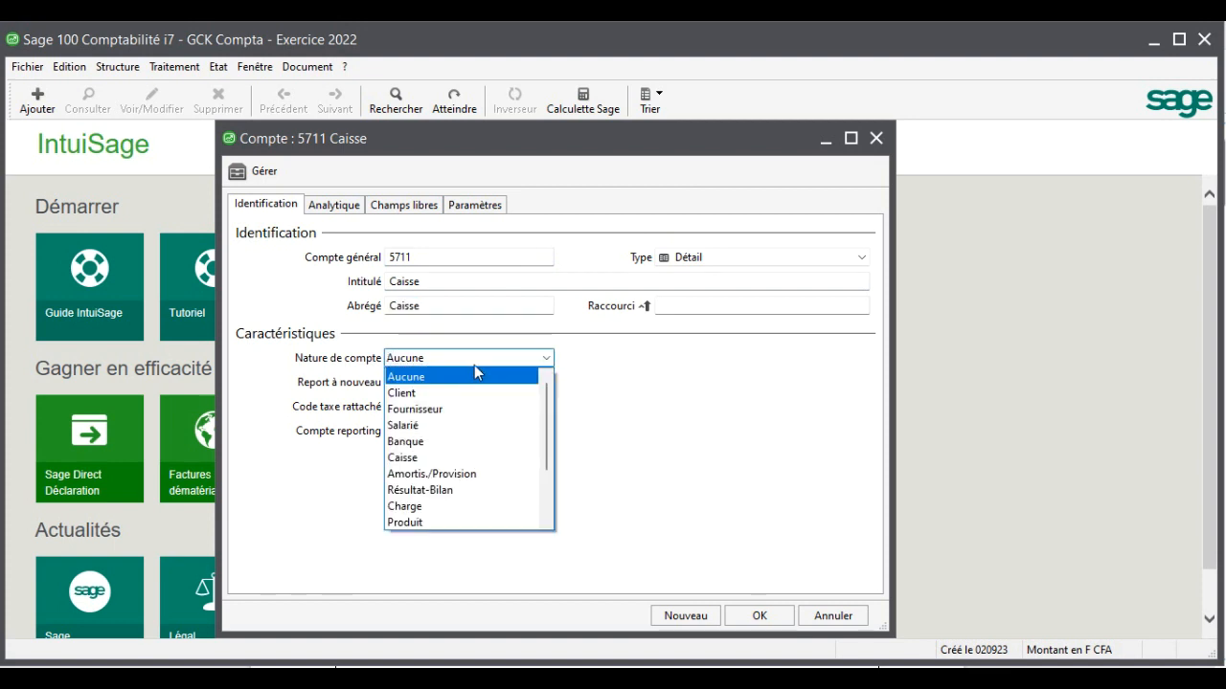
left_click(461, 458)
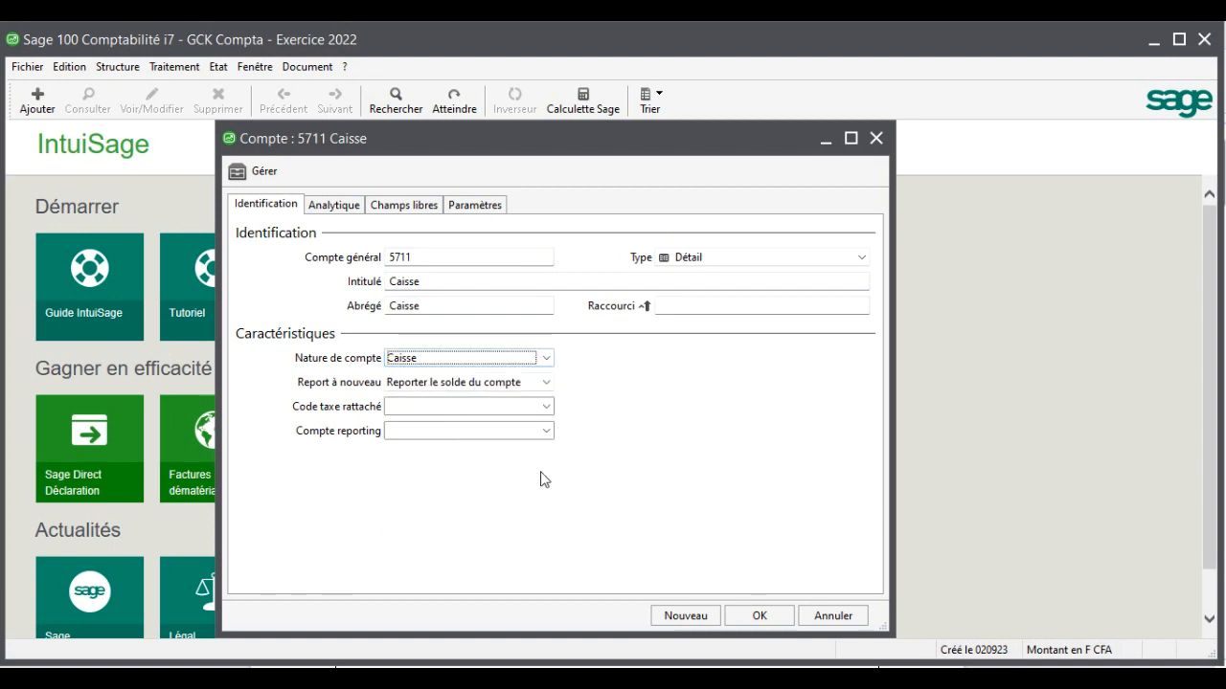
left_click(760, 619)
Step: Create general account 5211 titled Banque with the account nature Banque, and close the chart of accounts
left_click(622, 468)
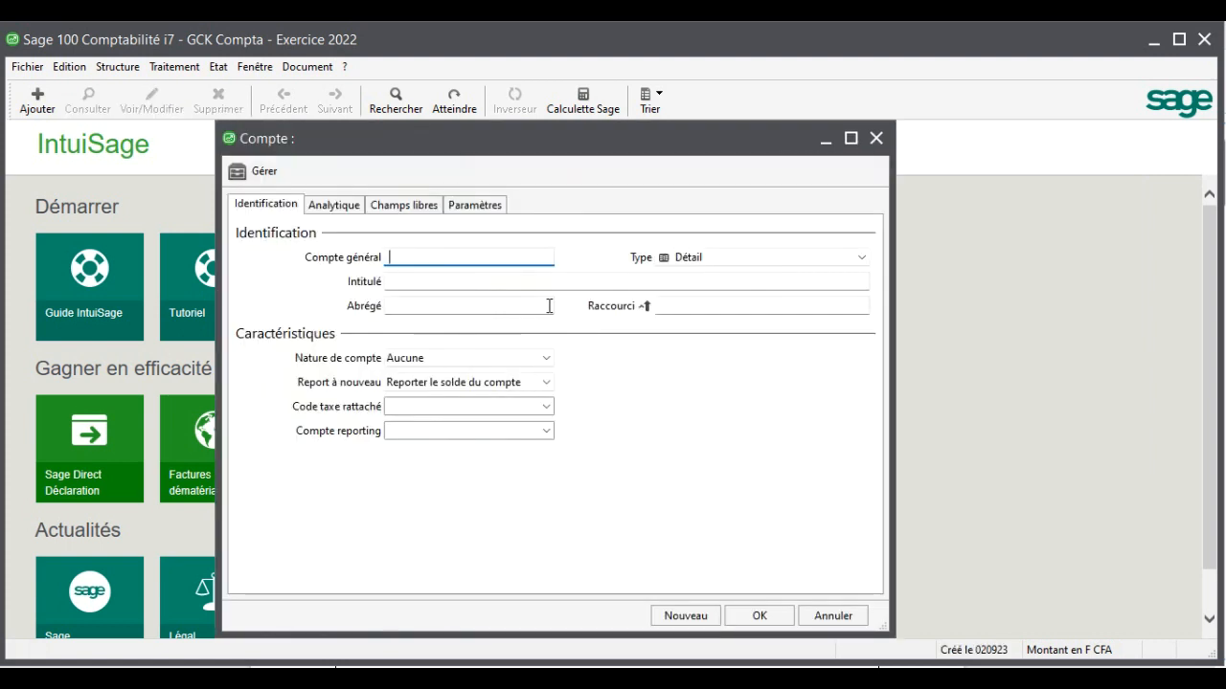
type("5211")
key("Tab")
key("Tab")
type("B")
key("BackSpace")
type("Banque")
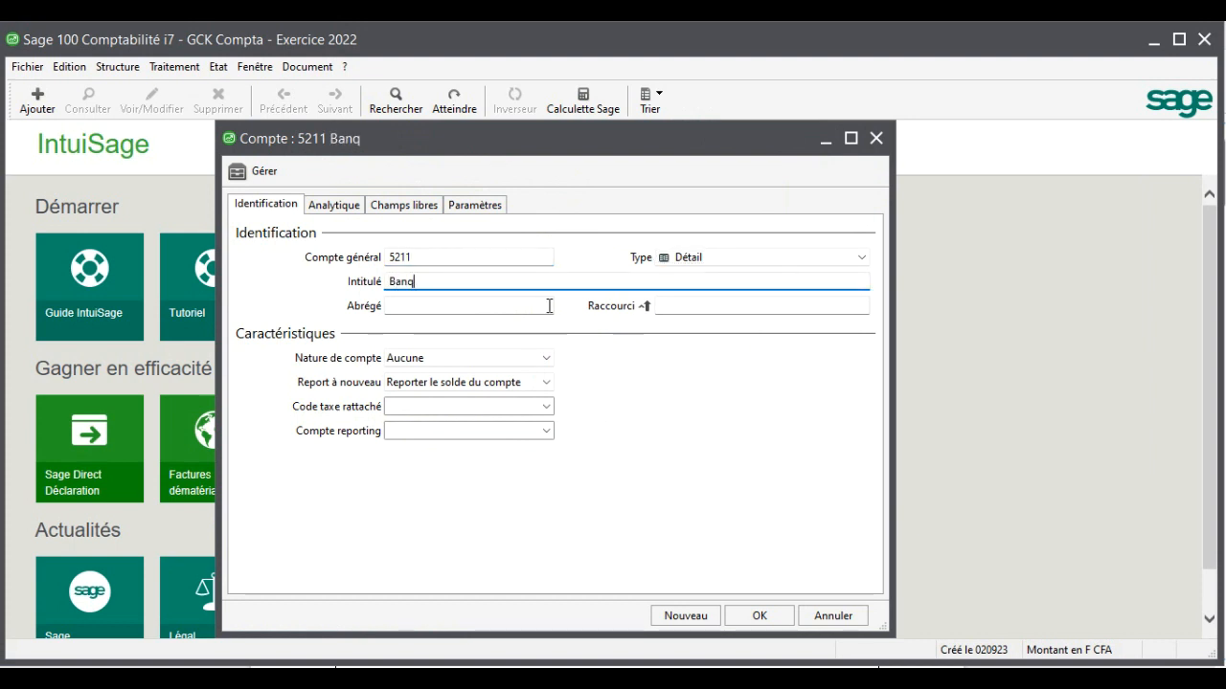
key("Tab")
key("Tab")
key("Tab")
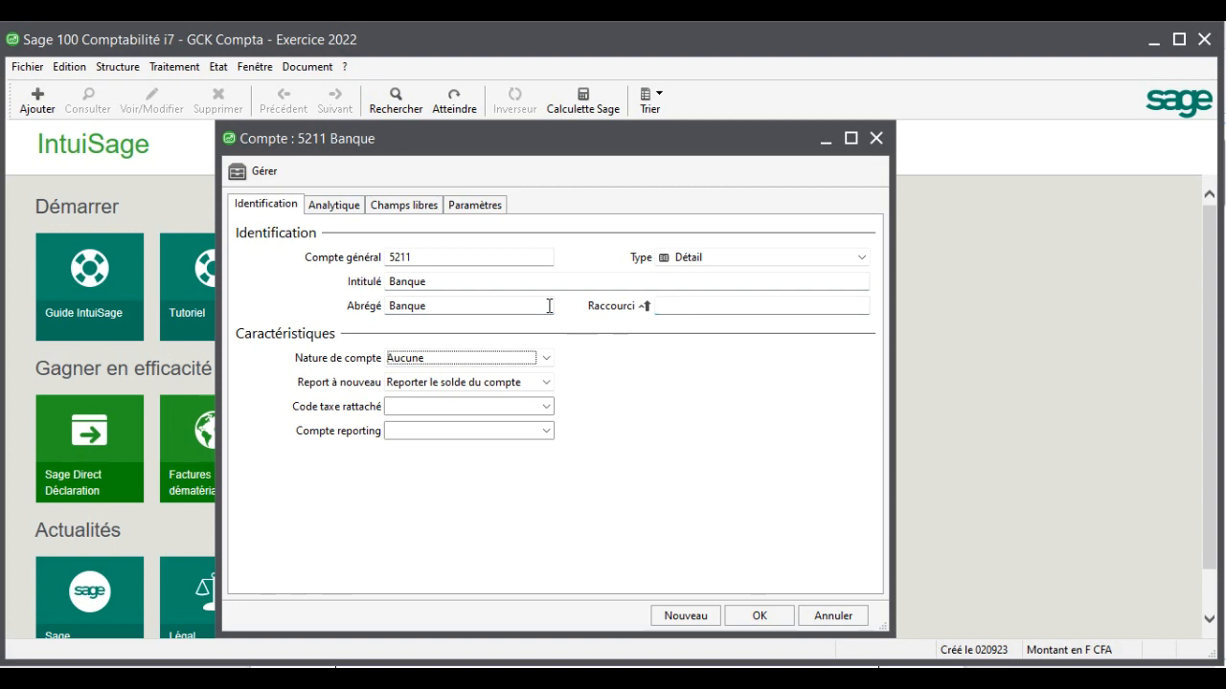
left_click(548, 357)
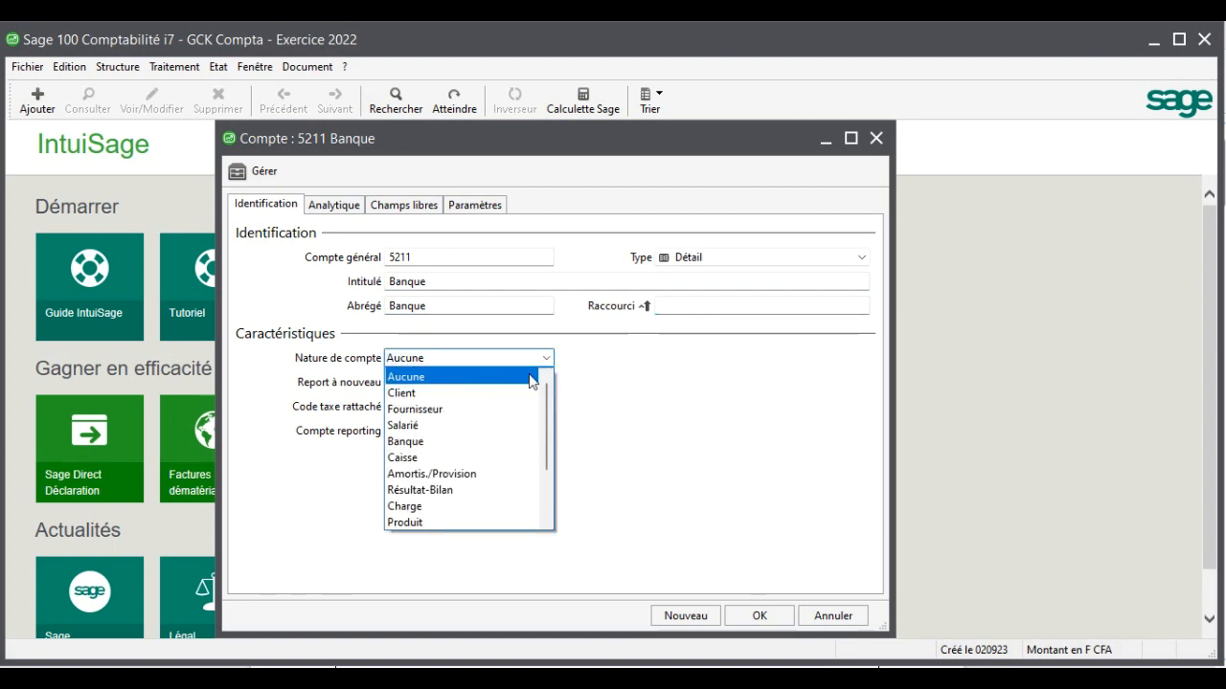
left_click(507, 444)
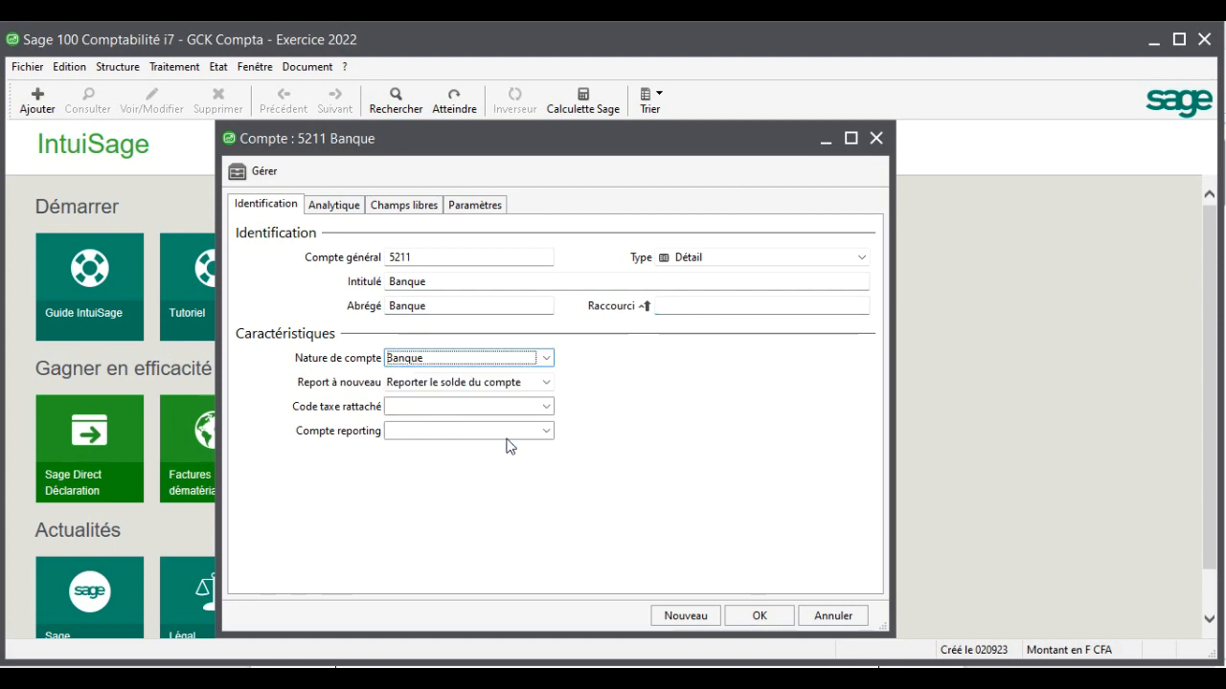
left_click(761, 617)
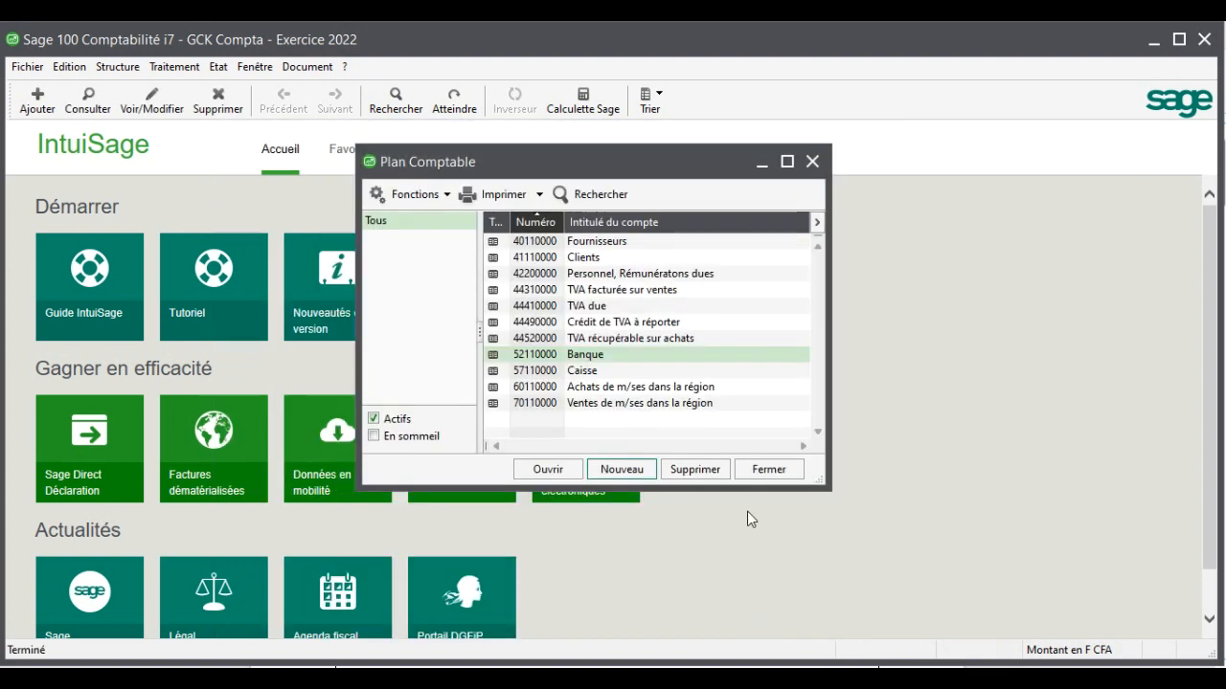
left_click(769, 470)
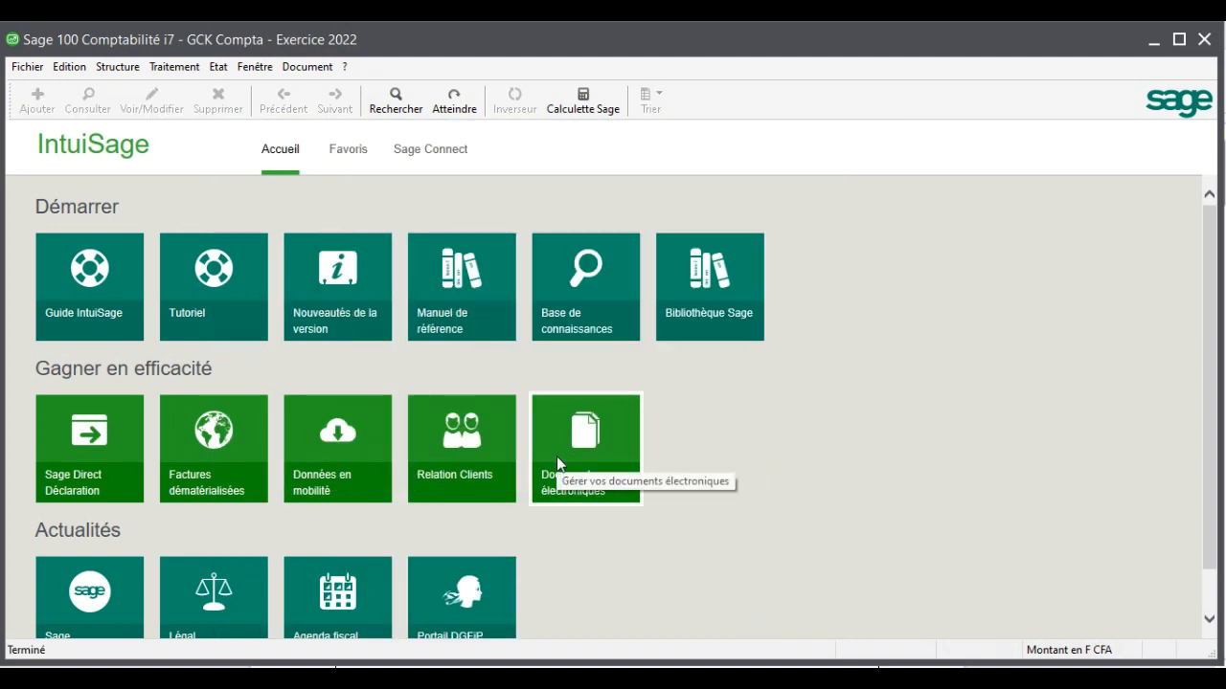
Step: In the journal codes list, create journal ACH of type Achats, titled Achats
left_click(118, 67)
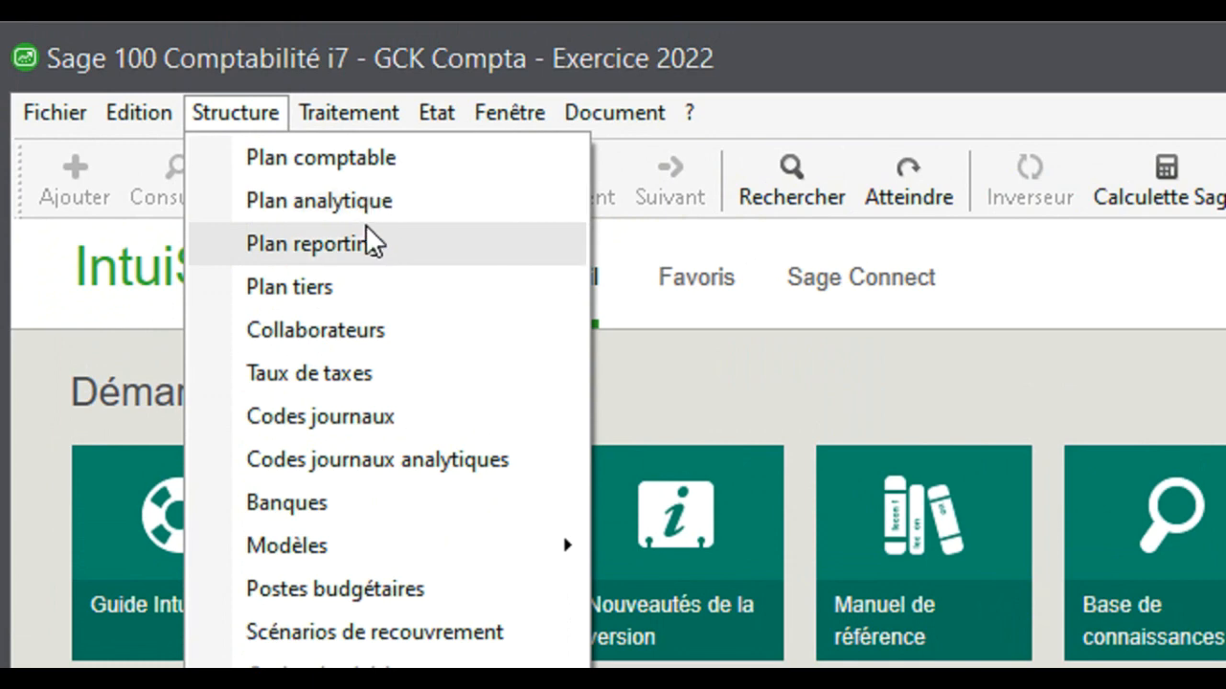
left_click(374, 421)
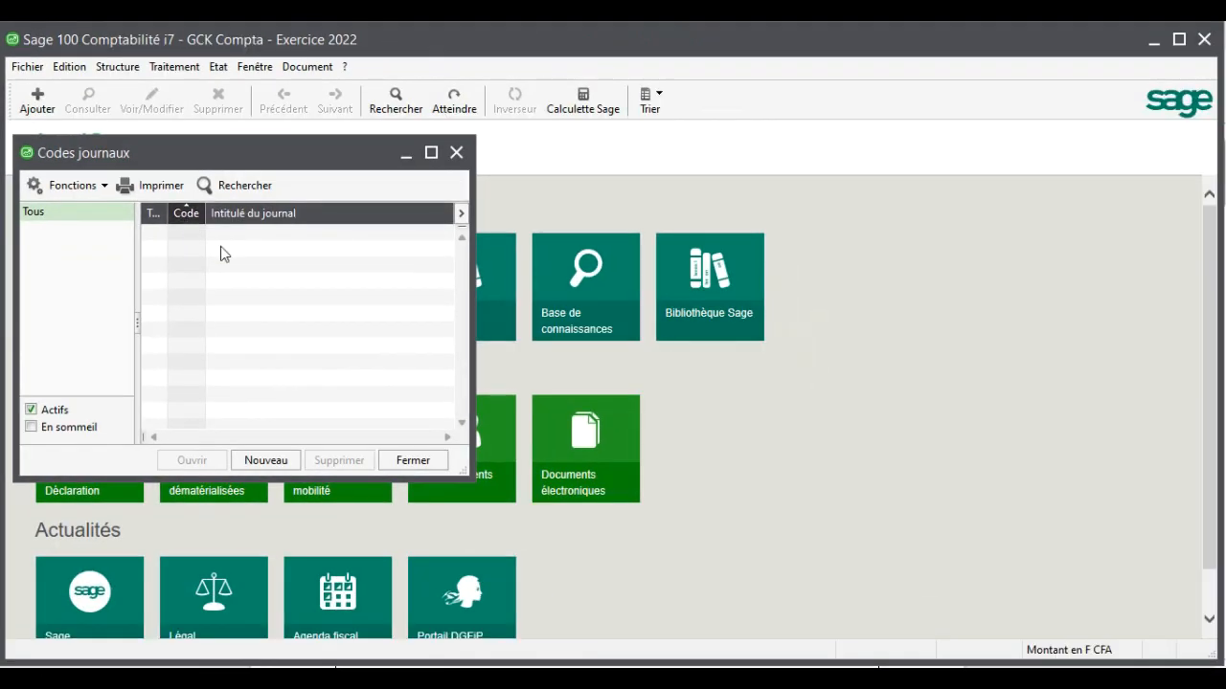
left_click(267, 460)
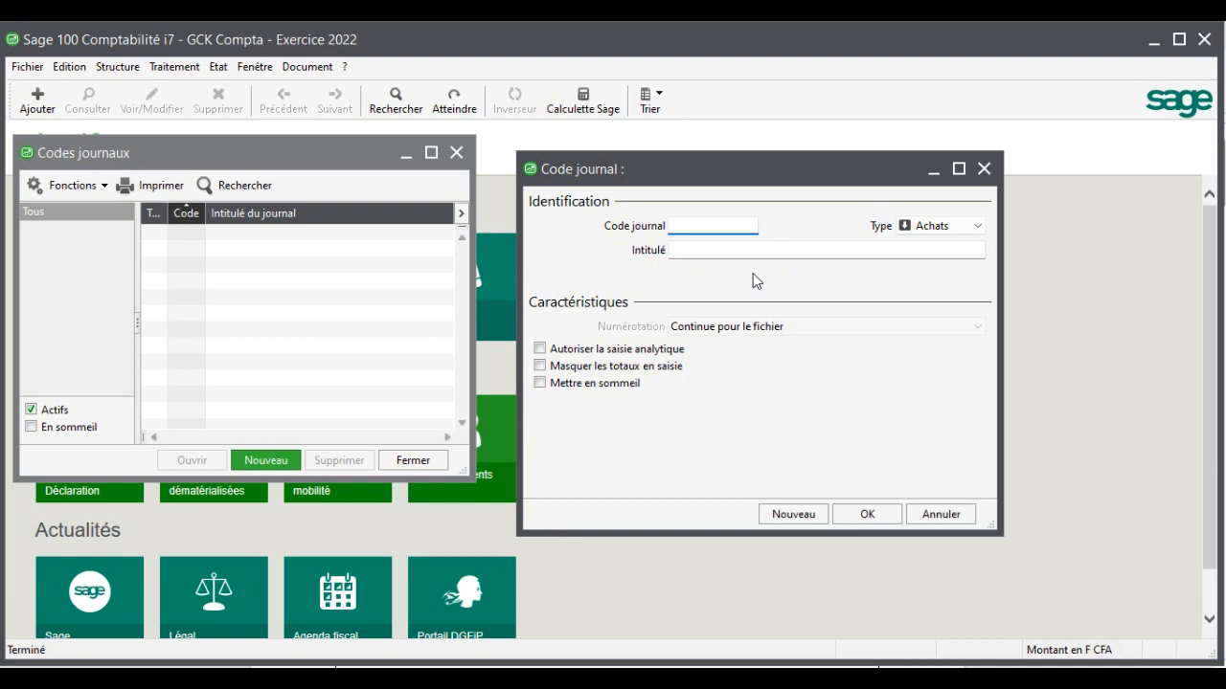
type("ACH")
key("Tab")
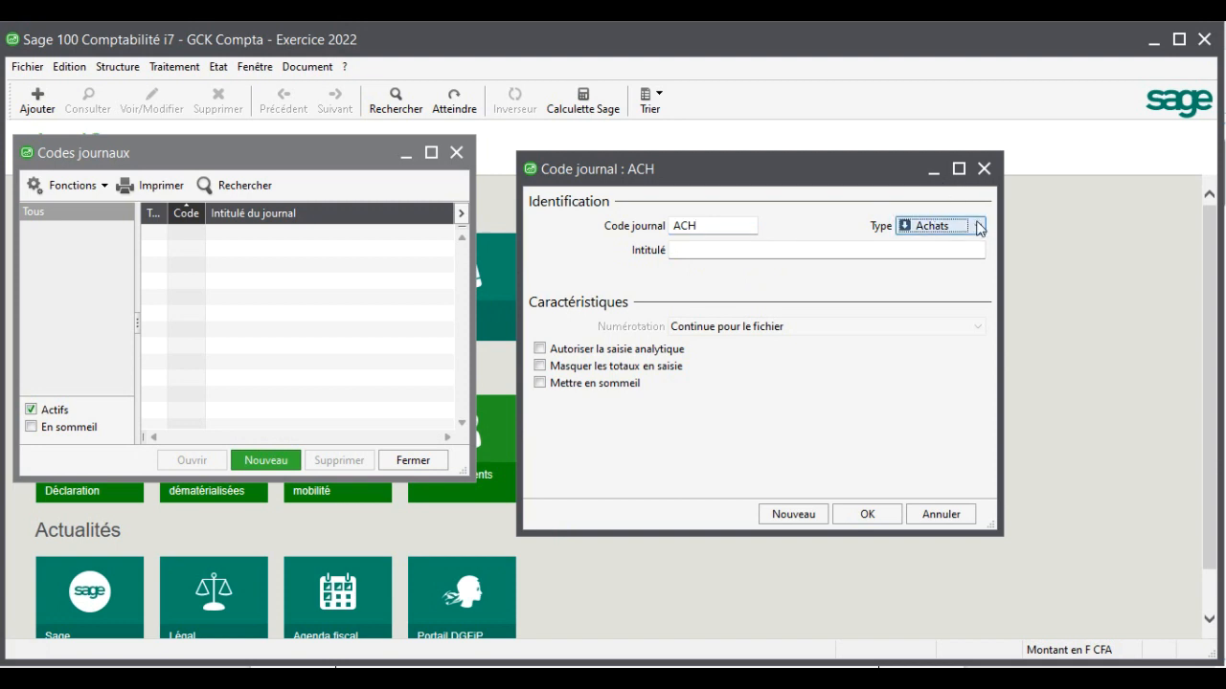
left_click(965, 227)
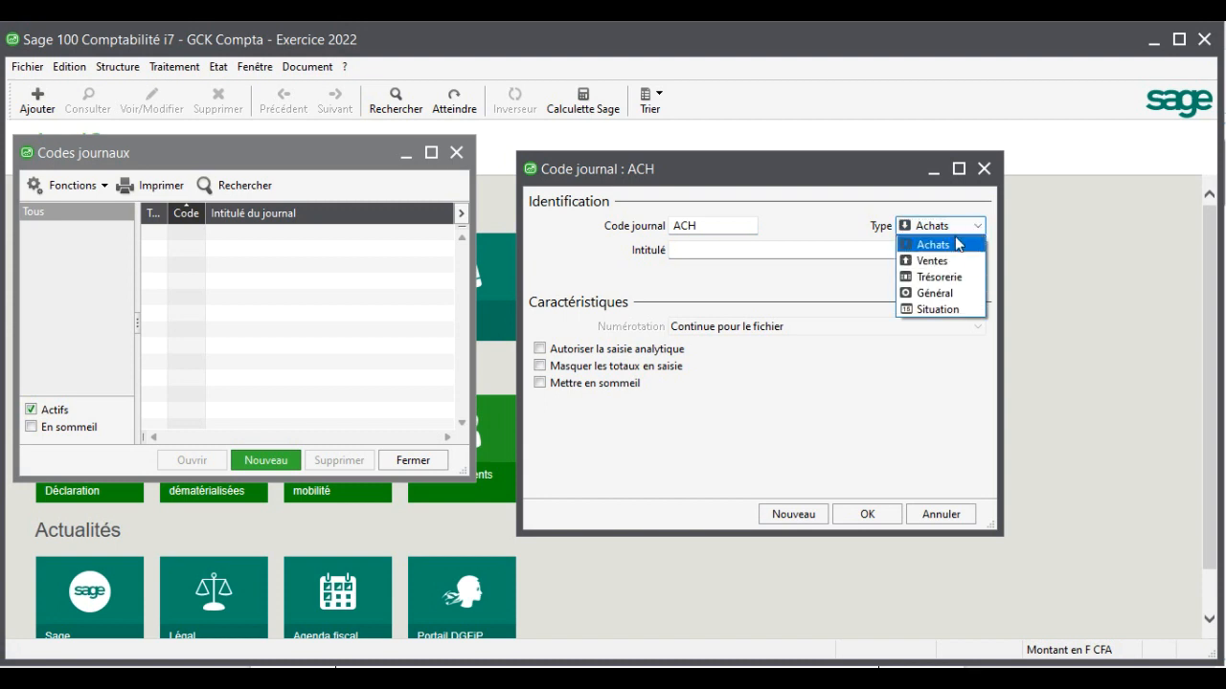
left_click(959, 243)
left_click(838, 255)
type("Achats")
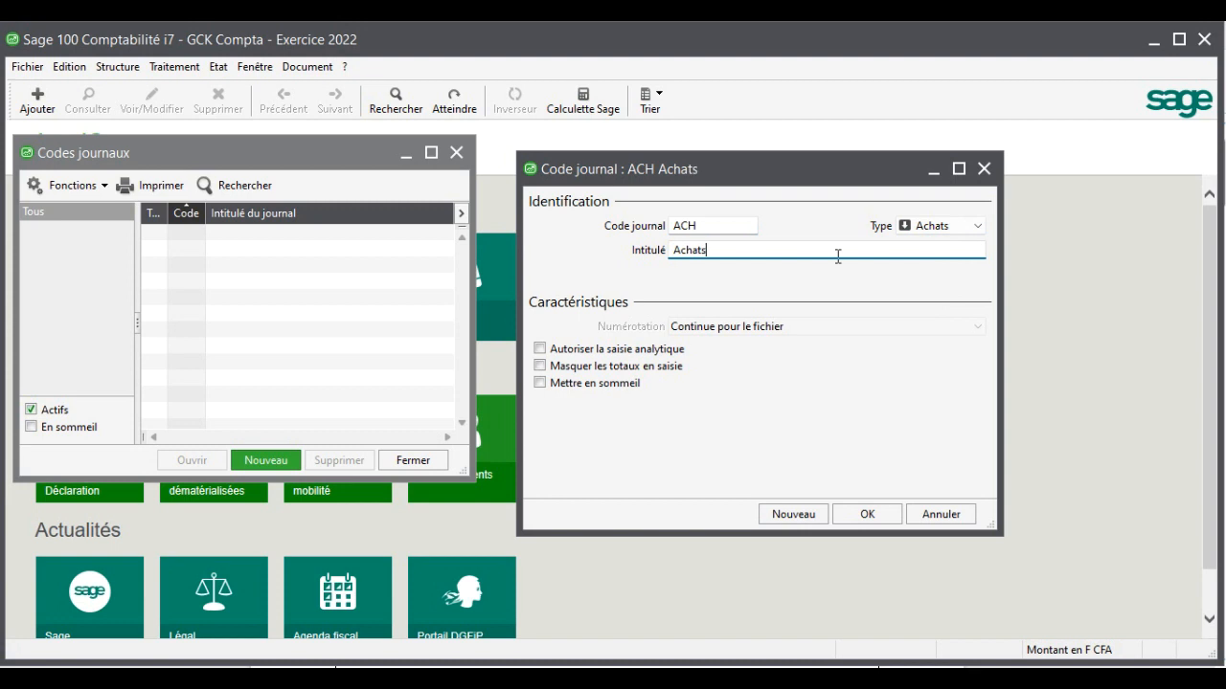
key("Tab")
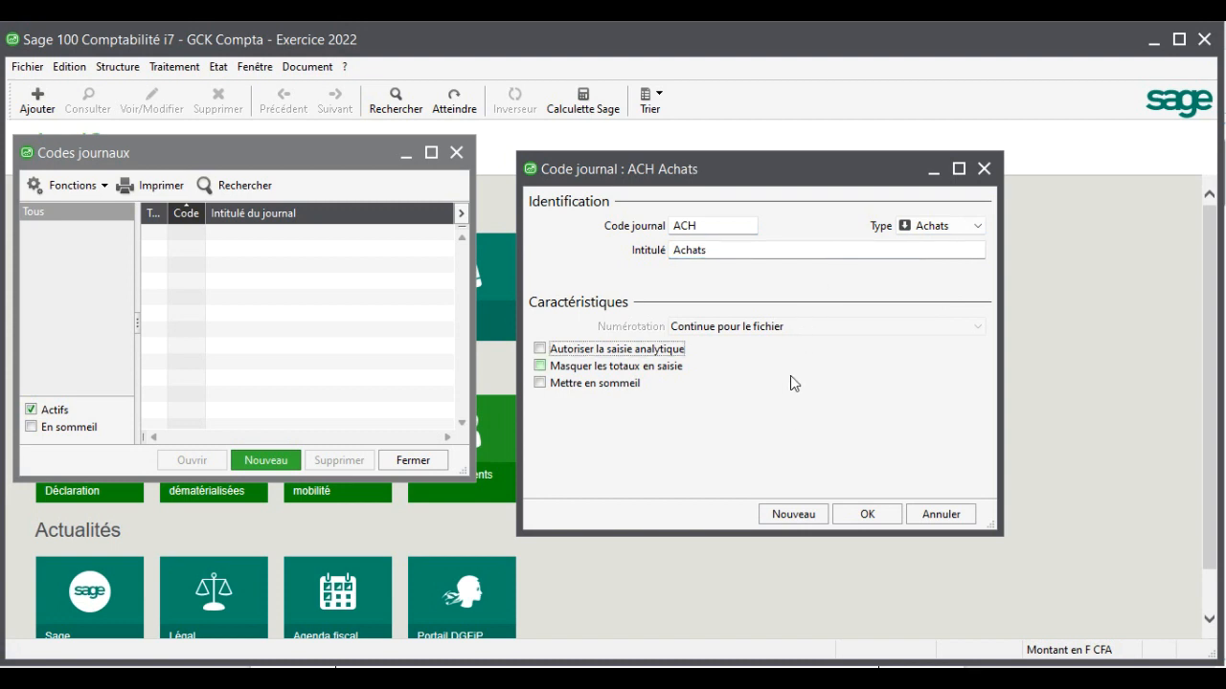
left_click(867, 517)
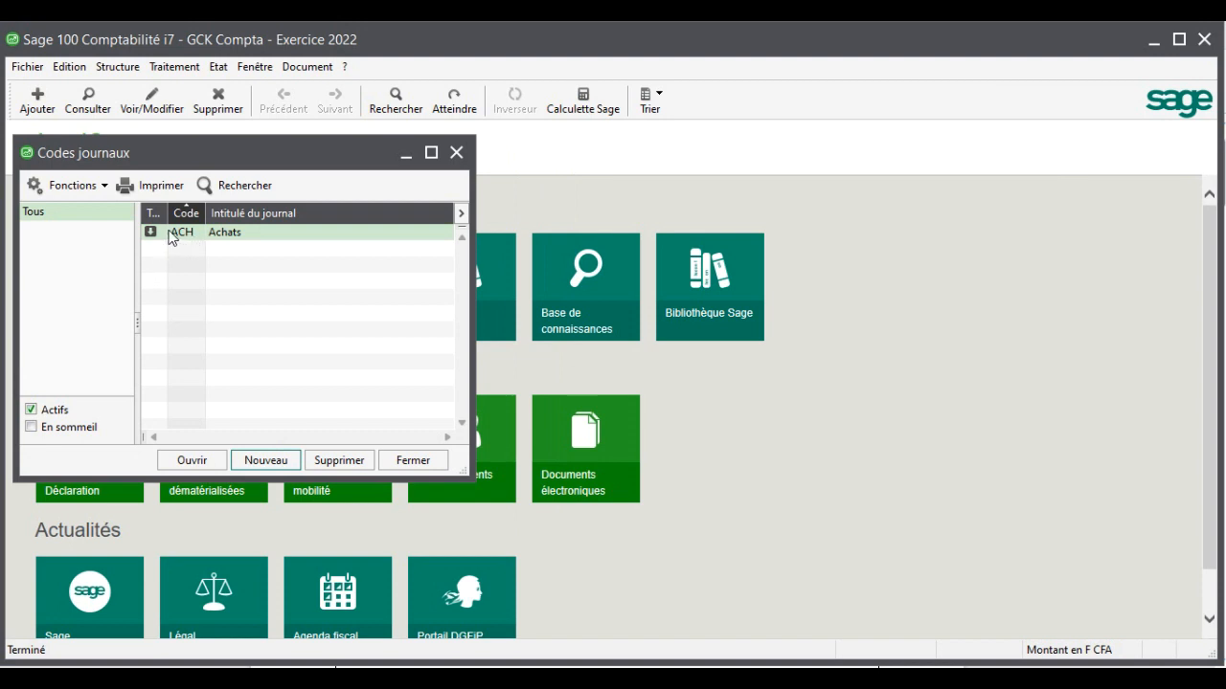
Step: Create journal code VTE of type Ventes, titled Ventes
left_click(265, 461)
type("VTE")
key("Tab")
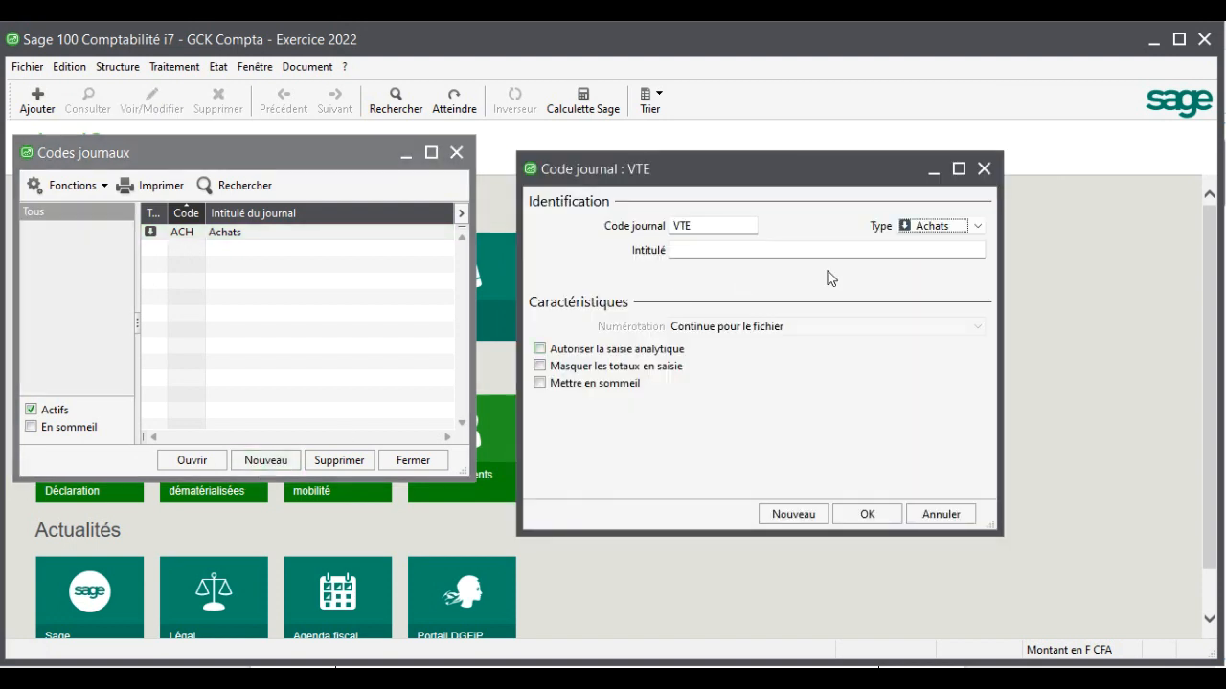
left_click(979, 226)
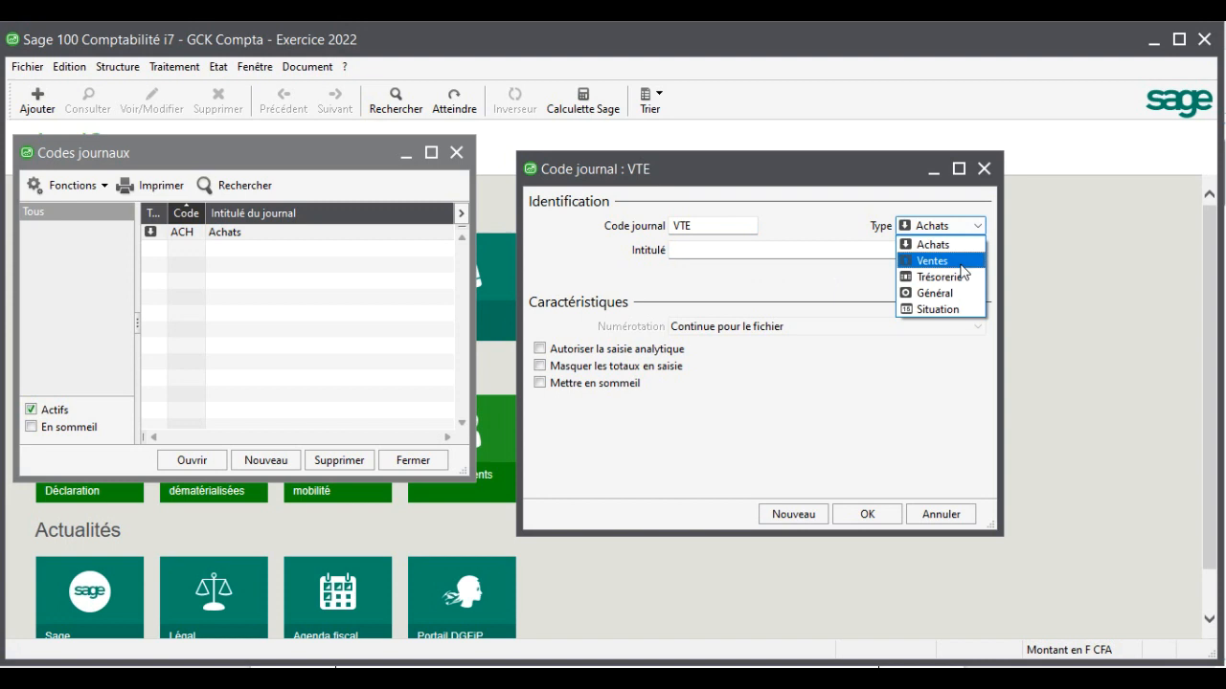
left_click(961, 259)
left_click(896, 247)
type("V")
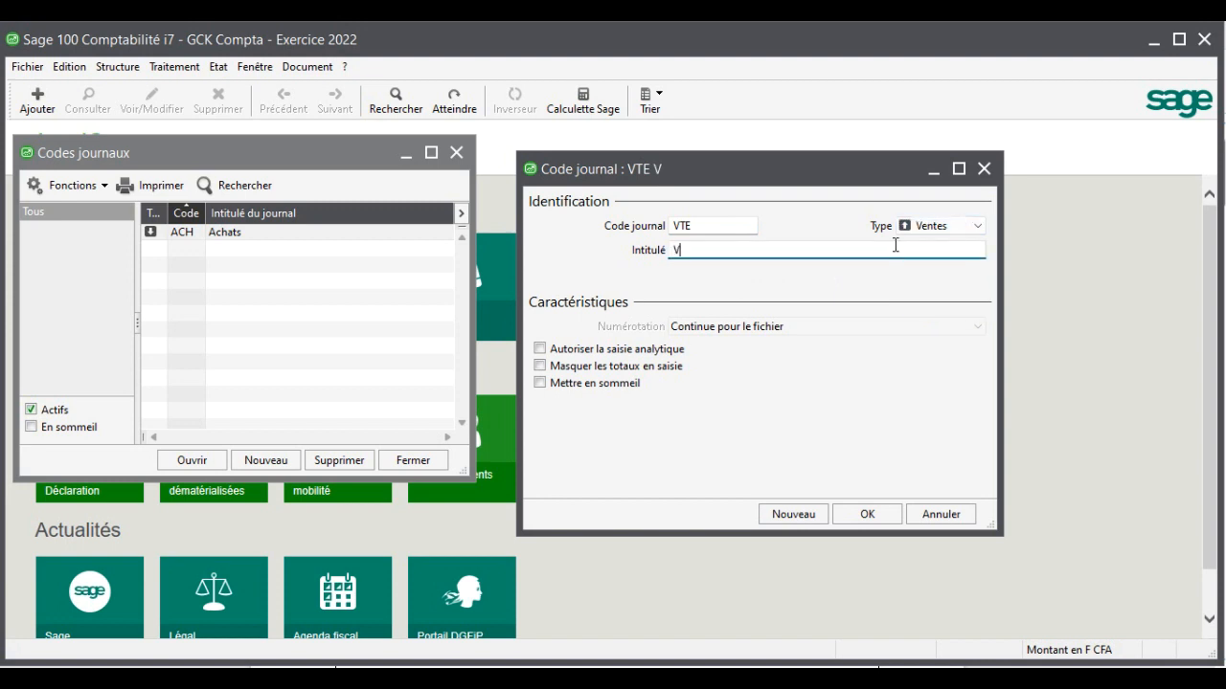
type("entes")
key("Tab")
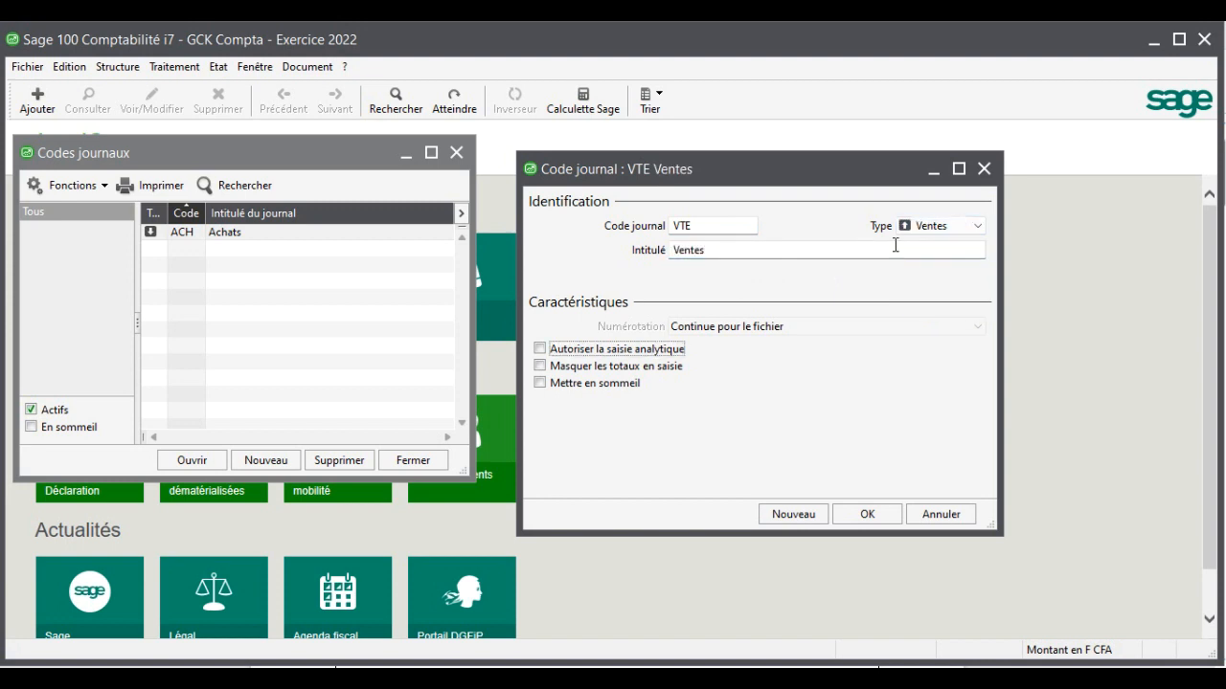
left_click(872, 513)
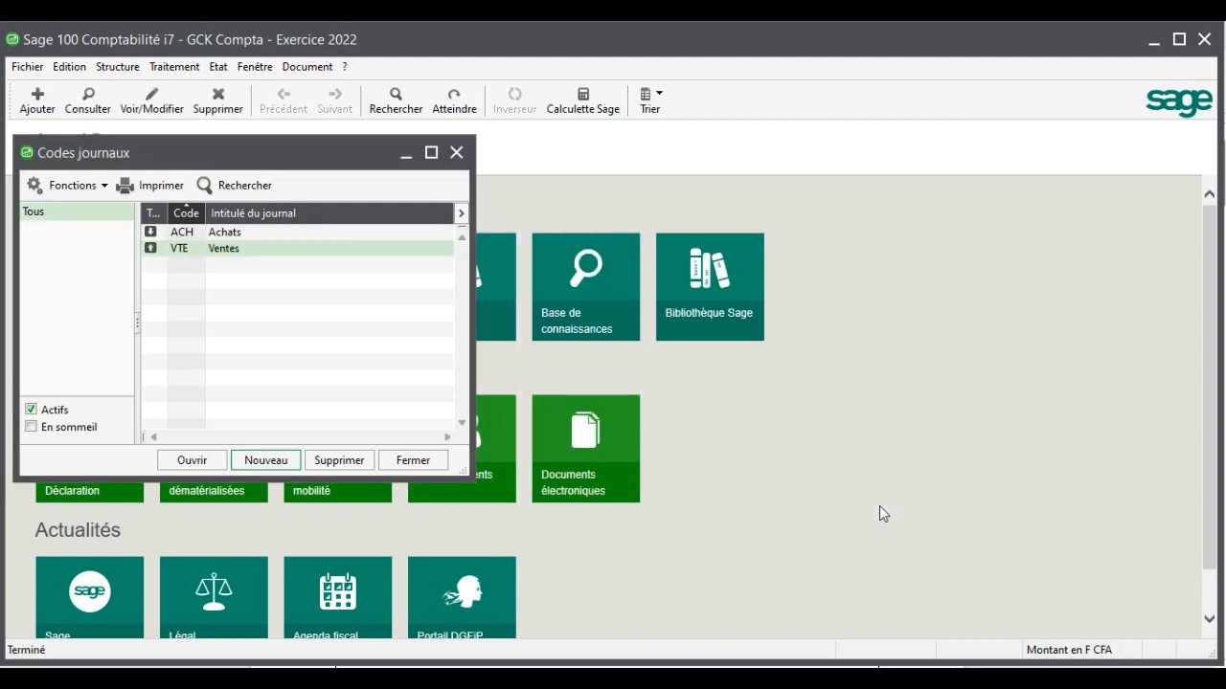
Step: Create journal code CA of type Trésorerie, titled Caisse, with treasury account 57110000 Caisse
left_click(276, 461)
type("CA")
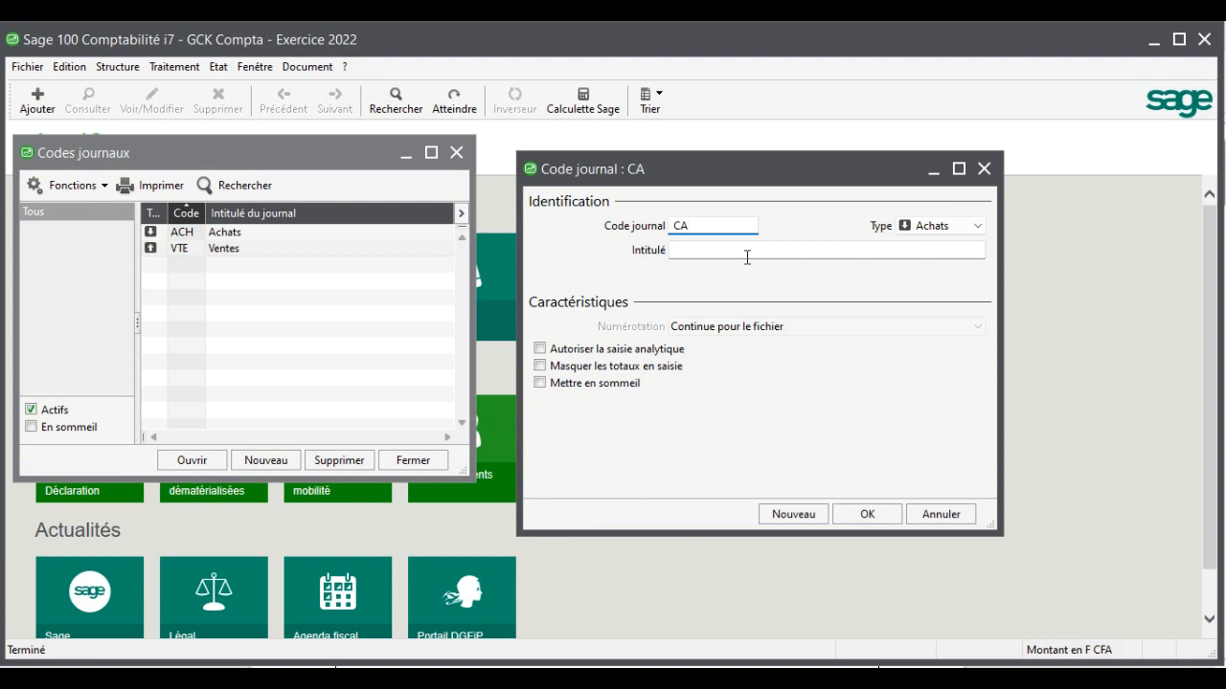
key("Tab")
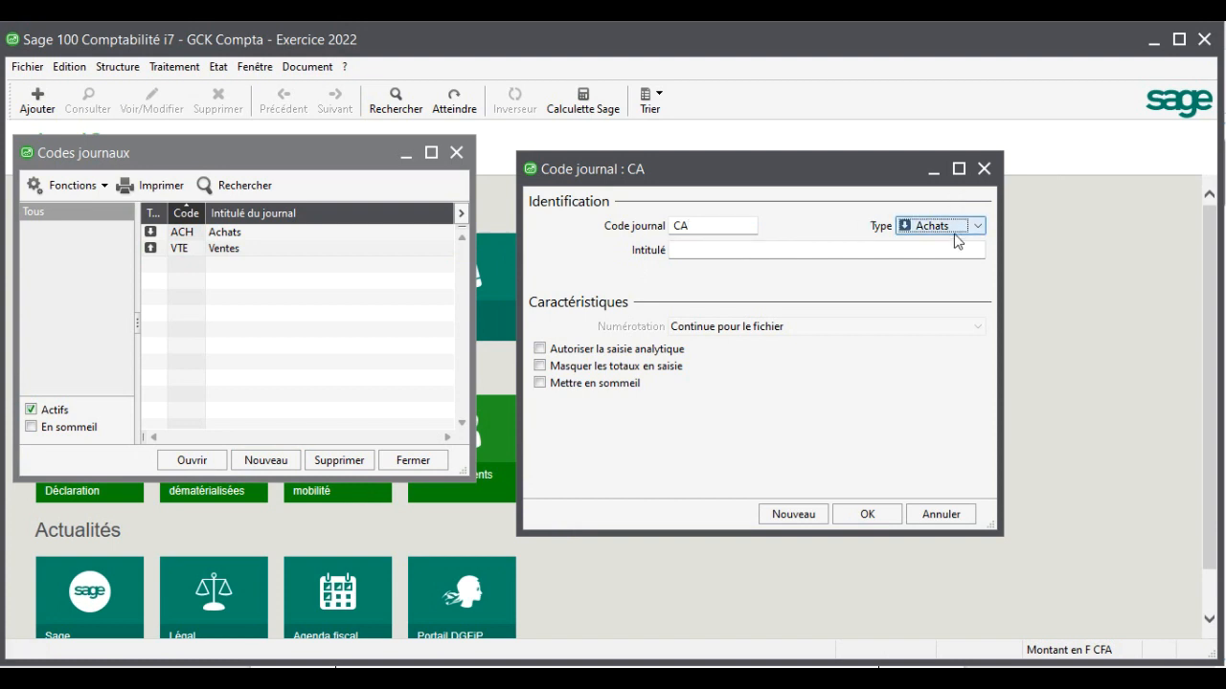
left_click(955, 232)
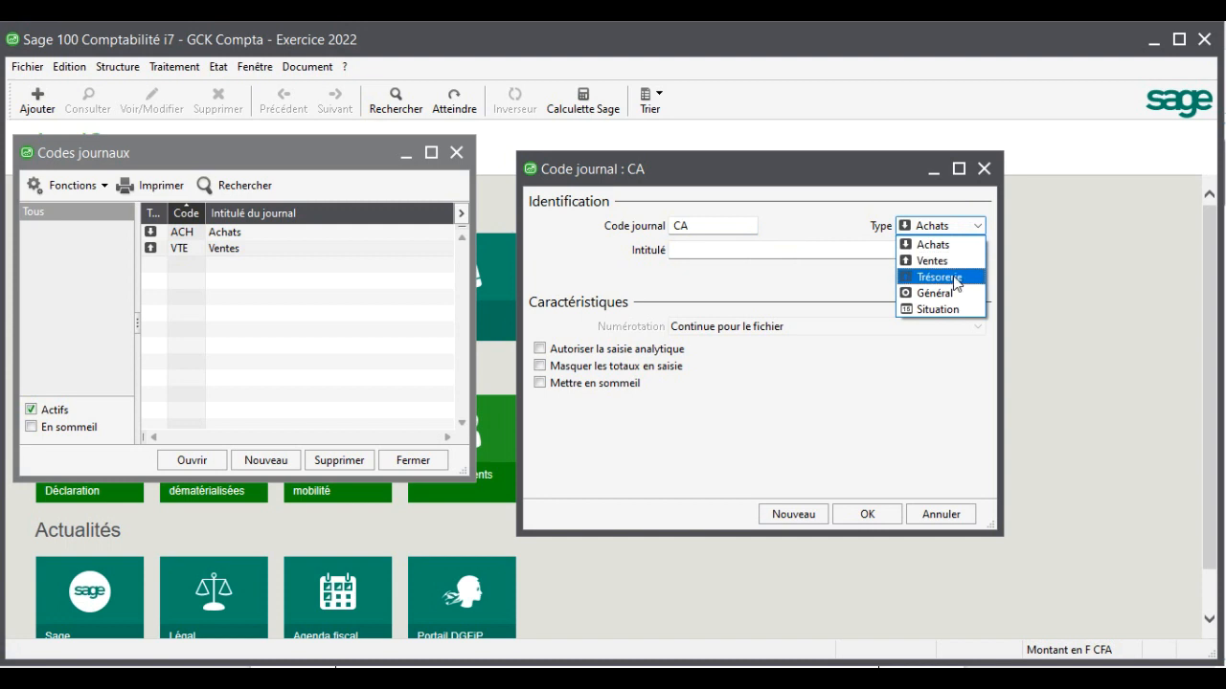
left_click(955, 277)
left_click(765, 253)
type("Cais")
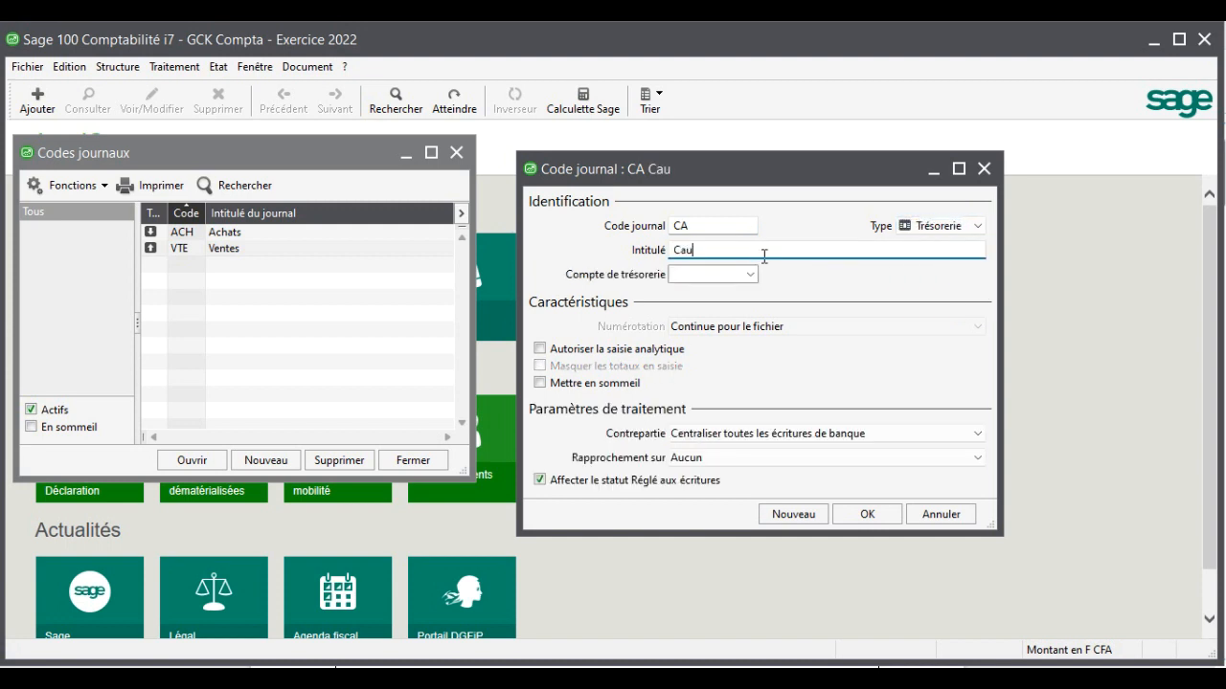
type("se")
left_click(751, 275)
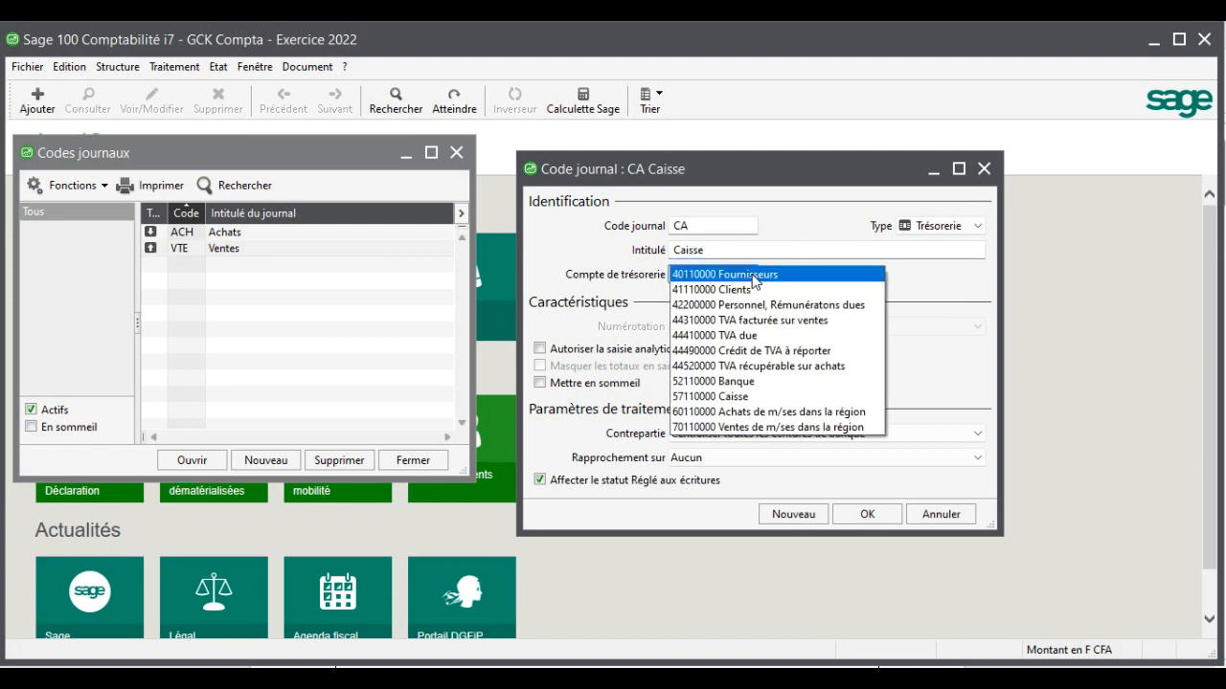
left_click(745, 407)
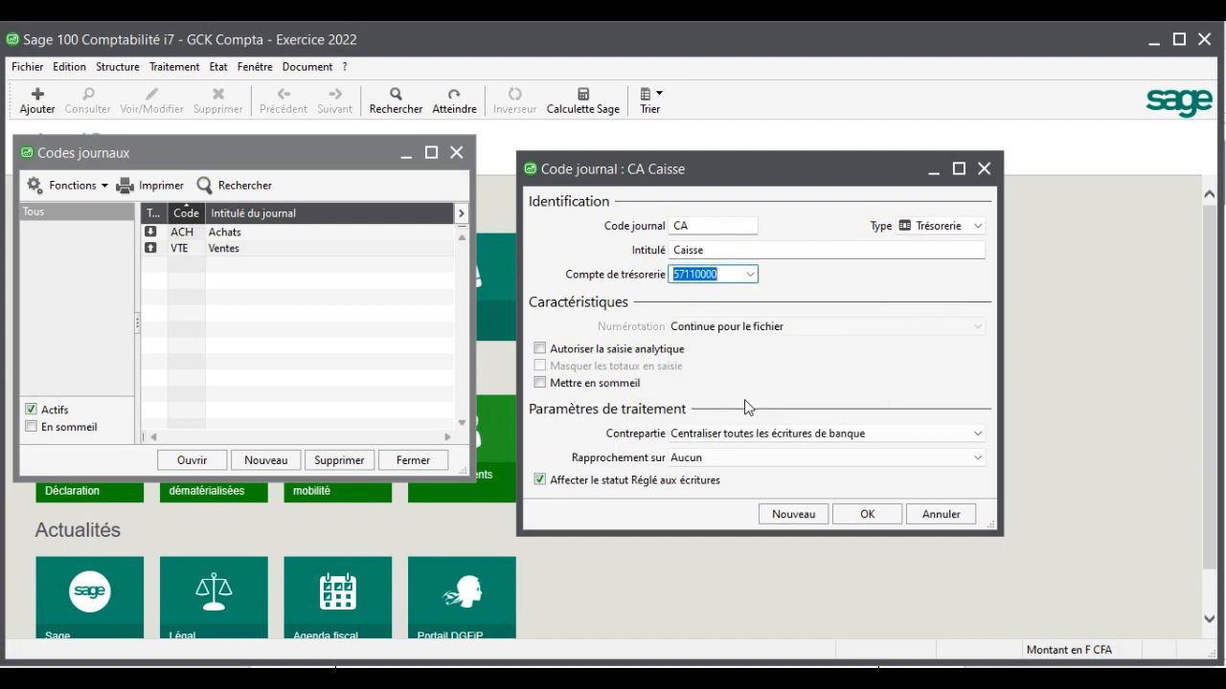
key("Tab")
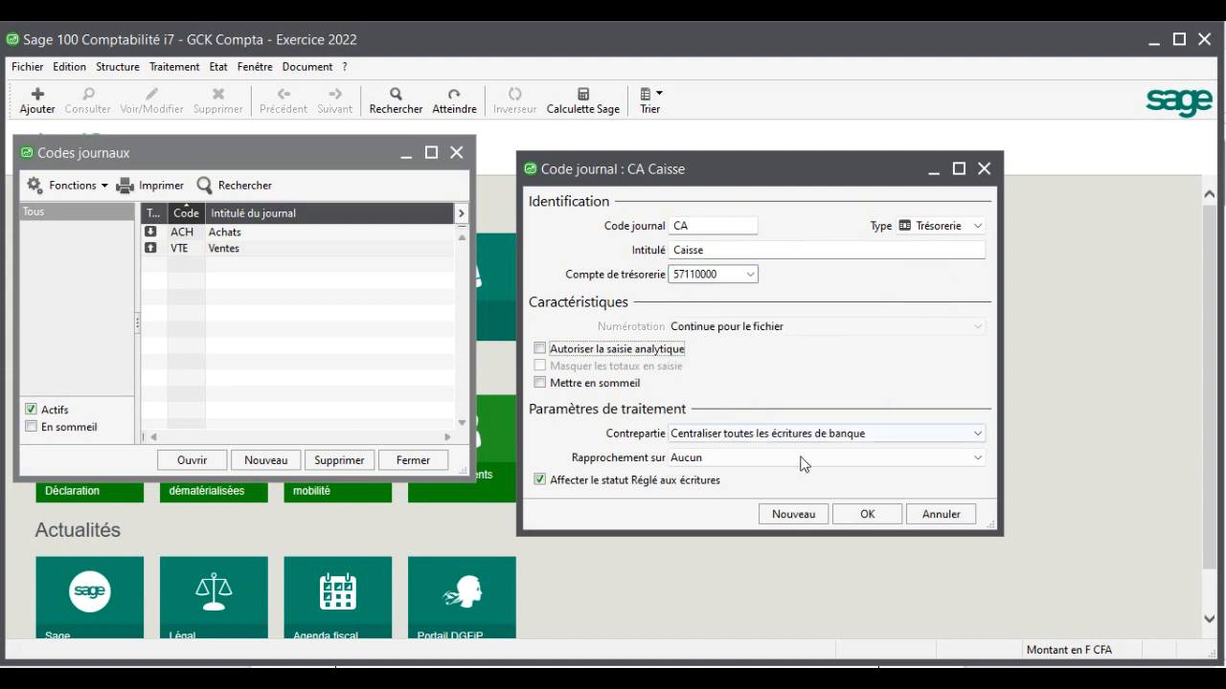
left_click(883, 515)
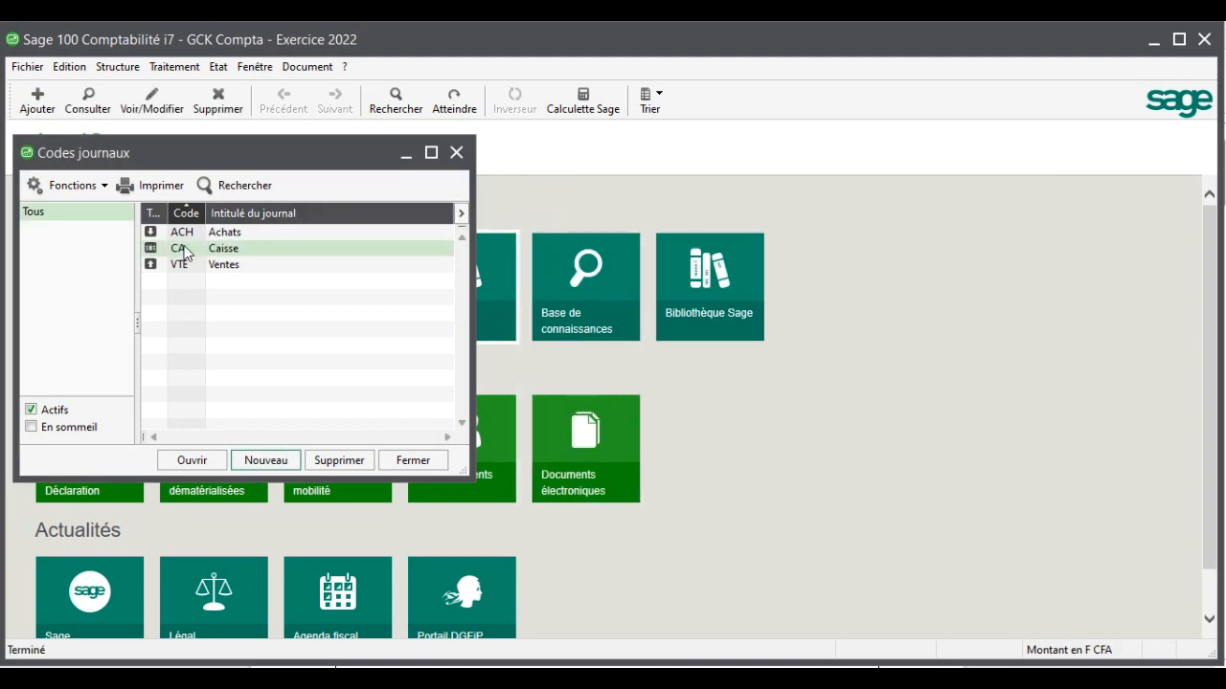
Step: Start a new journal with the code BAO and the type Trésorerie
left_click(266, 460)
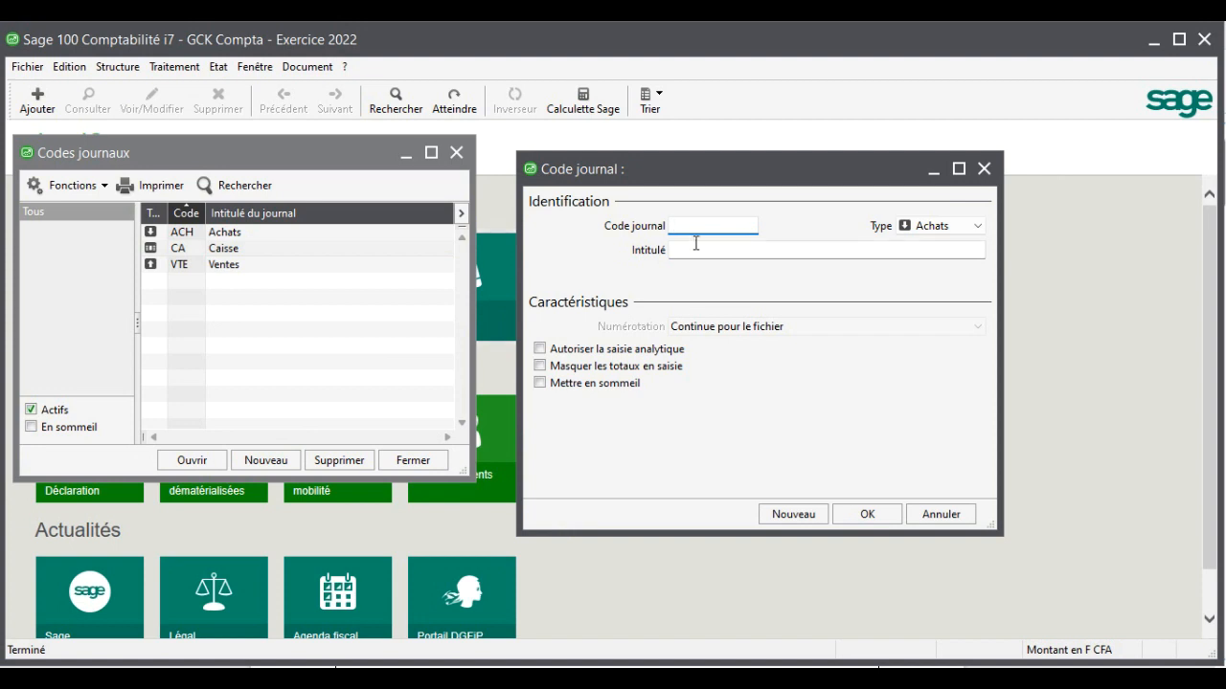
type("boa")
key("BackSpace")
key("BackSpace")
key("BackSpace")
type("BAO")
key("Tab")
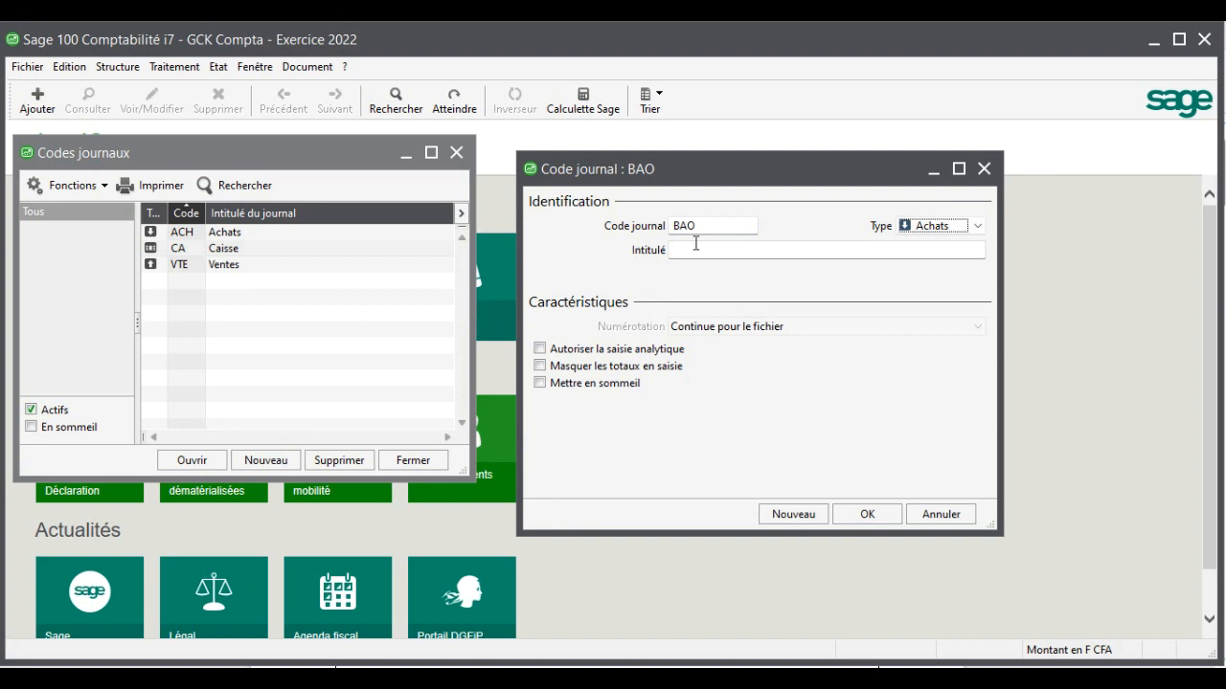
left_click(962, 226)
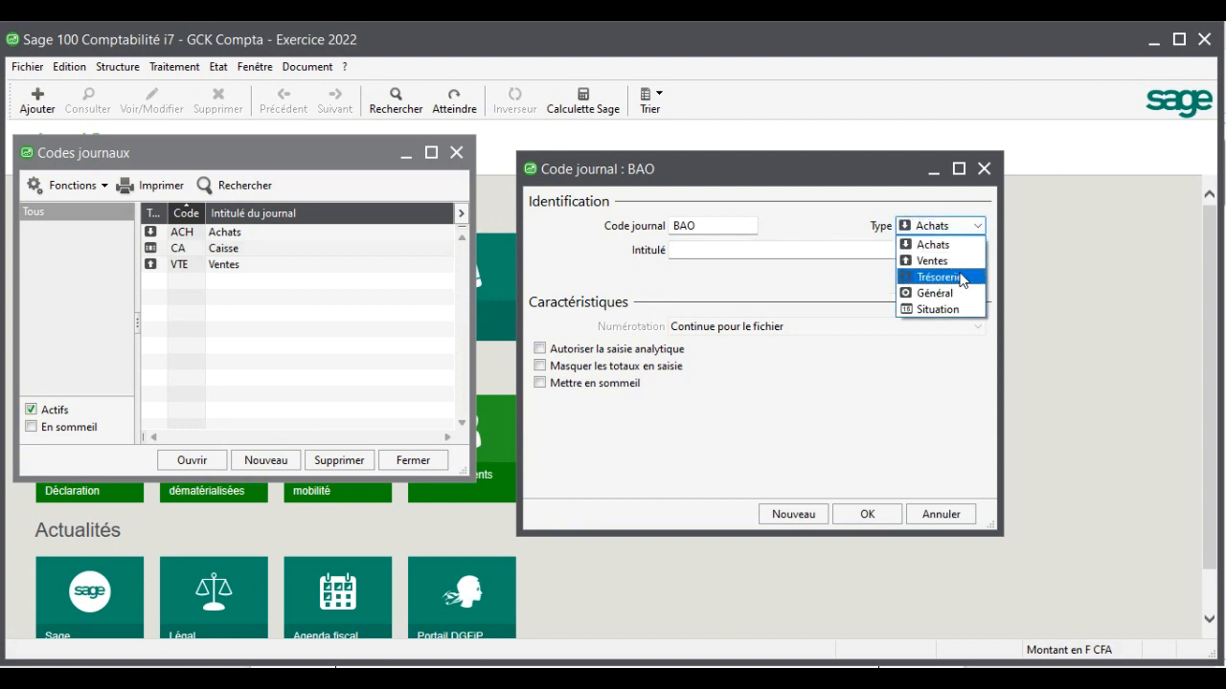
left_click(961, 278)
Step: Title journal BAO Bank Of Africa, assign it treasury account 52110000 Banque, and save it
left_click(915, 249)
type("Bank")
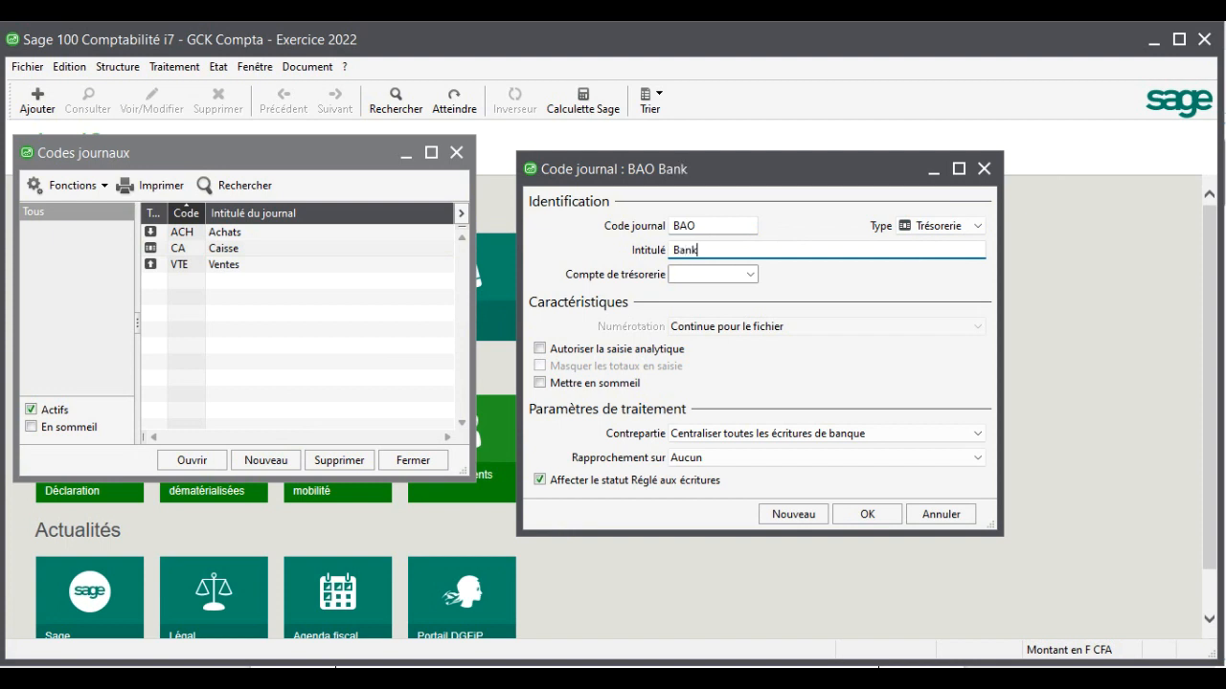
type(" Of Africa")
key("Tab")
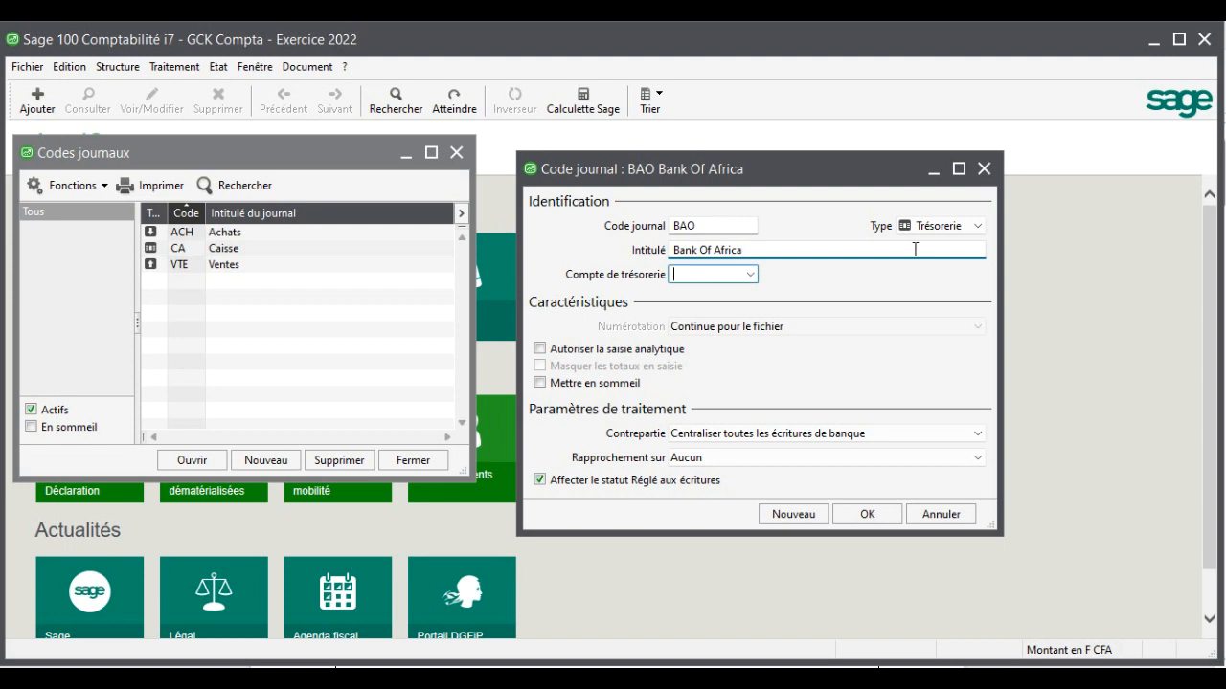
left_click(751, 273)
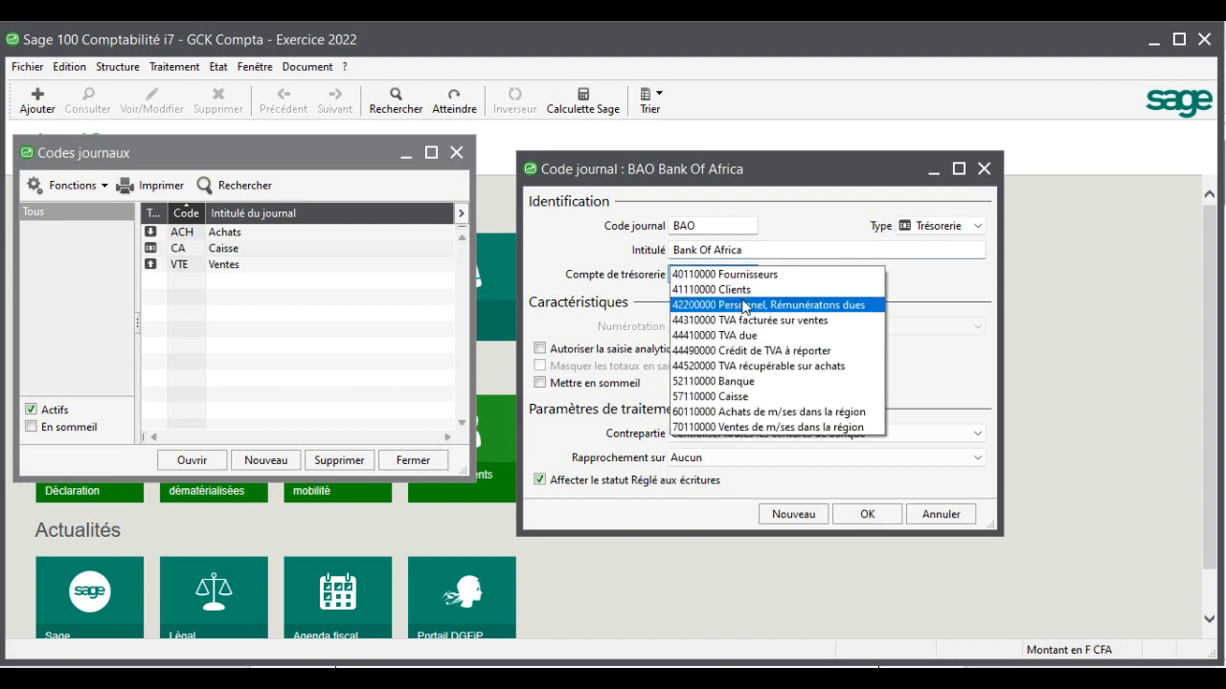
left_click(765, 382)
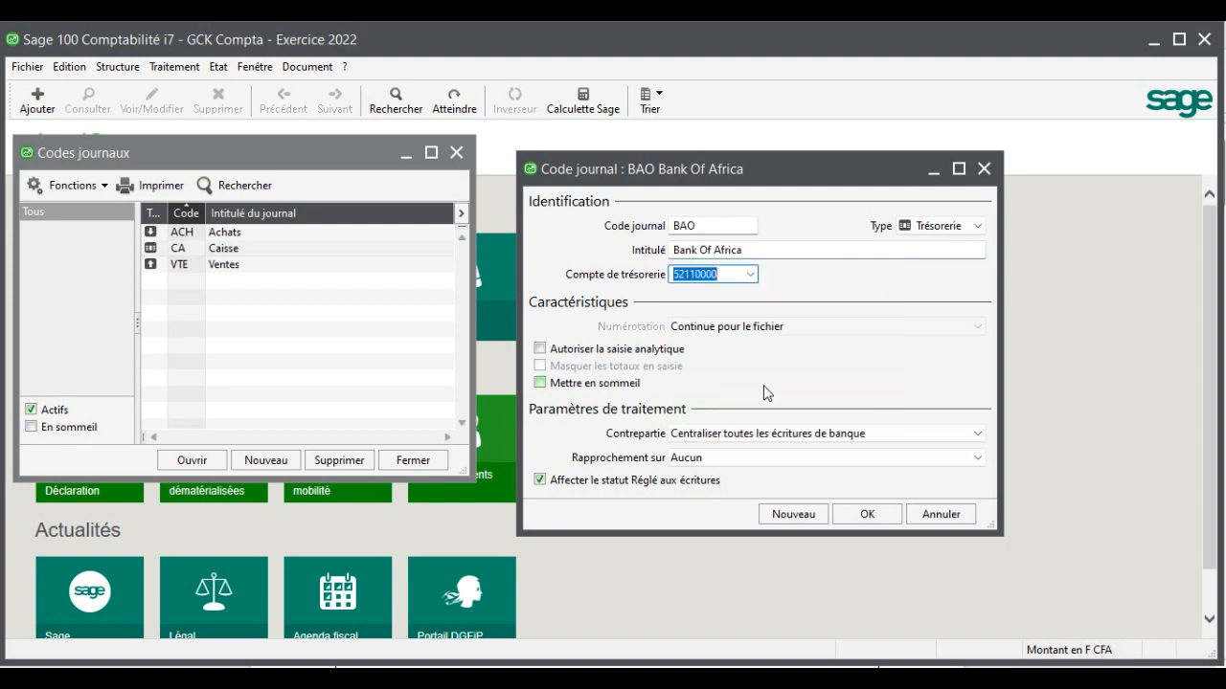
left_click(865, 518)
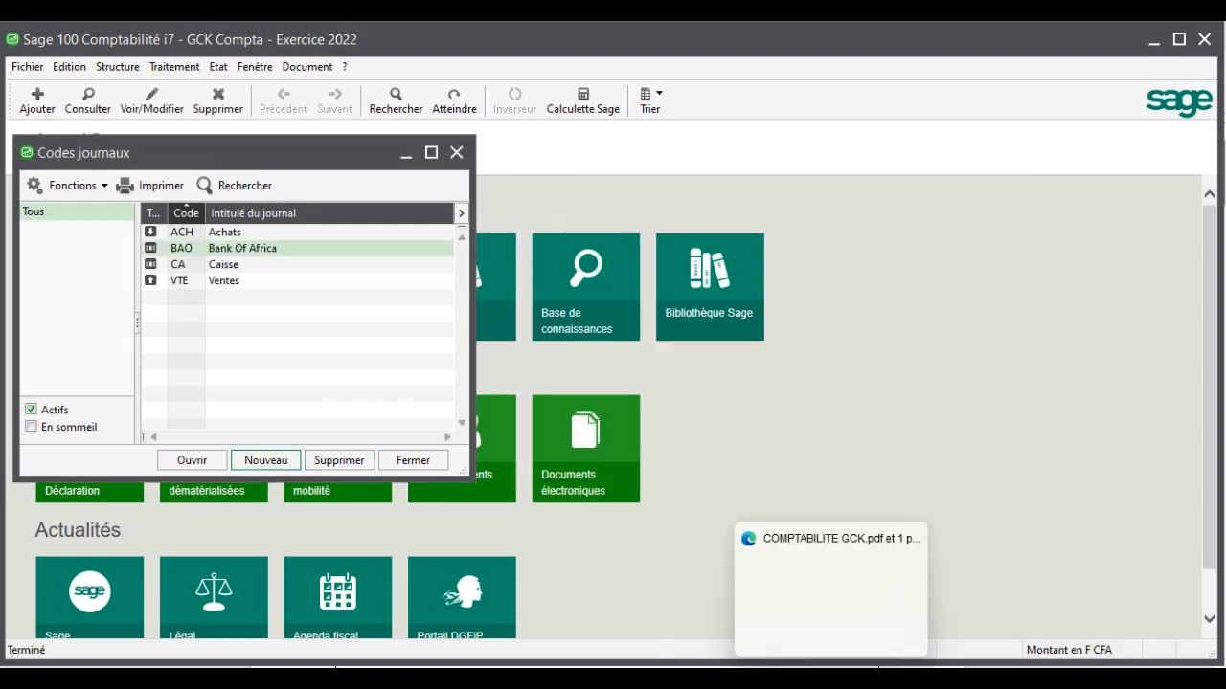
Step: Start a new journal with the code BNI and the type Trésorerie
left_click(831, 679)
left_click(832, 679)
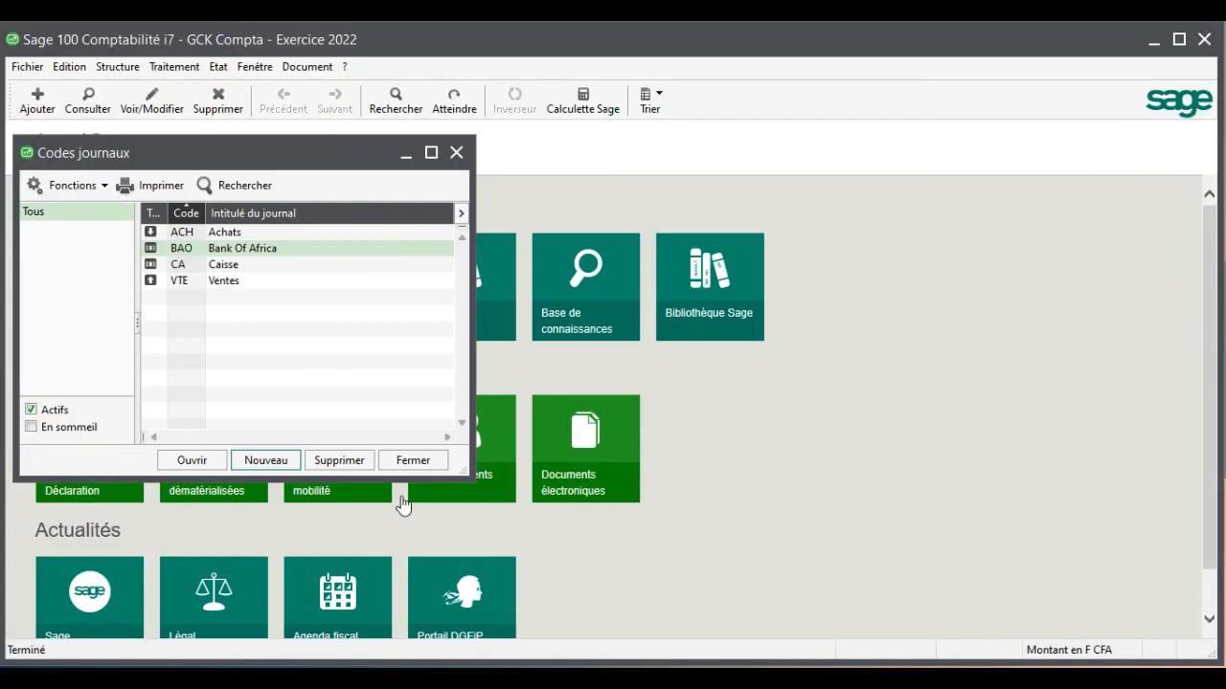
left_click(280, 460)
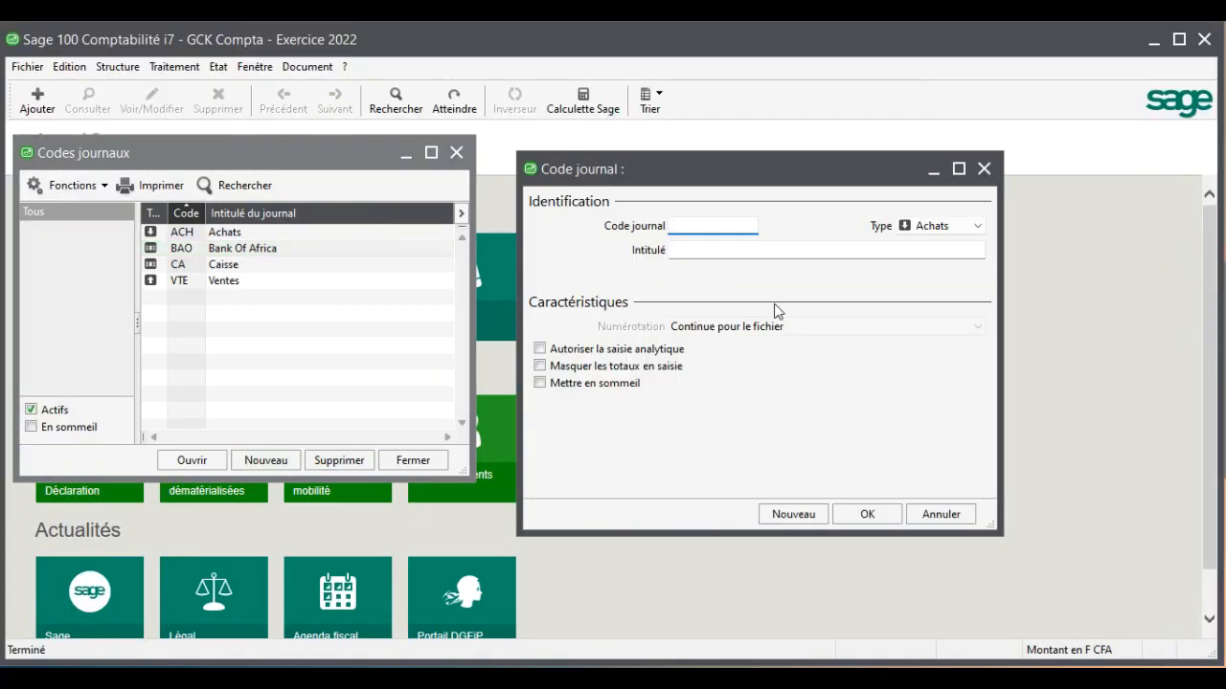
type("BNI")
key("Tab")
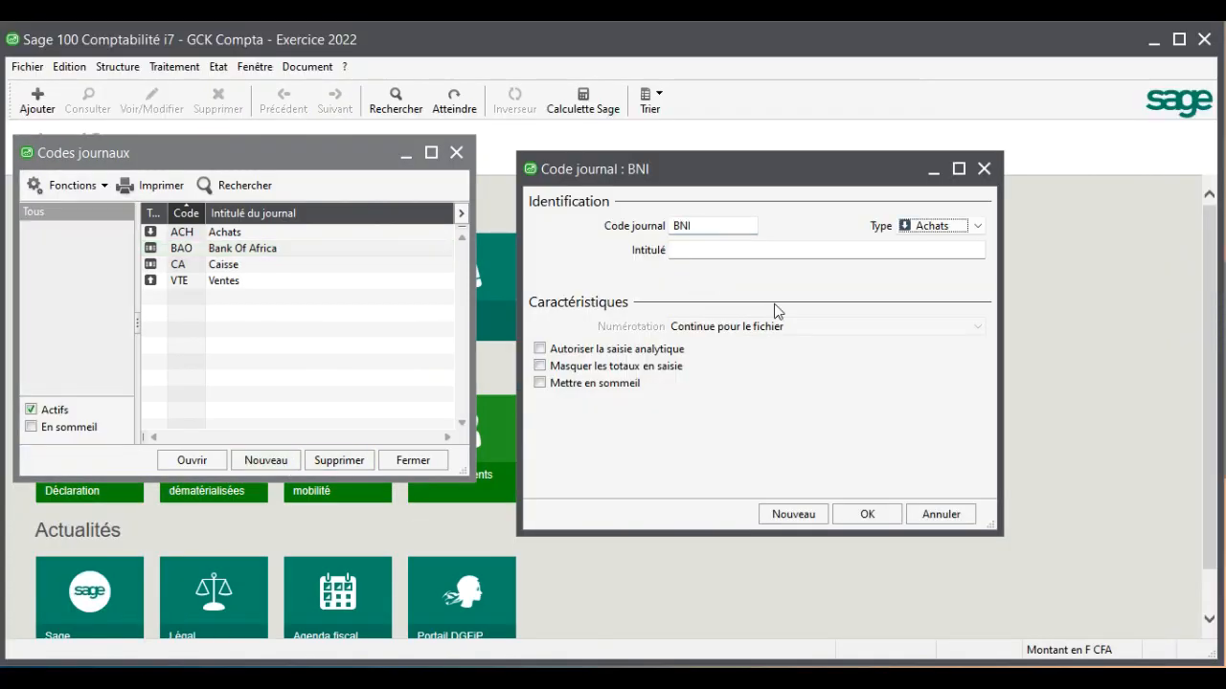
left_click(965, 226)
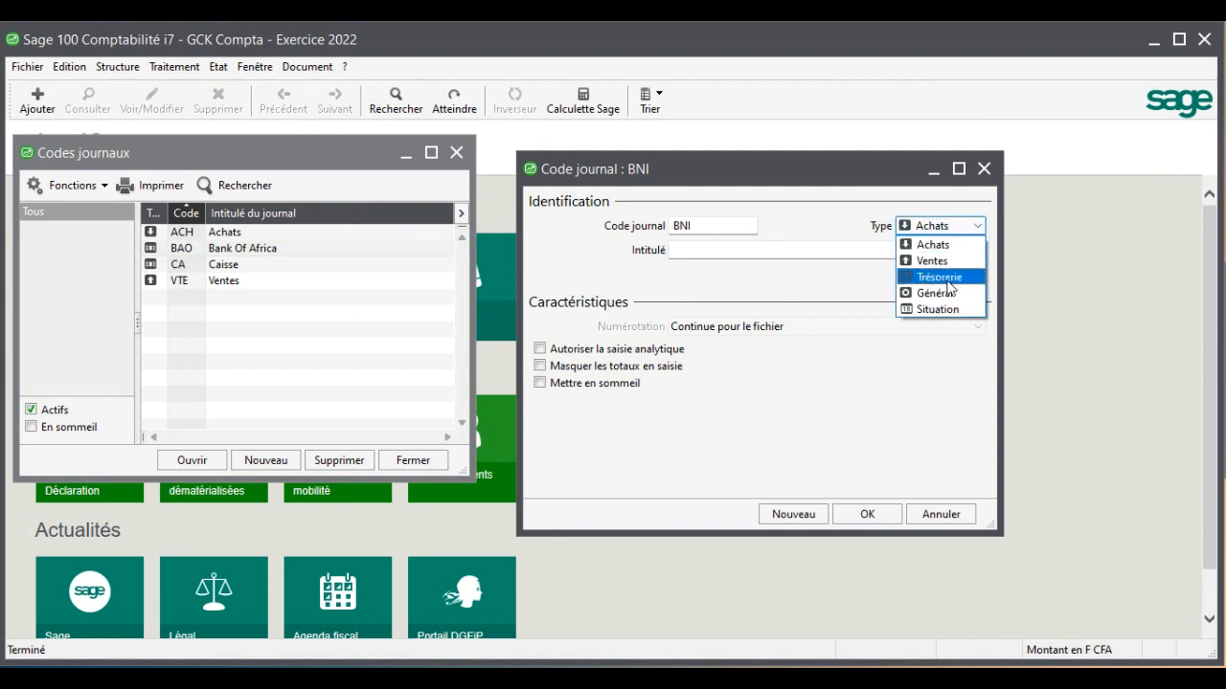
left_click(943, 278)
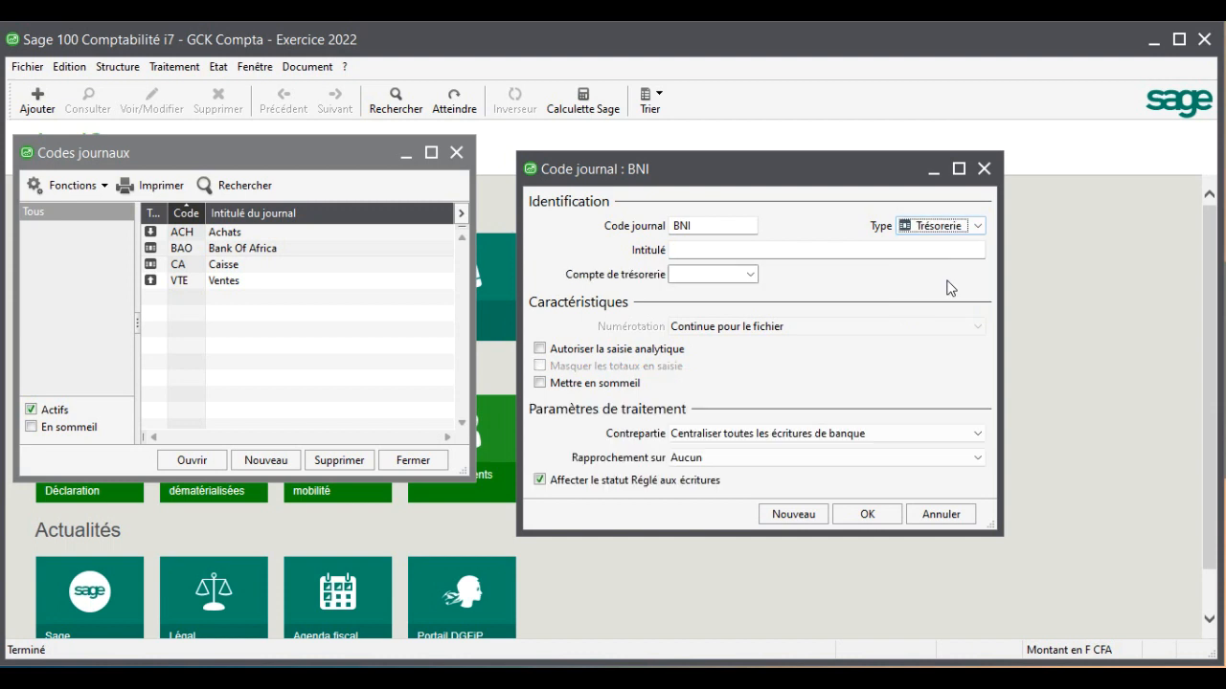
Step: Title journal BNI Banque Nationale d'Investissement, assign it treasury account 52110000 Banque, and save it, accepting the account's association with BNI
left_click(774, 252)
type("Ba")
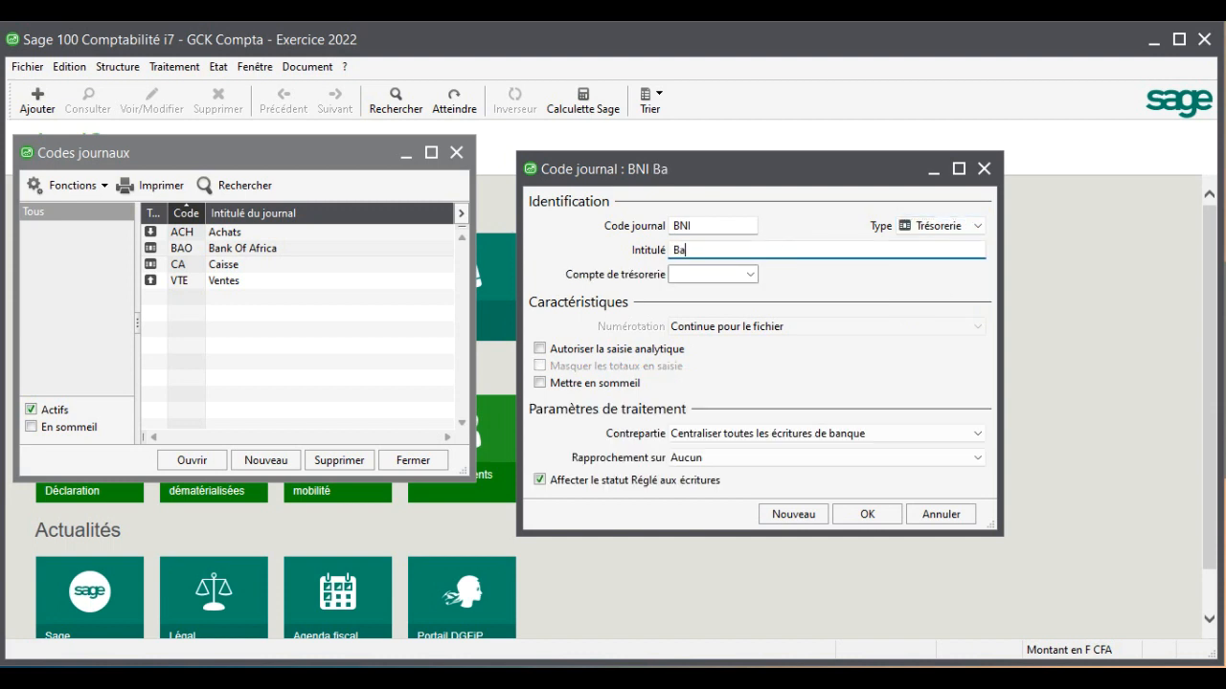
type("nque Nat")
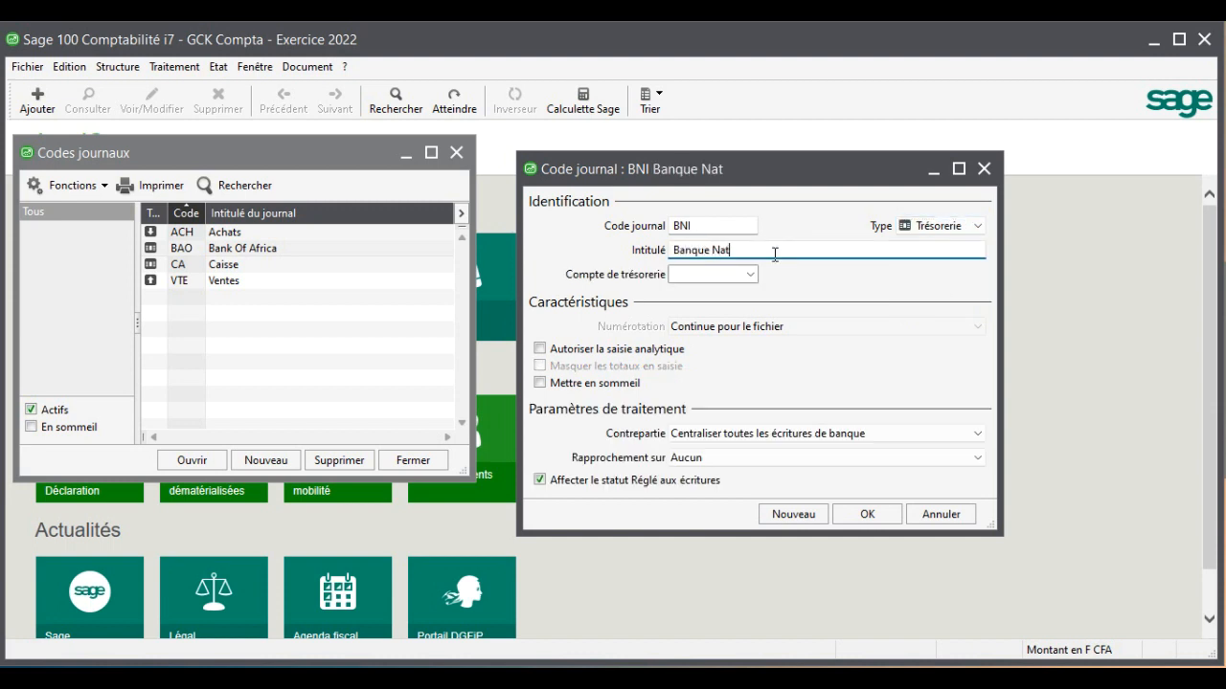
type("ionale d'Investissement")
key("Tab")
left_click(752, 274)
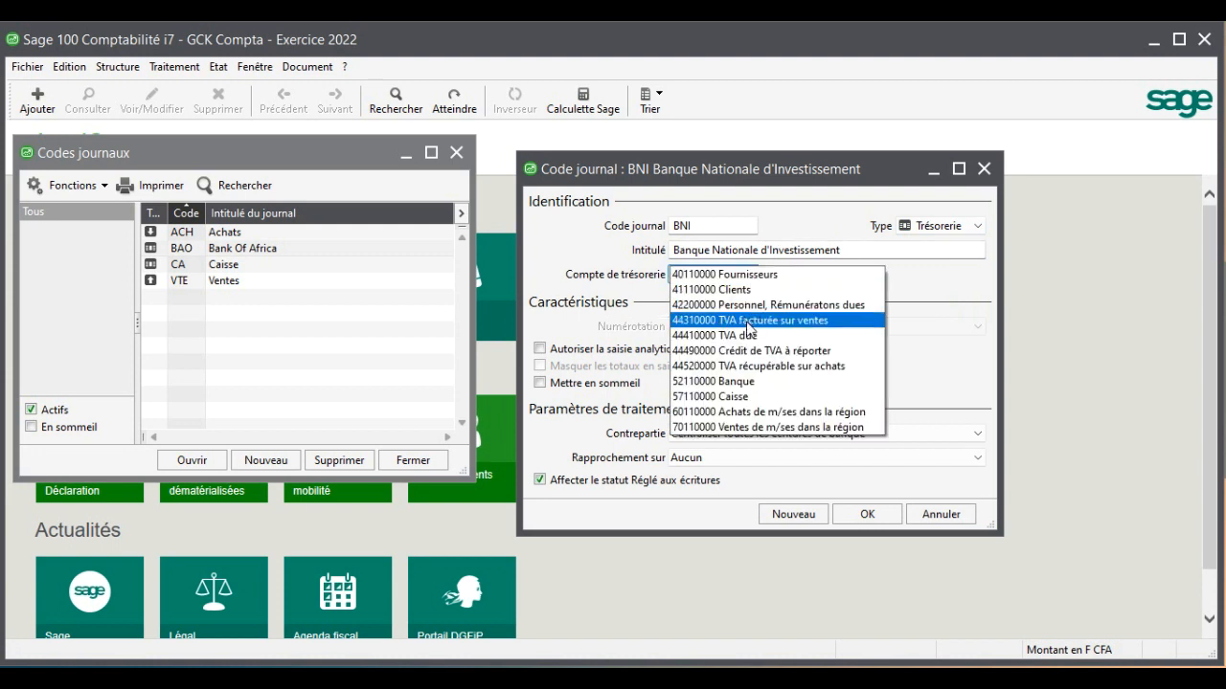
left_click(752, 381)
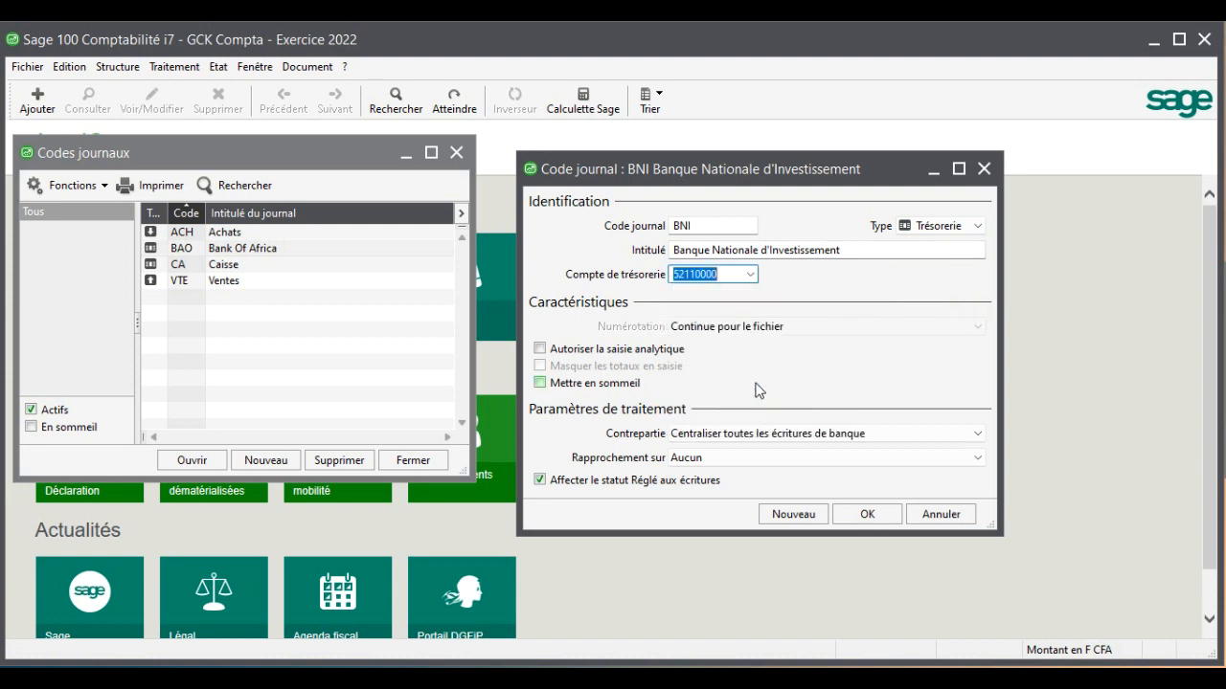
key("Tab")
left_click(866, 513)
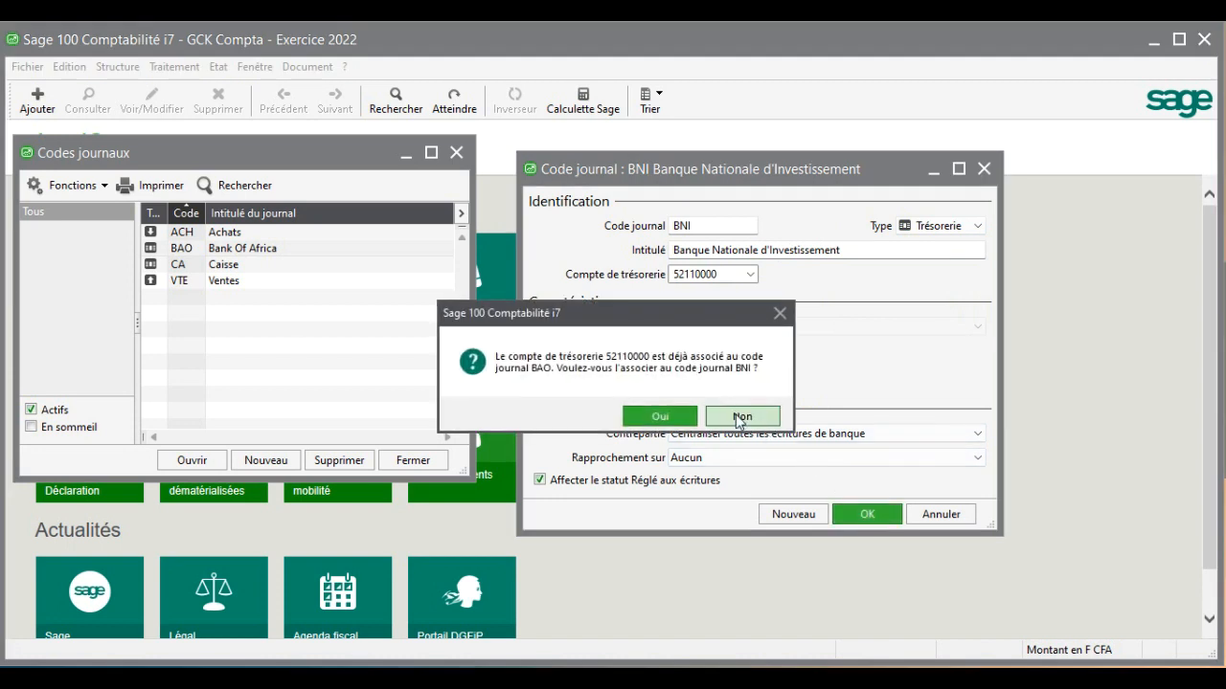
left_click(660, 416)
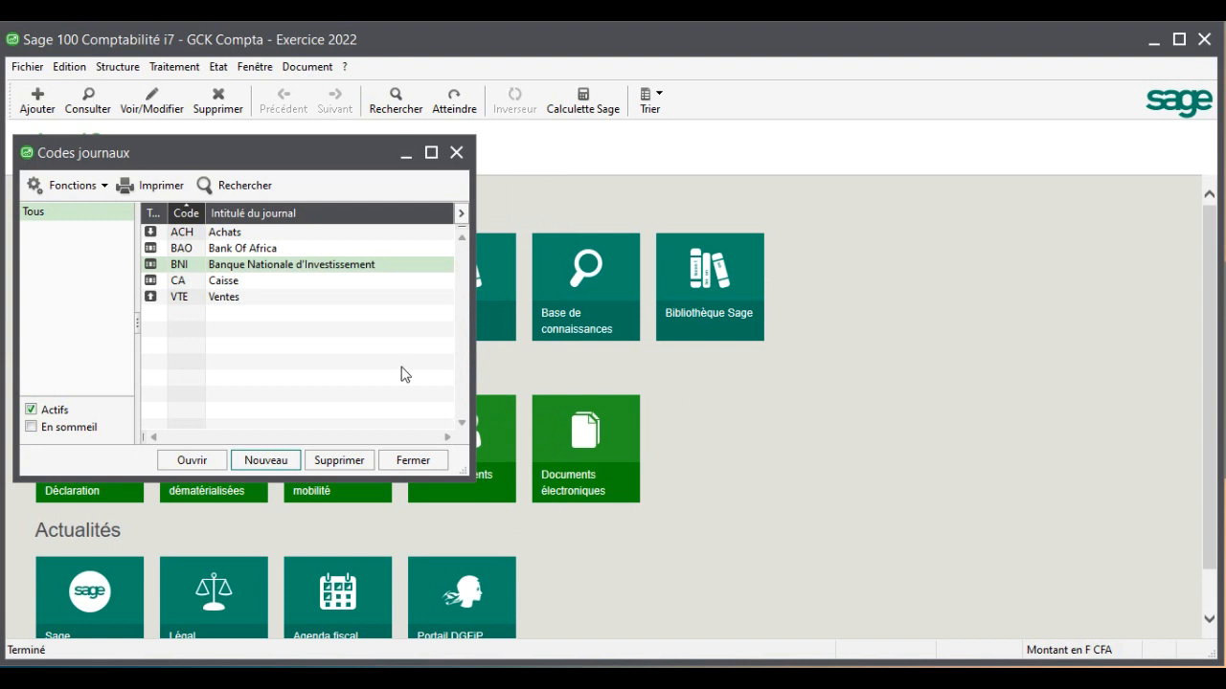
Step: Check the treasury account assigned to journals BAO and BNI, closing each record without changes
double_click(239, 249)
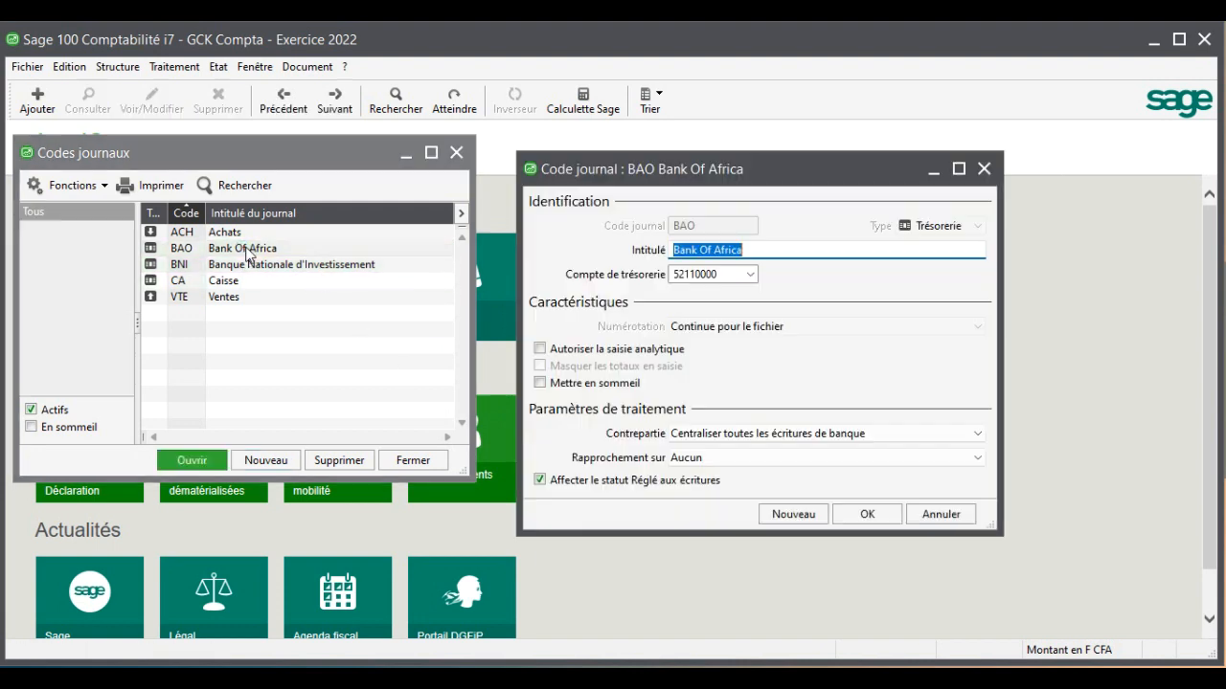
left_click(933, 514)
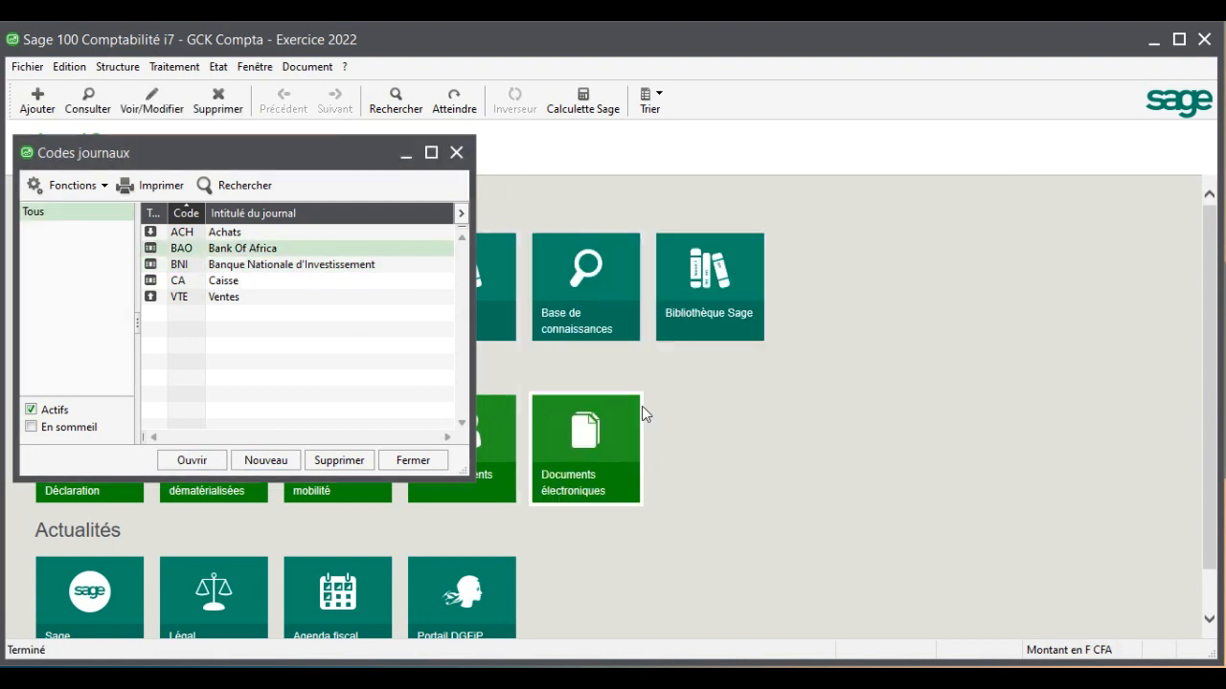
double_click(390, 265)
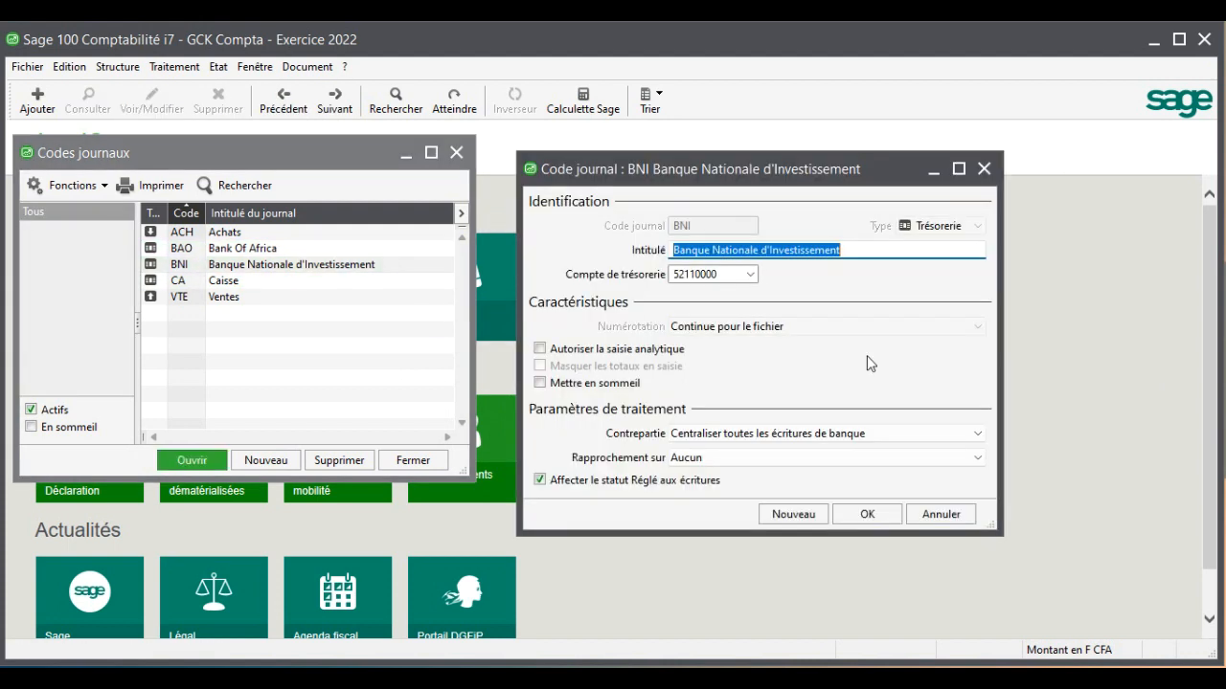
left_click(958, 515)
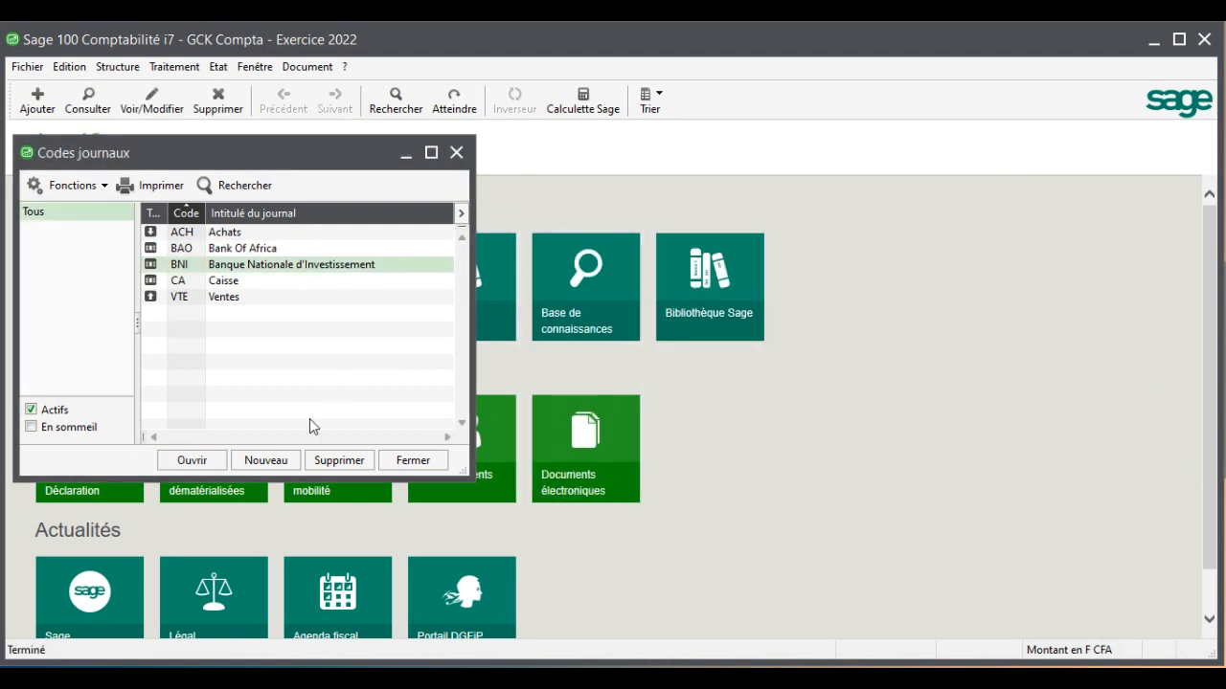
Step: Create journal code OD of type Général, titled Opérations Diverses, leaving the contra account empty
left_click(268, 457)
type("OD")
key("Tab")
left_click(977, 226)
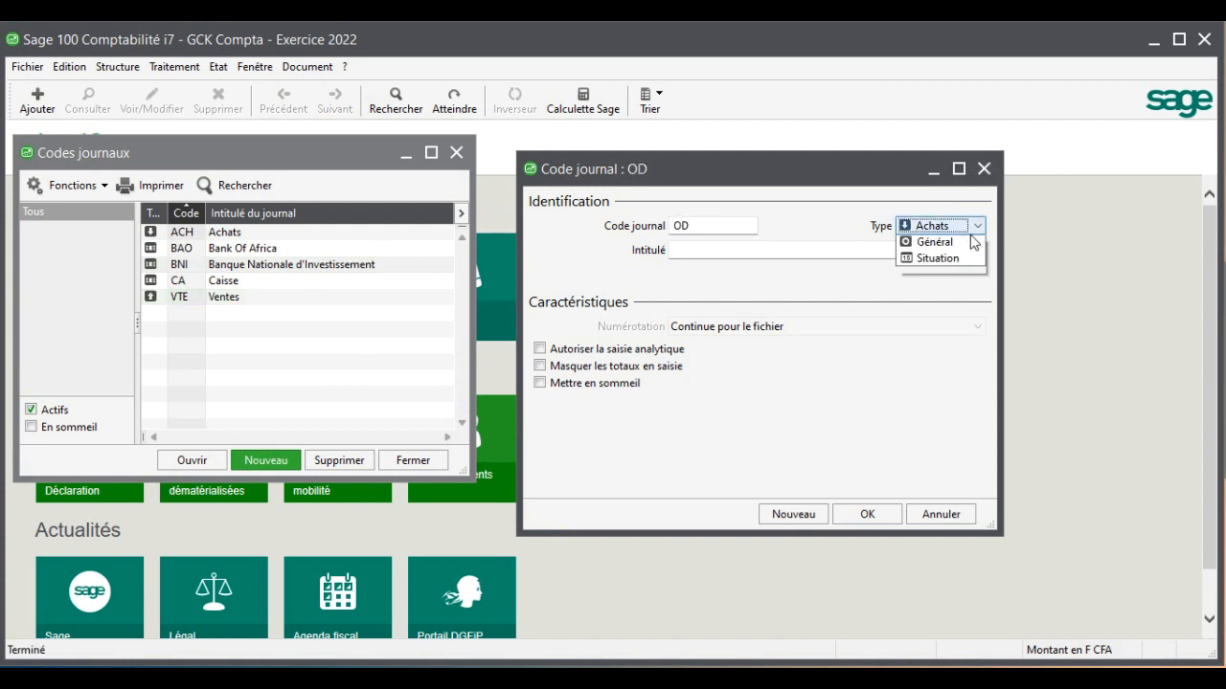
left_click(953, 299)
left_click(843, 253)
type("Opérat")
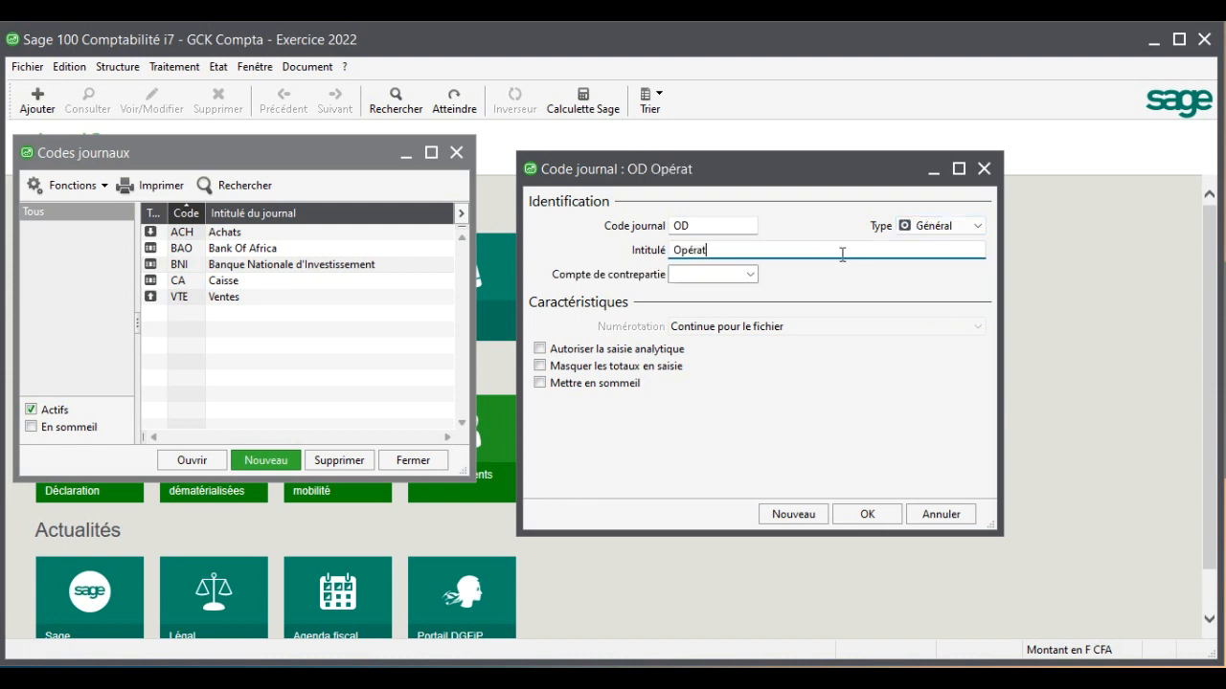
type("ions Diverses")
key("Tab")
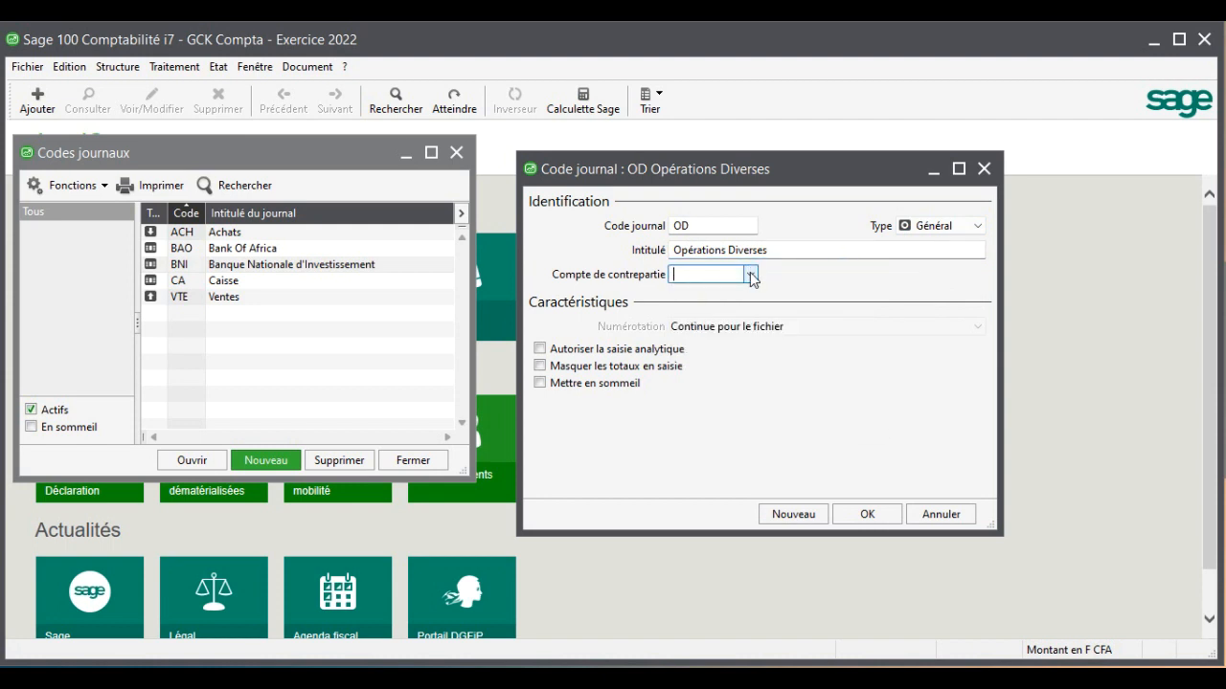
left_click(867, 514)
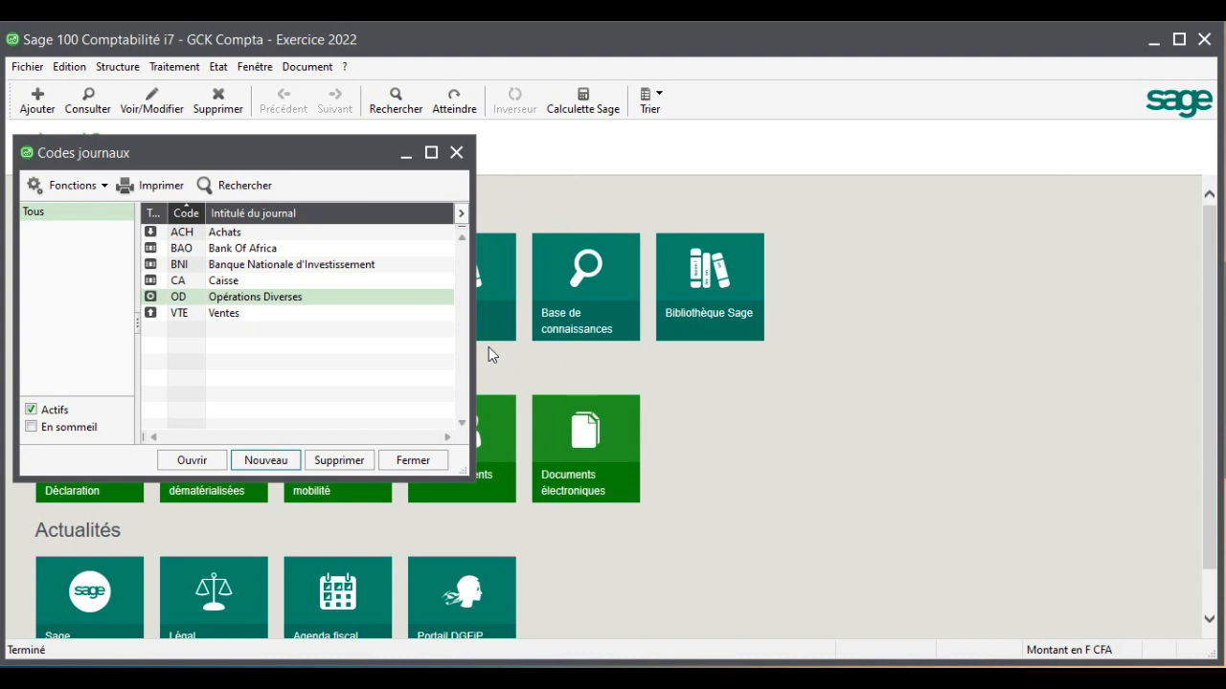
Step: Check the record of journal BAO Bank Of Africa without changes, and delete that journal, confirming the deletion
left_click(221, 237)
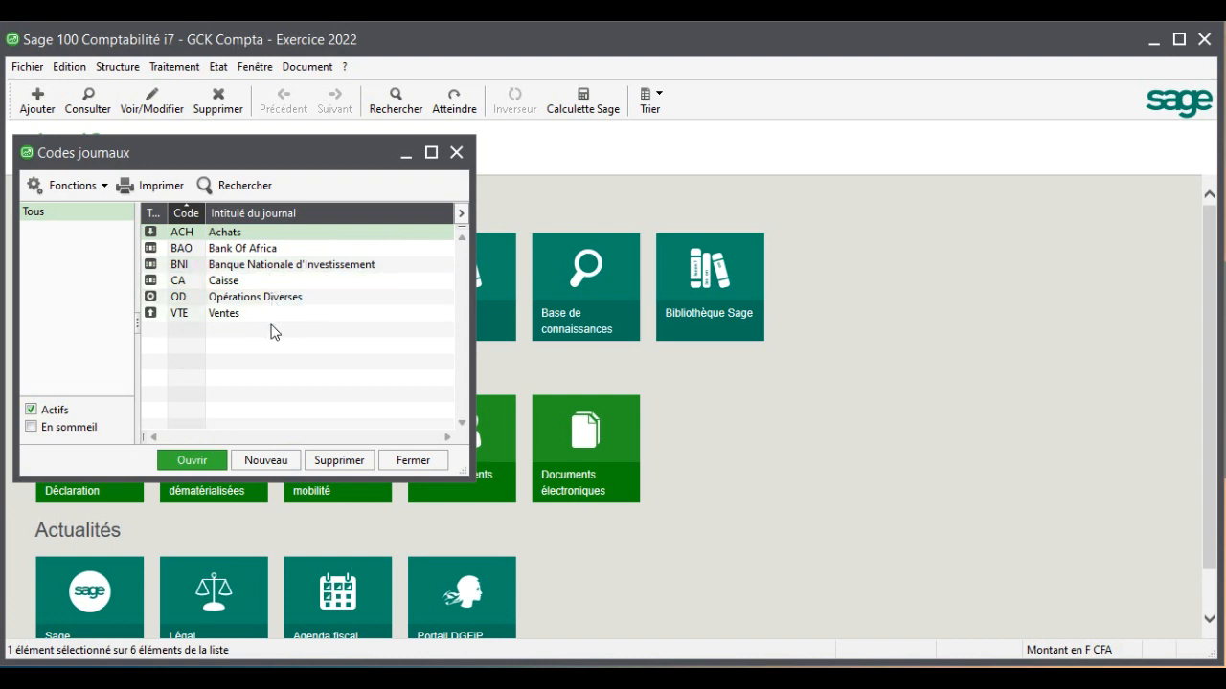
double_click(214, 251)
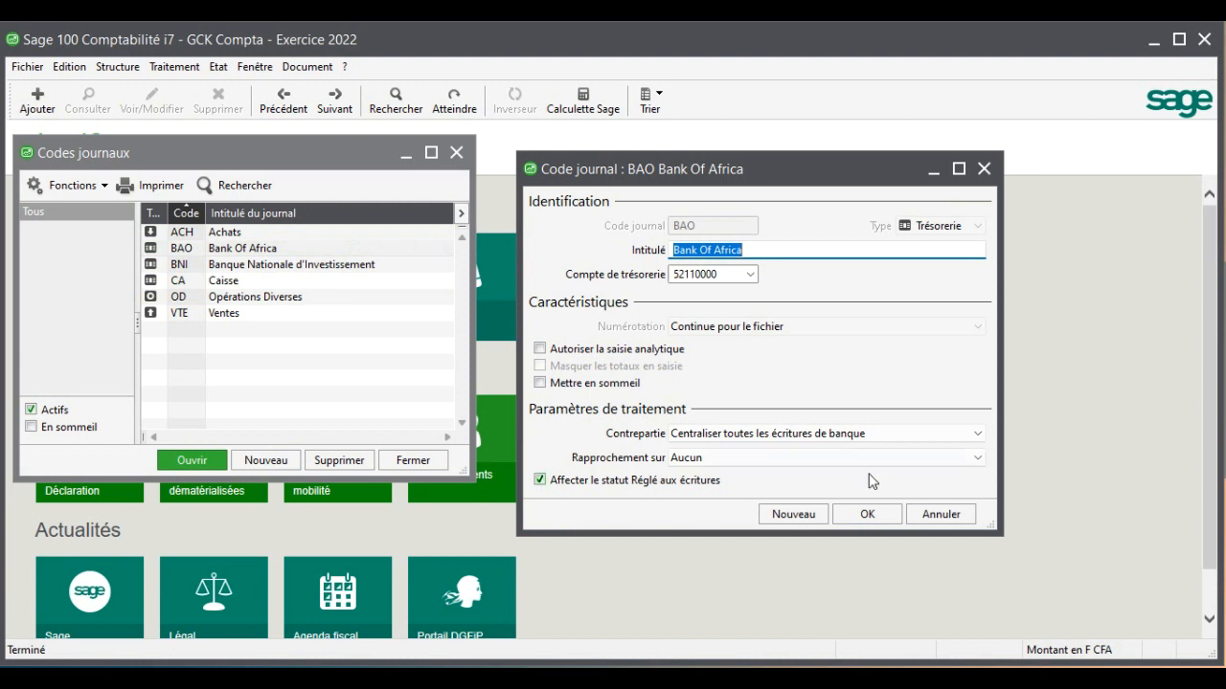
left_click(933, 514)
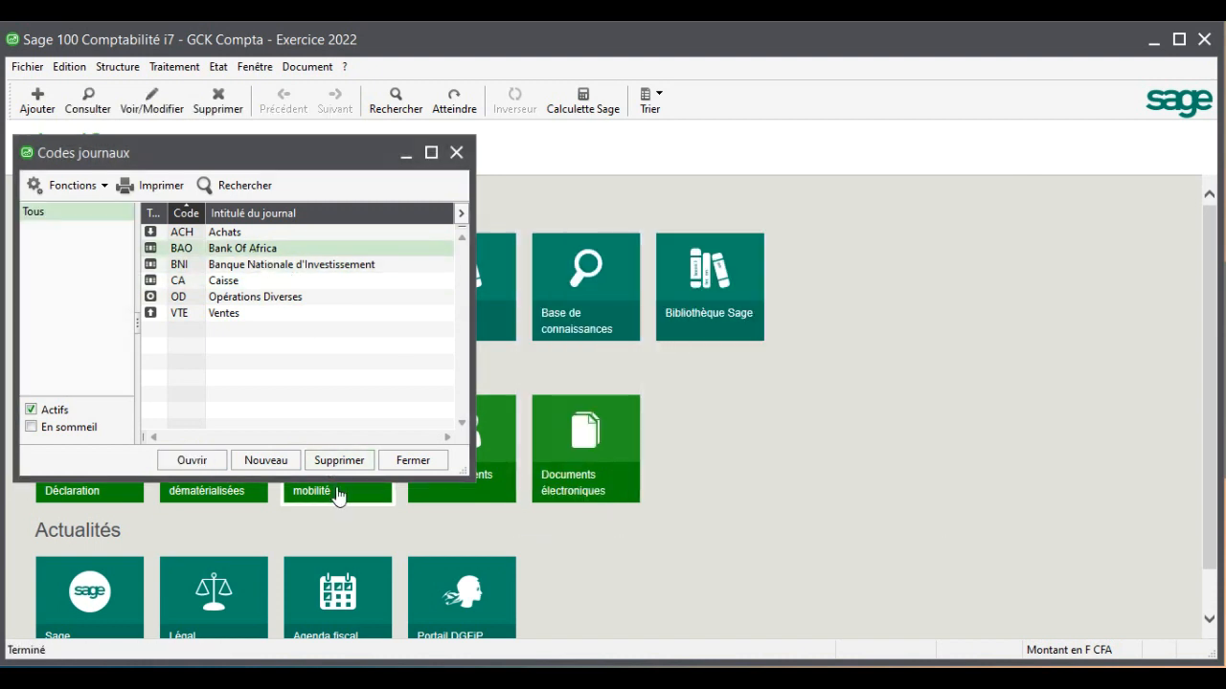
double_click(273, 251)
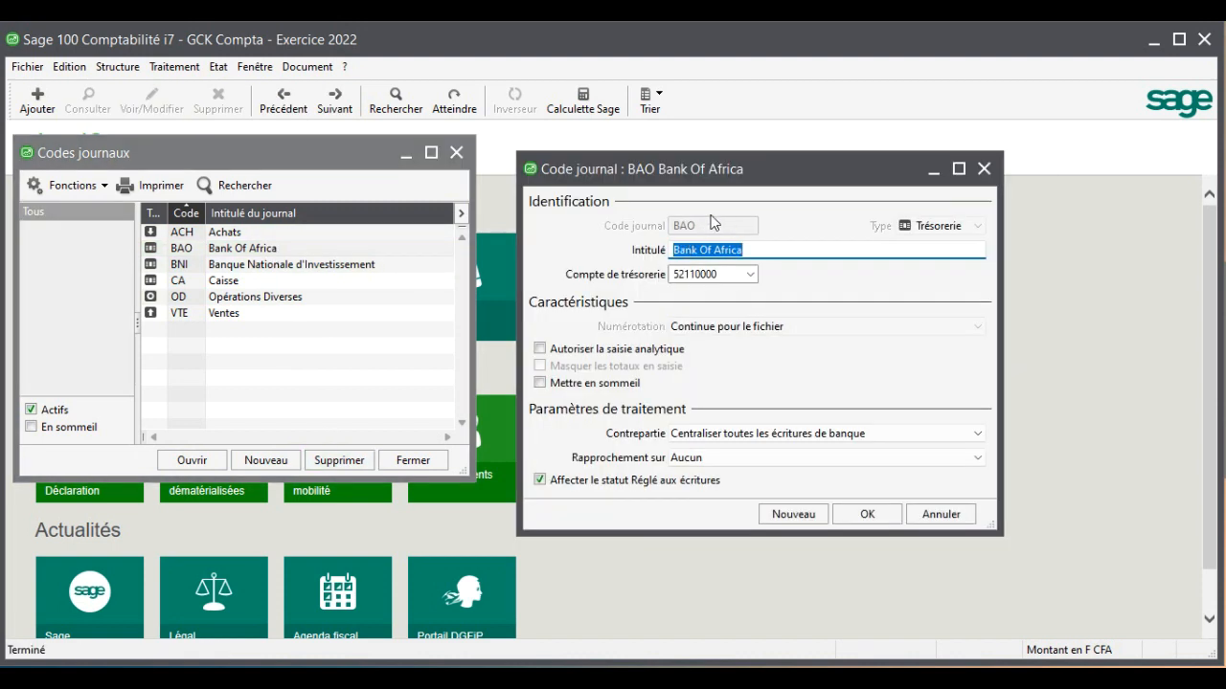
left_click(933, 517)
left_click(328, 465)
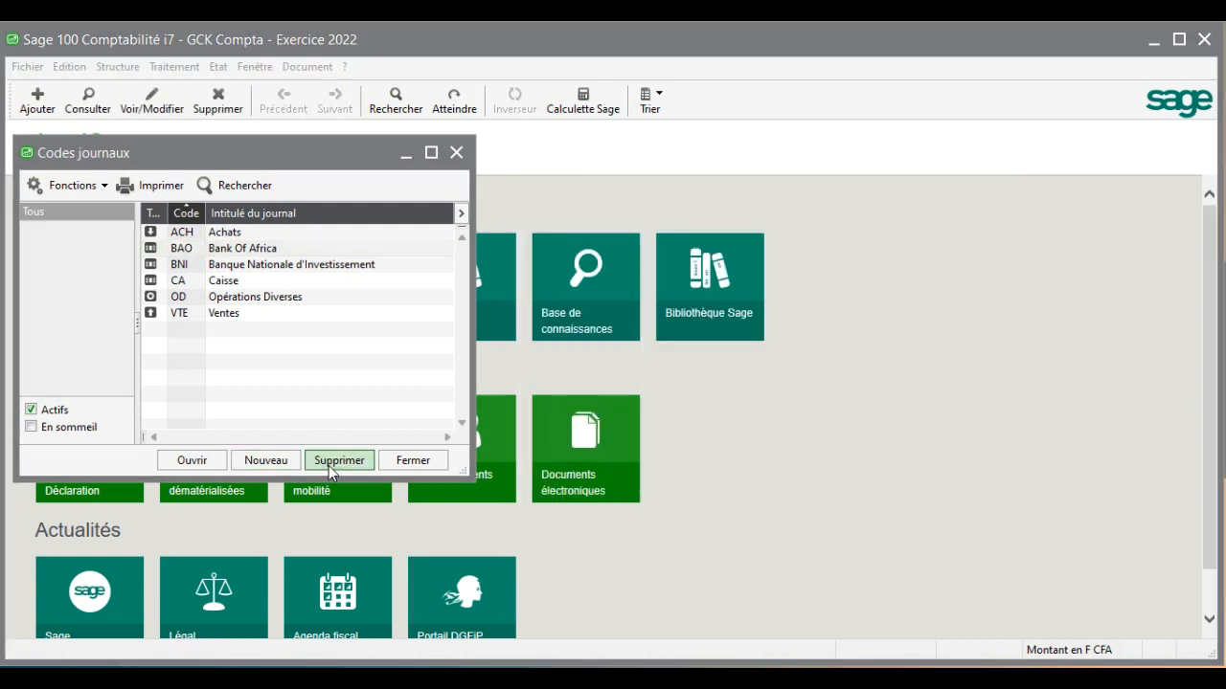
left_click(607, 418)
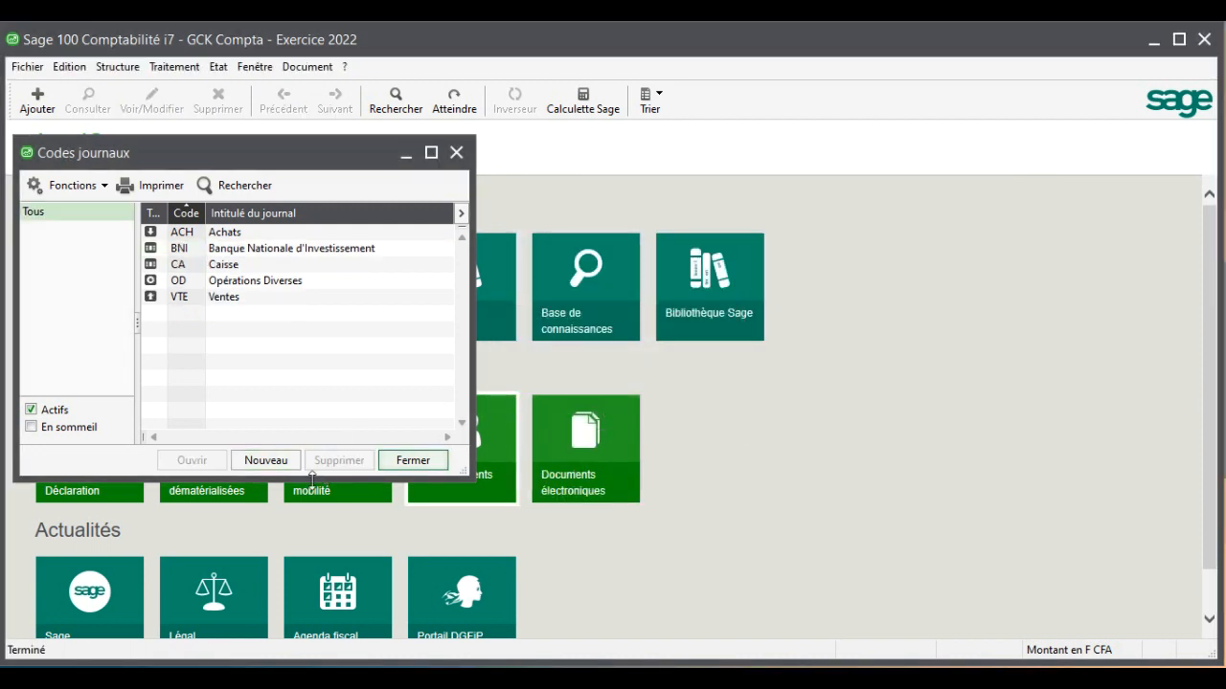
Step: Start a new journal with the code BOA and the type Trésorerie
left_click(277, 461)
type("b")
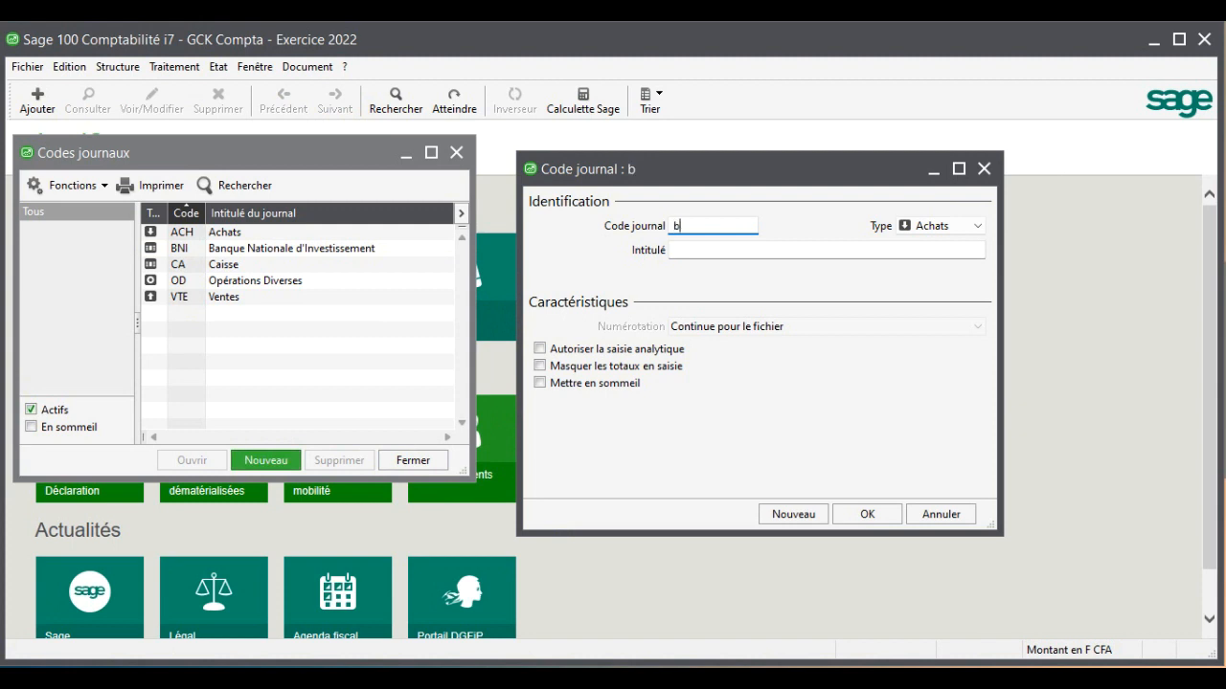
type("oa")
key("BackSpace")
key("BackSpace")
key("BackSpace")
type("BOA")
key("Tab")
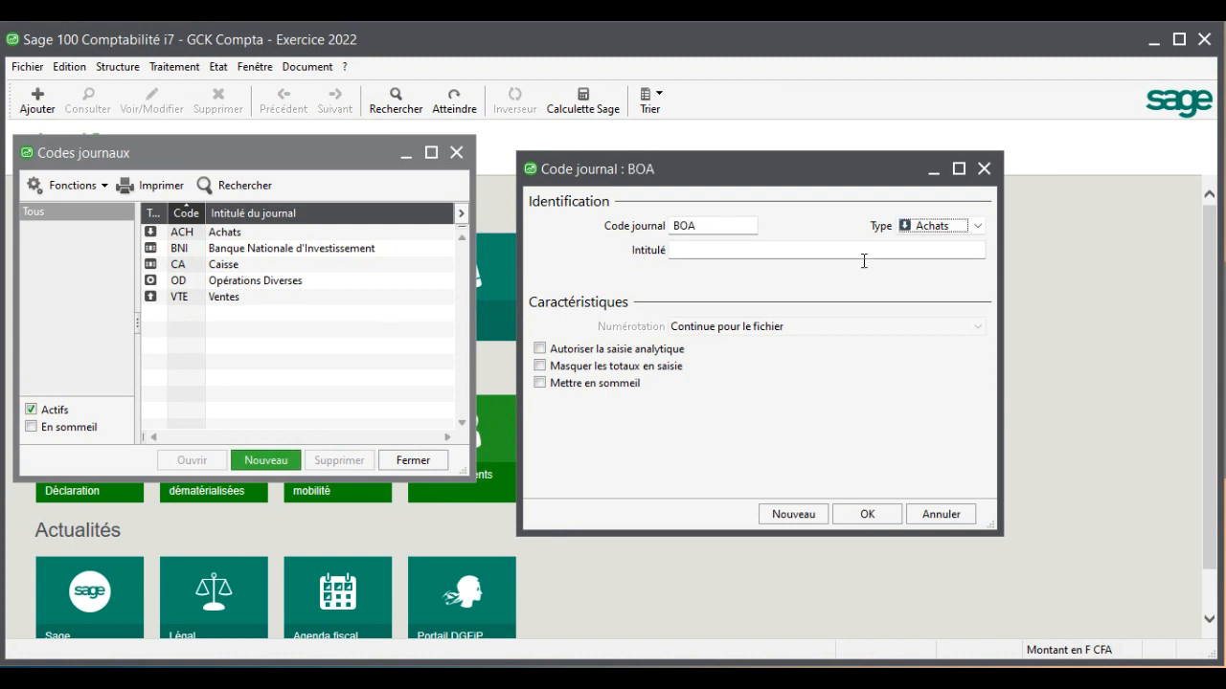
left_click(977, 227)
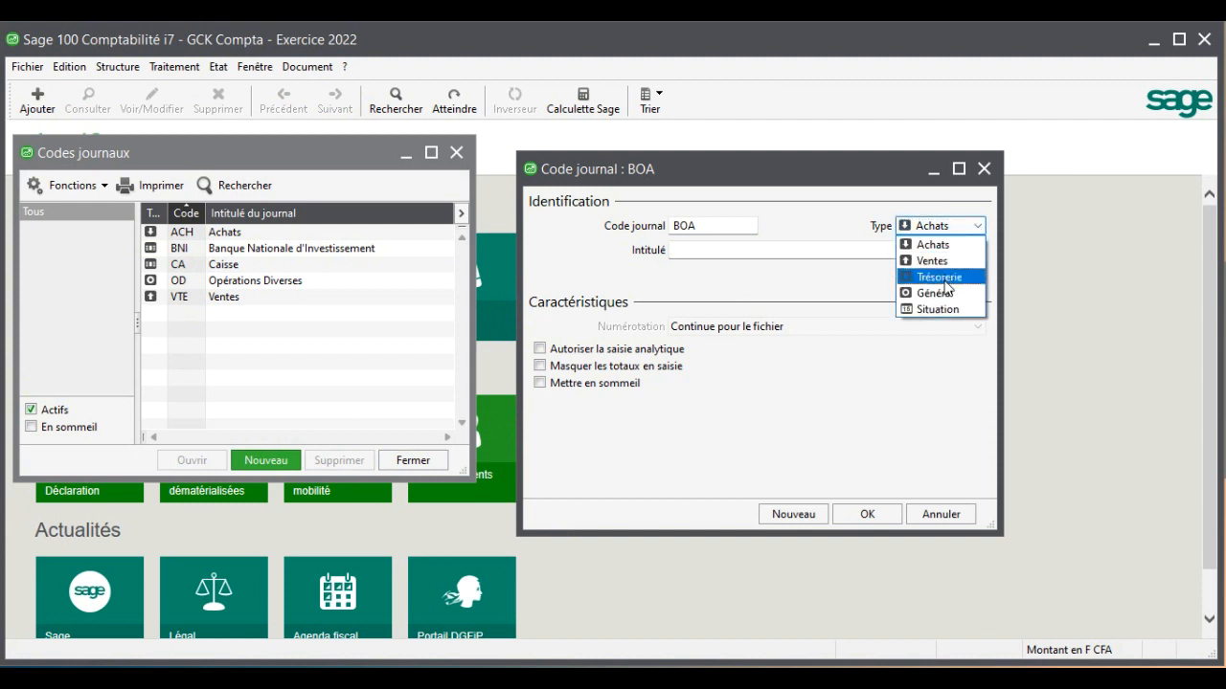
left_click(945, 280)
Step: Title journal BOA Bank Of Africa, assign it treasury account 52110000, and save it, accepting the account's association with BOA
left_click(834, 253)
type("Bank Of Africa")
key("Tab")
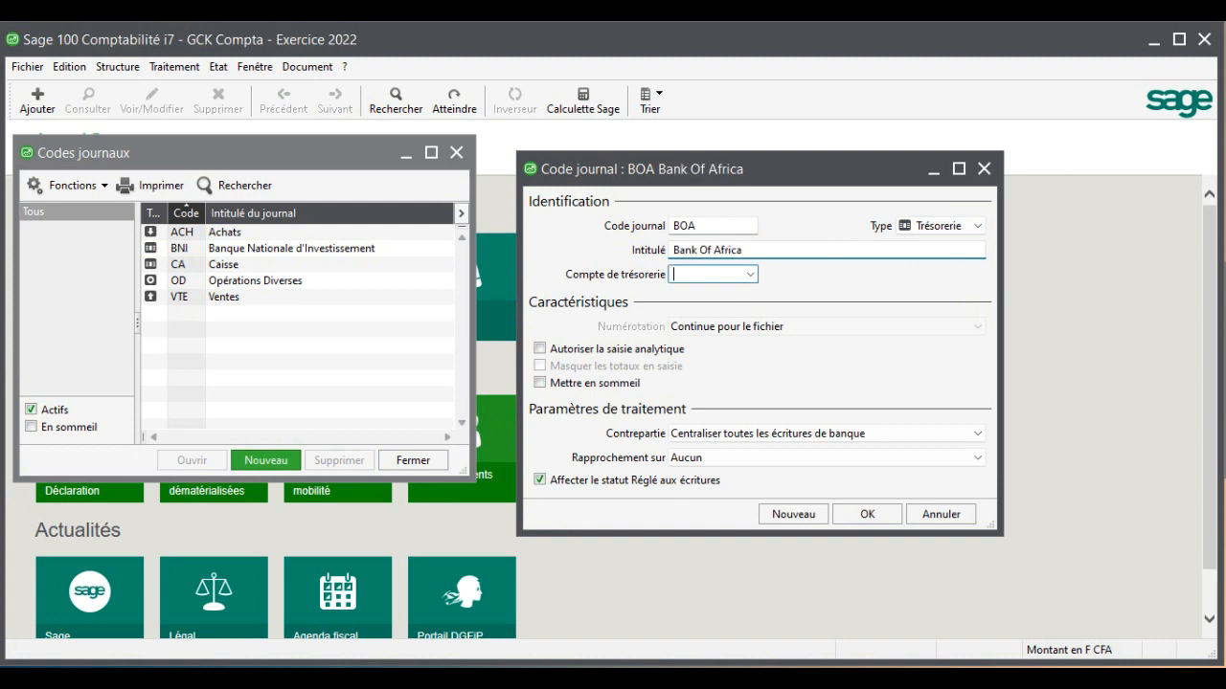
left_click(752, 277)
key("BackSpace")
left_click(751, 275)
left_click(740, 390)
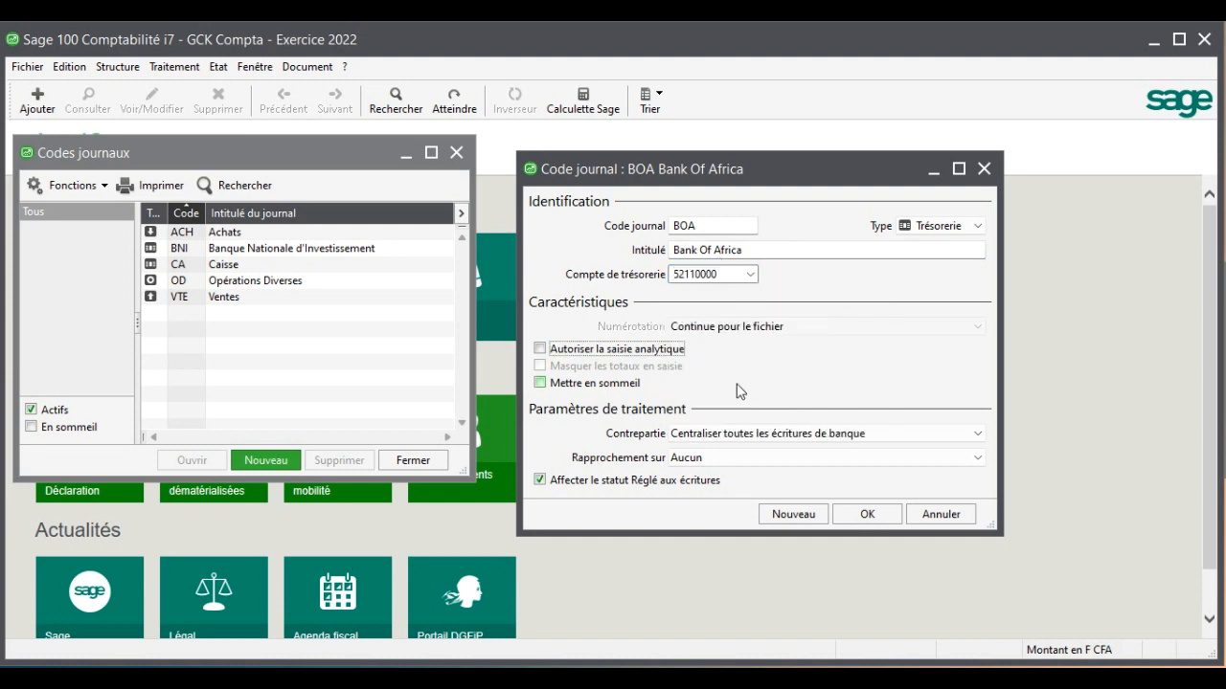
left_click(866, 514)
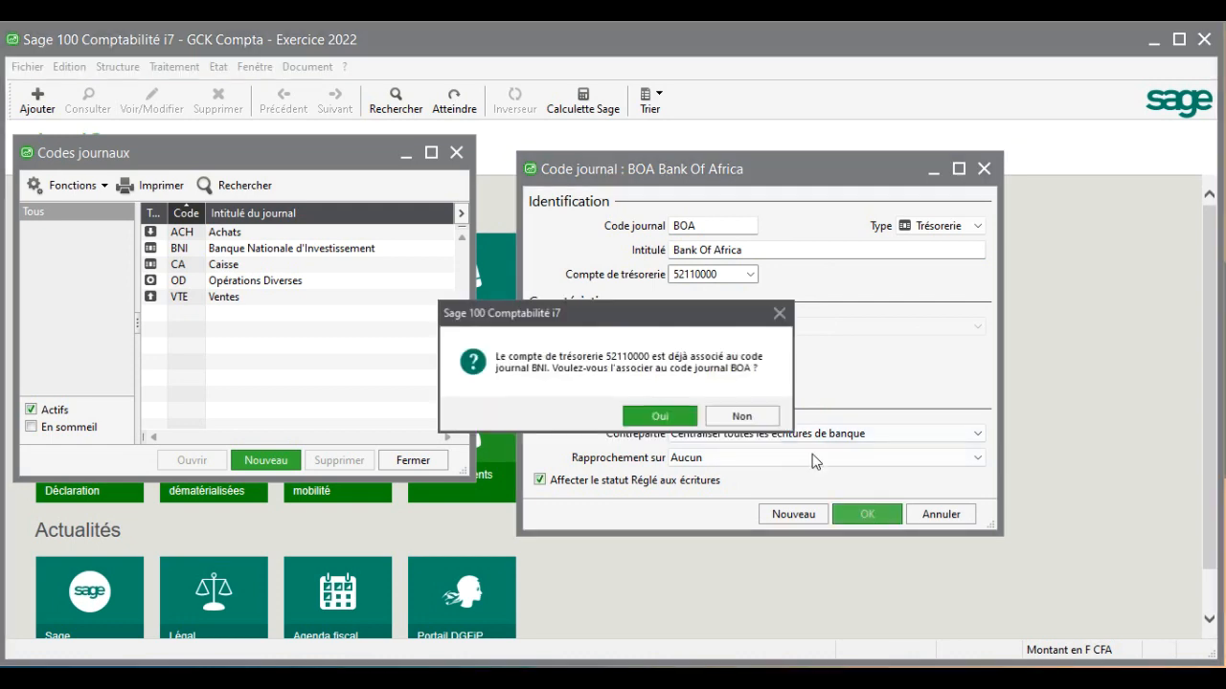
left_click(657, 415)
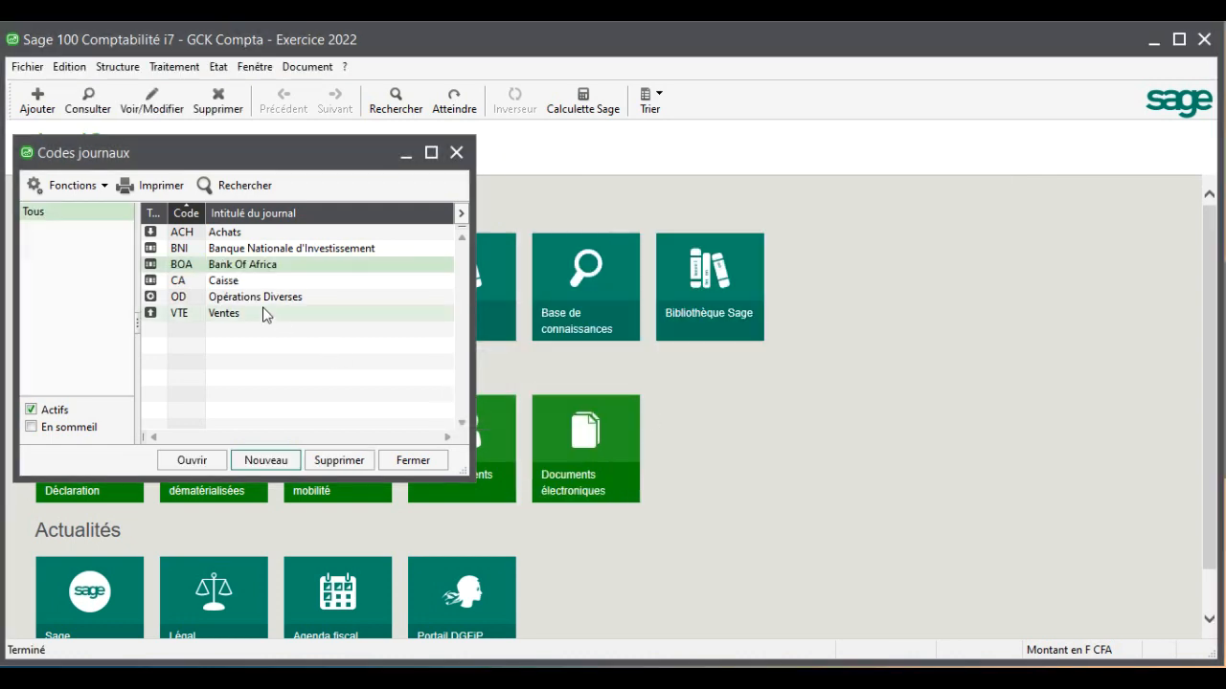
Step: Check the treasury account assigned to journals BNI and BOA, closing each record without changes
left_click(254, 249)
double_click(254, 249)
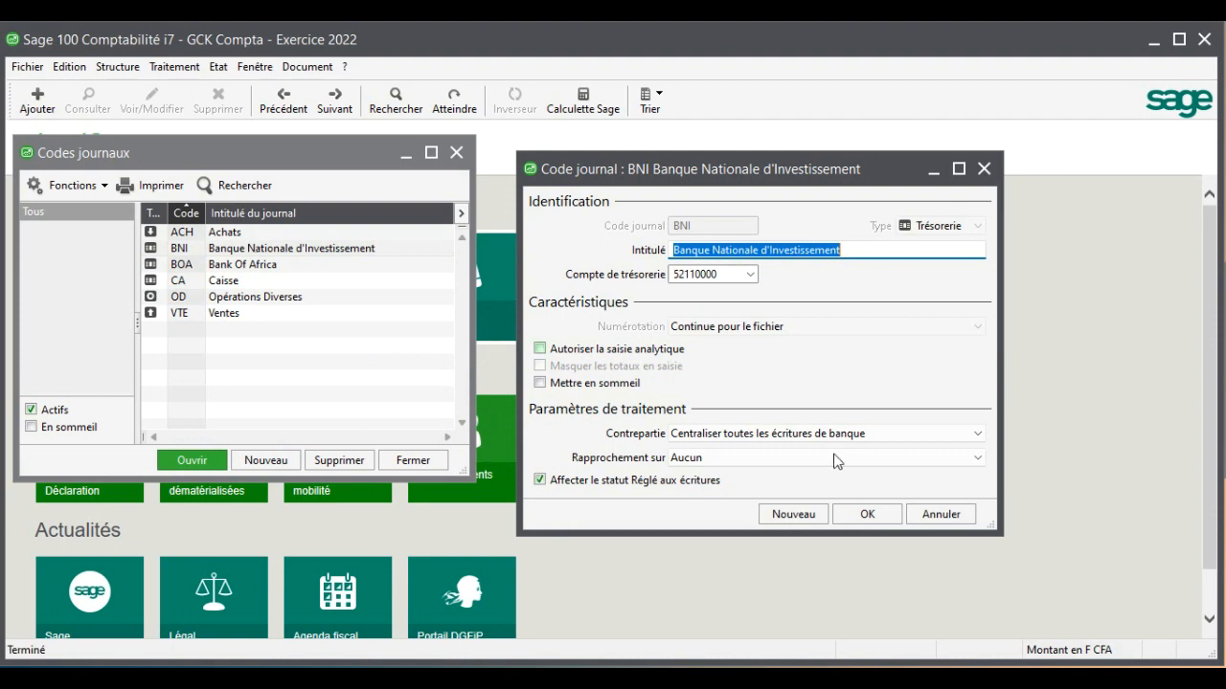
left_click(867, 514)
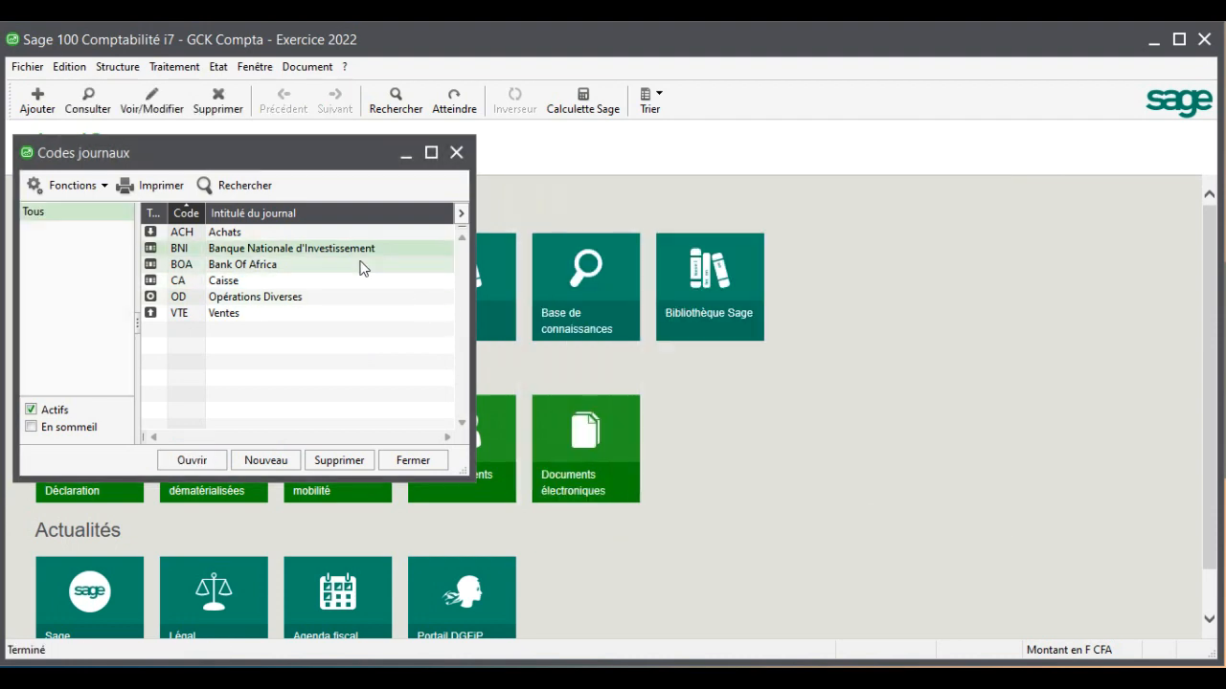
double_click(339, 263)
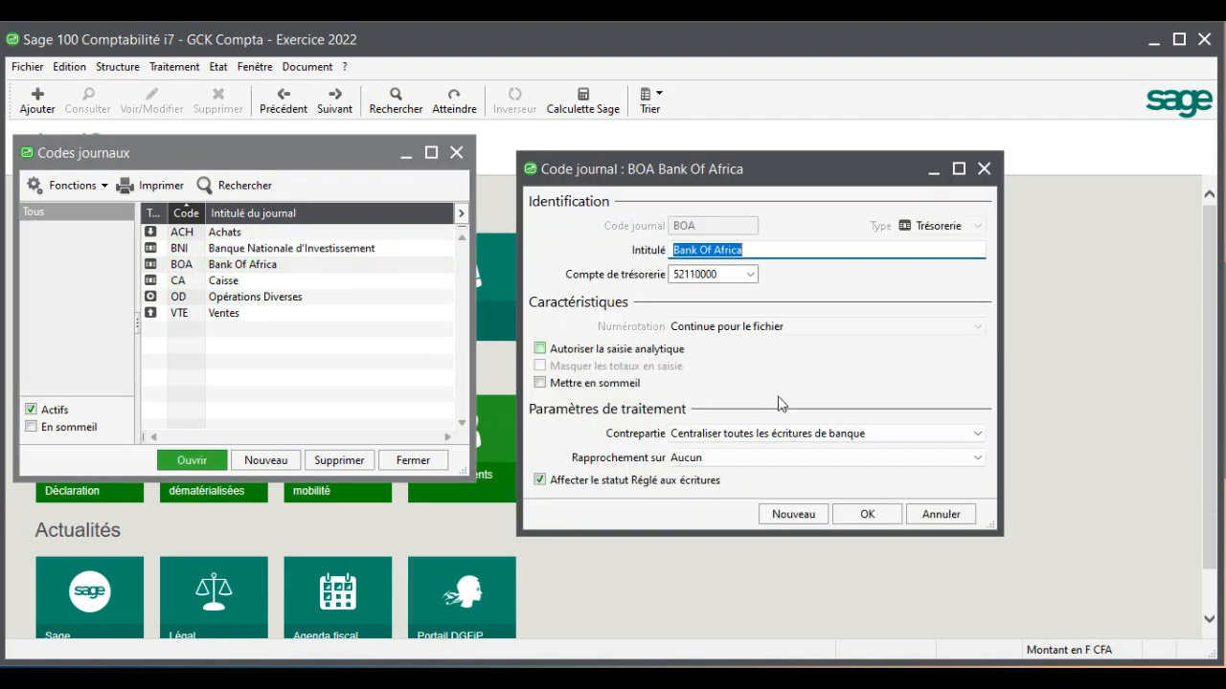
left_click(866, 514)
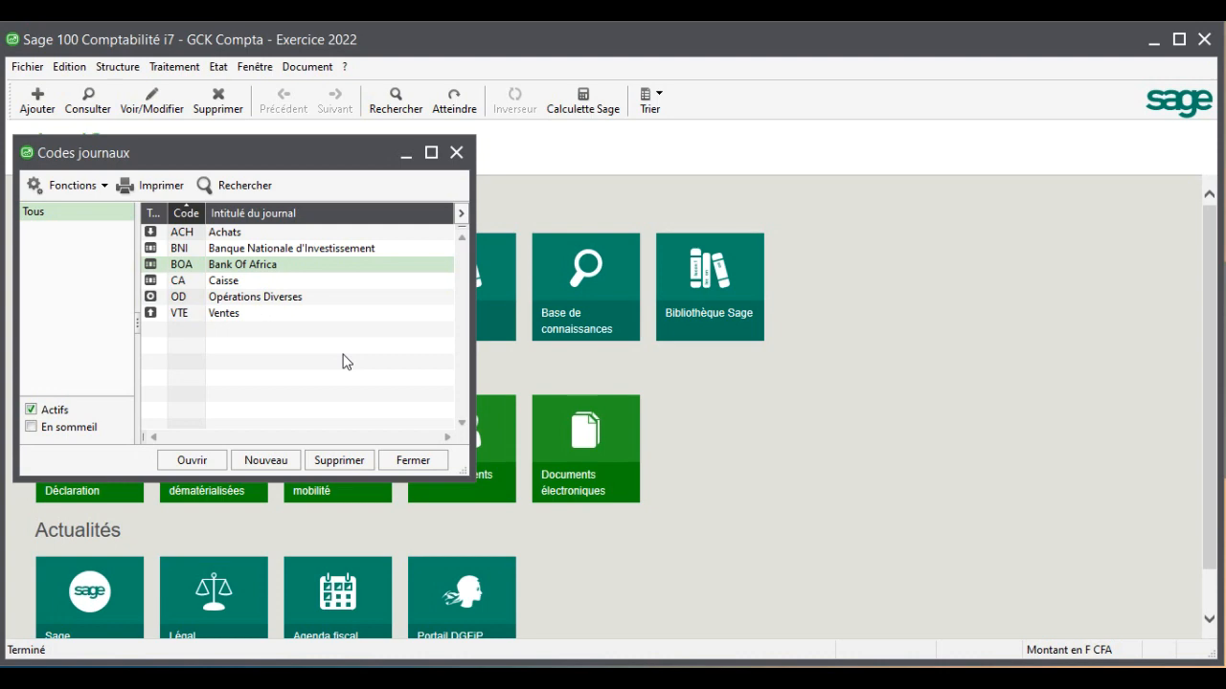
Step: Switch to the browser and read the piece-numbering rule, third-party list and tasks in COMPTABILITE GCK.pdf, returning to Sage 100 Comptabilité
left_click(789, 678)
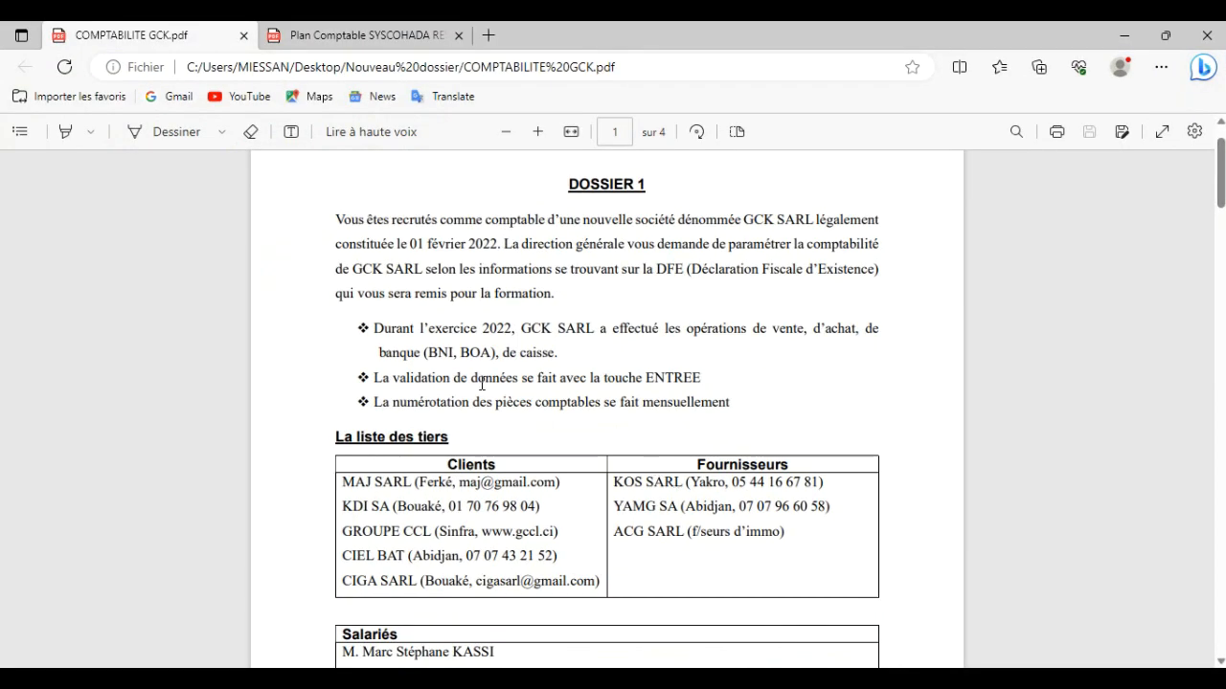
scroll(482, 382, "down", 1)
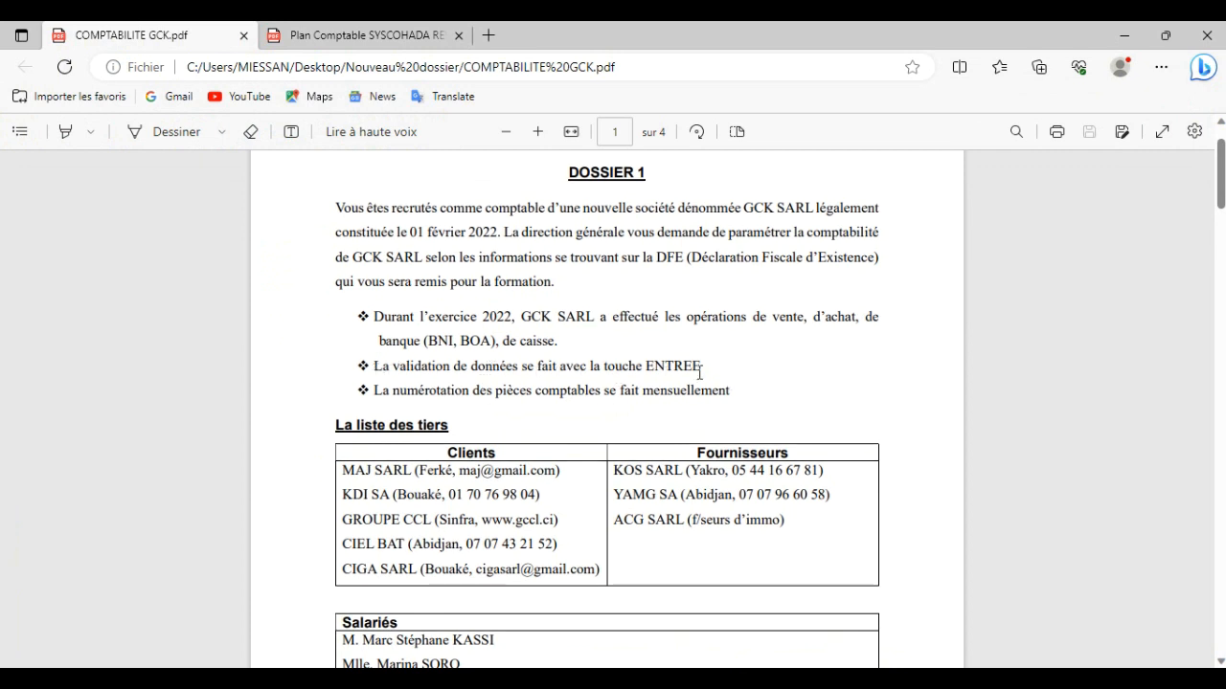
scroll(701, 368, "down", 1)
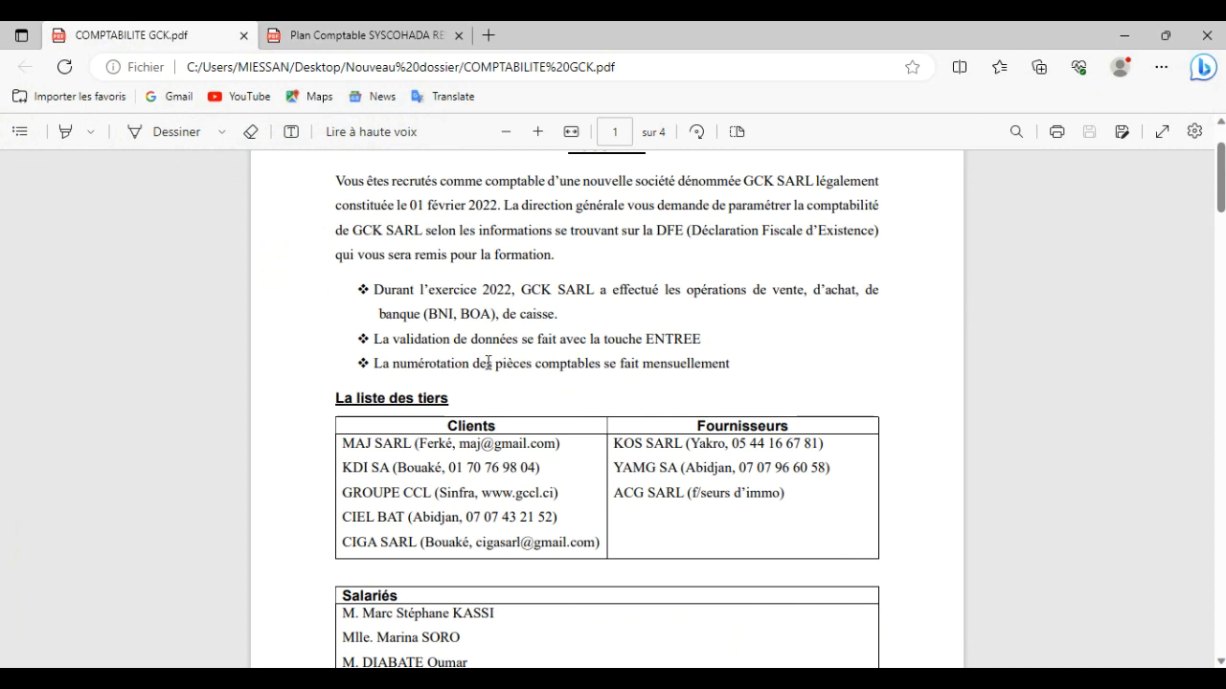
scroll(702, 370, "down", 1)
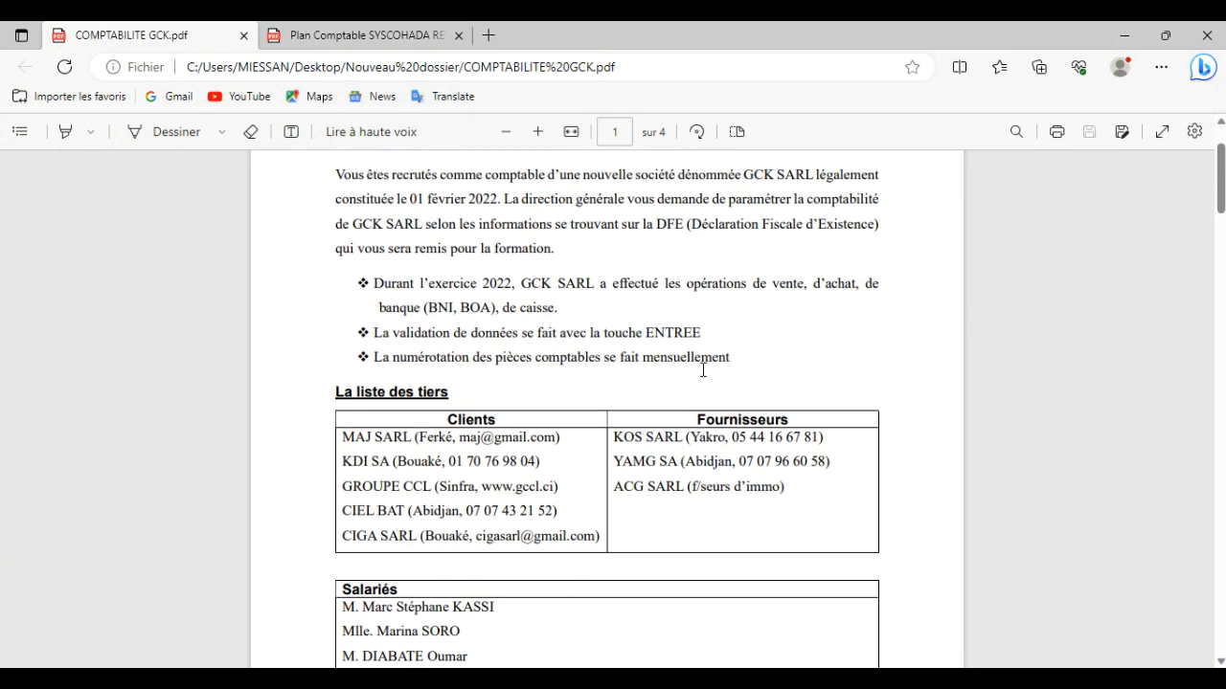
scroll(703, 370, "down", 3)
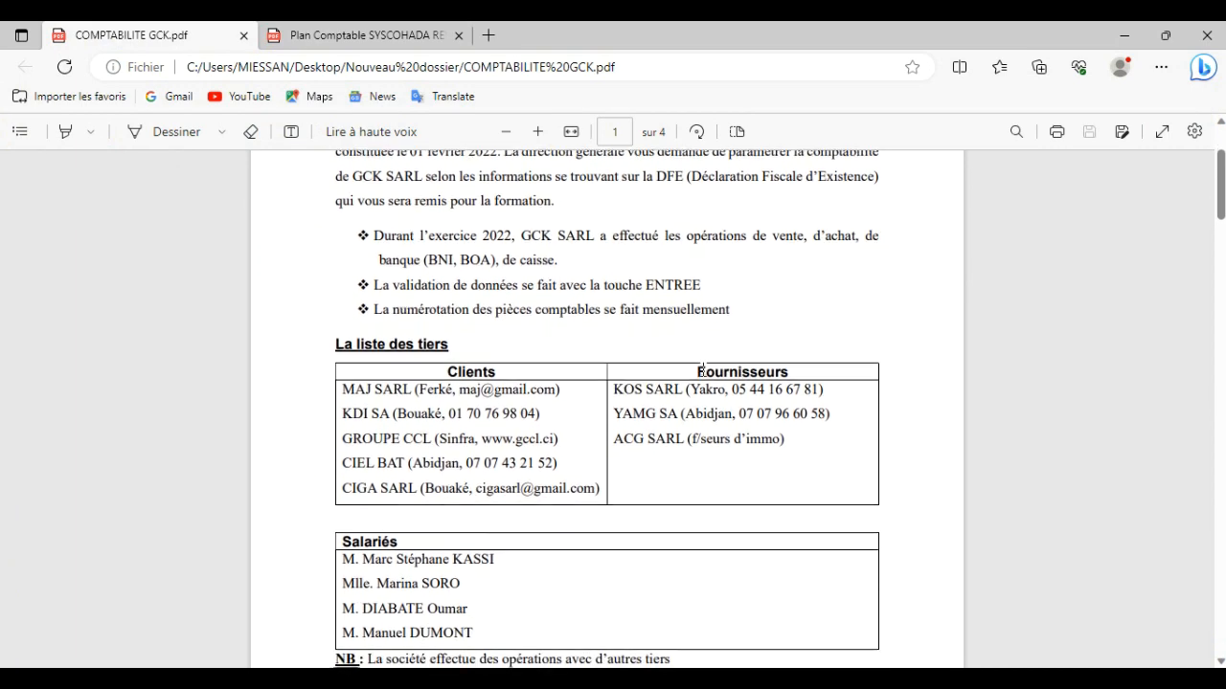
scroll(703, 369, "down", 5)
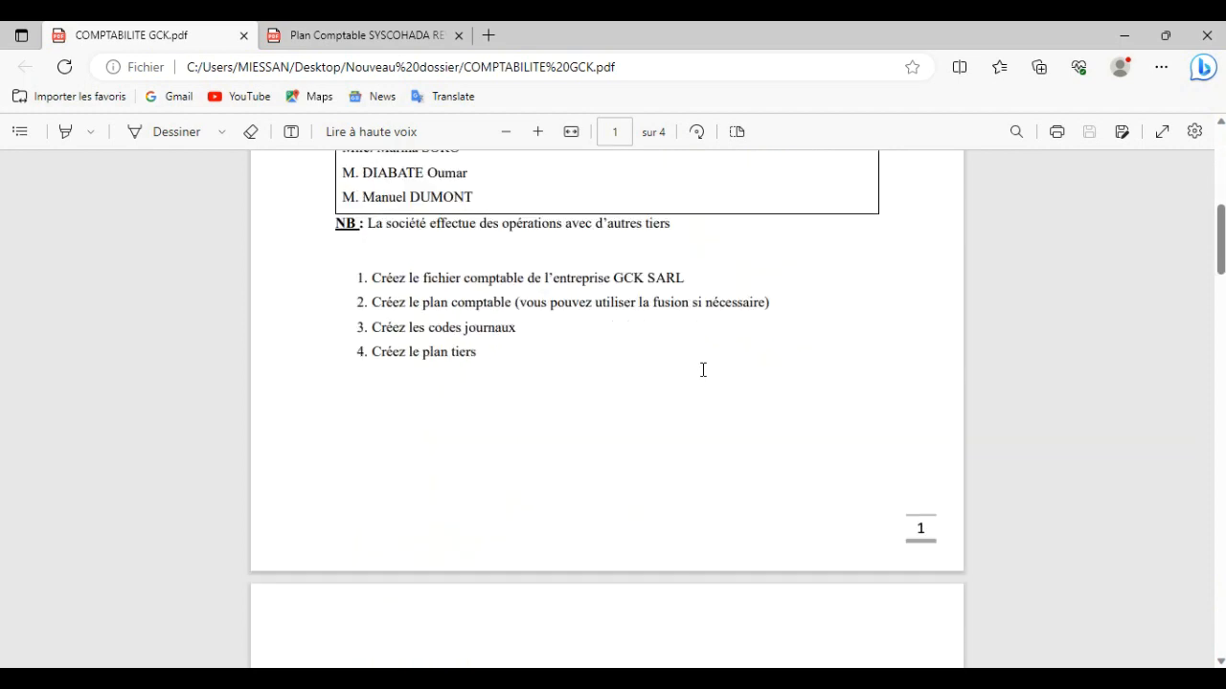
scroll(703, 370, "up", 5)
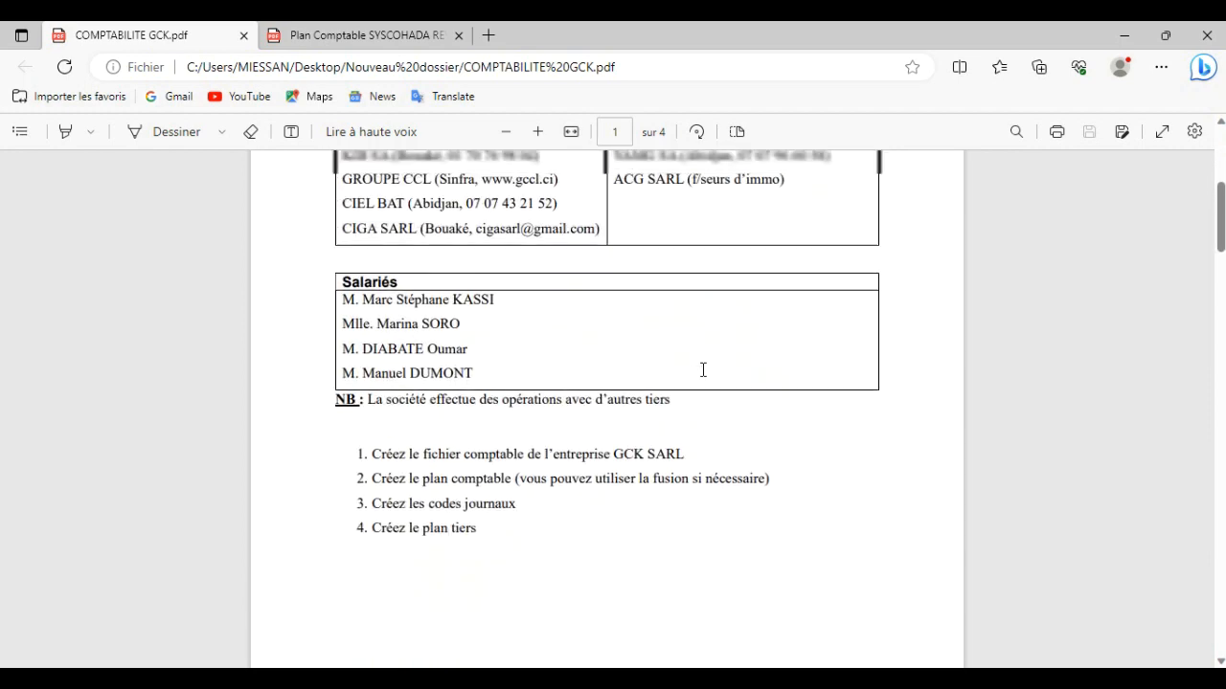
key("alt+Tab")
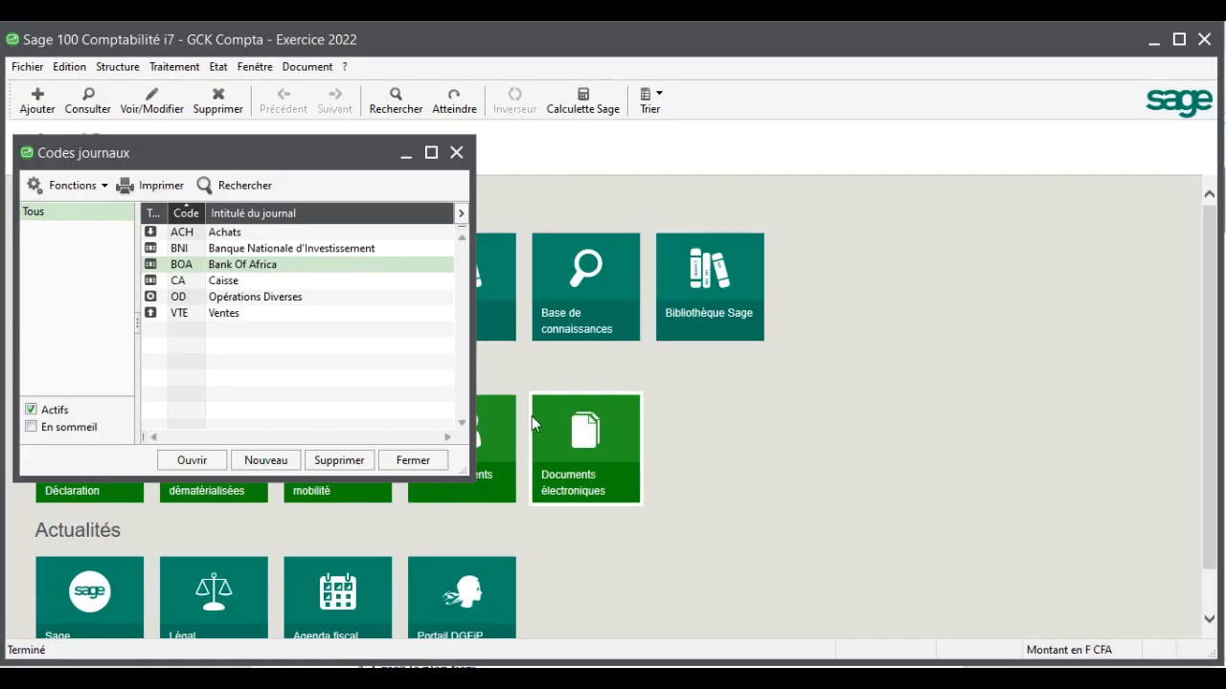
Step: Check the numbering setting of journal ACH Achats, discard the record without changes, and close the journal list
double_click(239, 231)
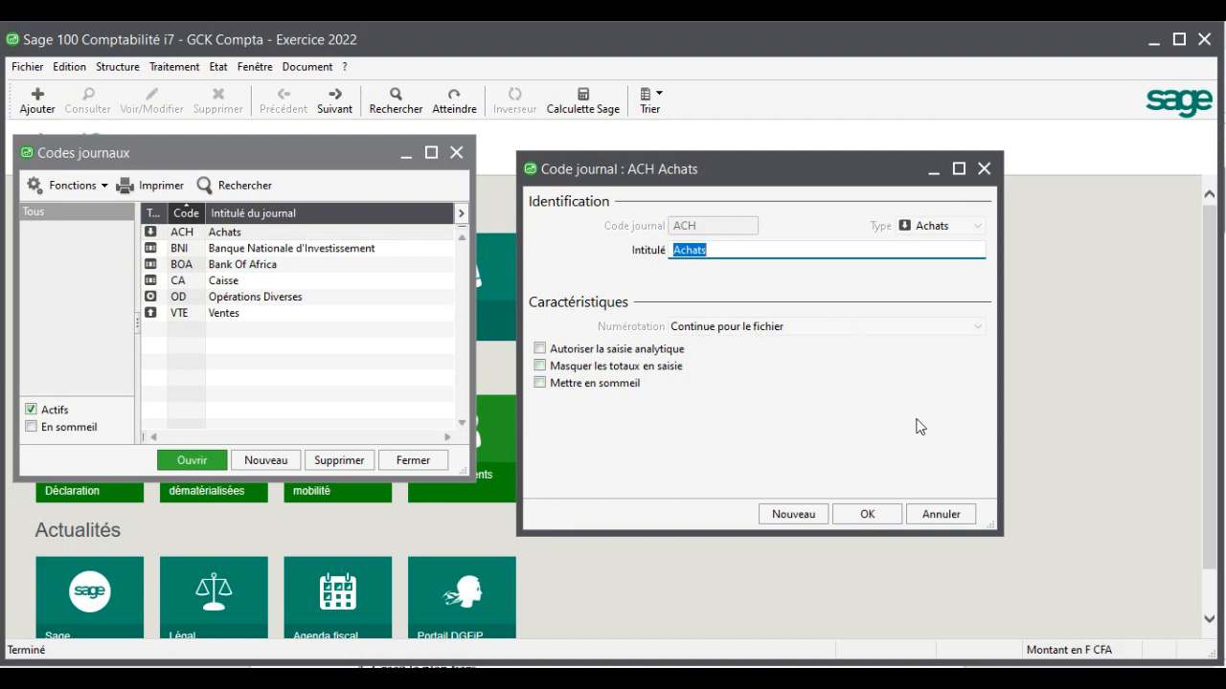
left_click(927, 517)
left_click(420, 461)
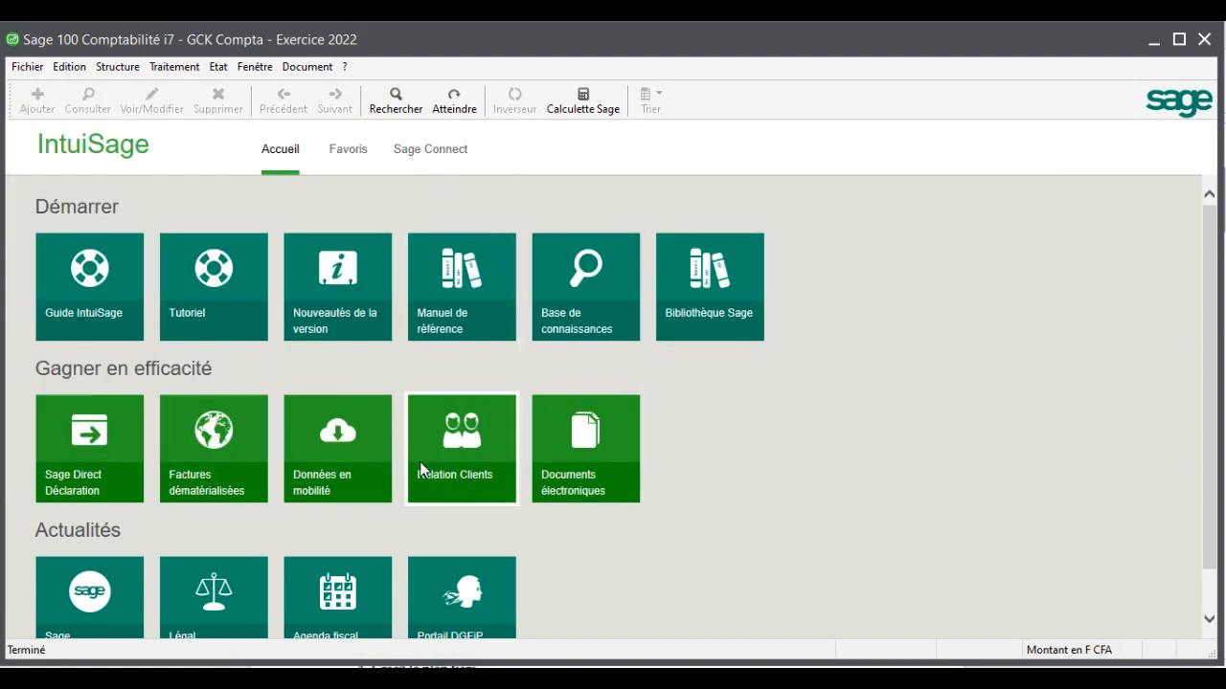
Step: Turn off continuous piece numbering for the file in the company's accounting entry rules, and close the company parameters
left_click(27, 69)
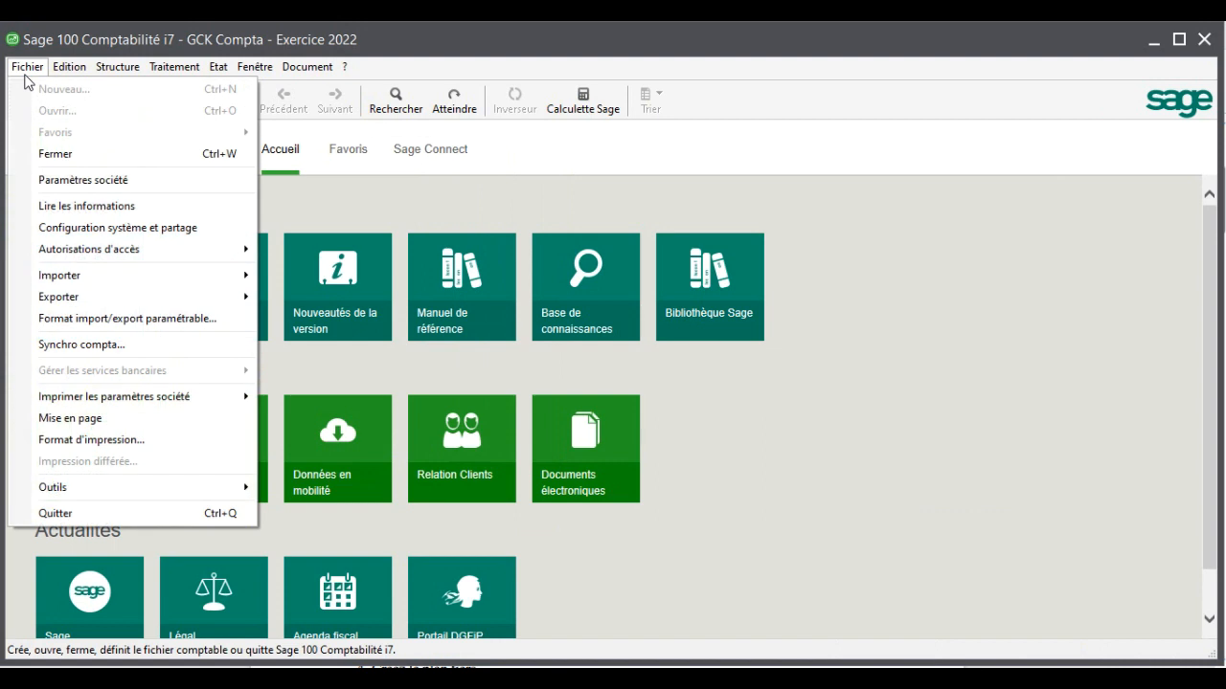
left_click(101, 180)
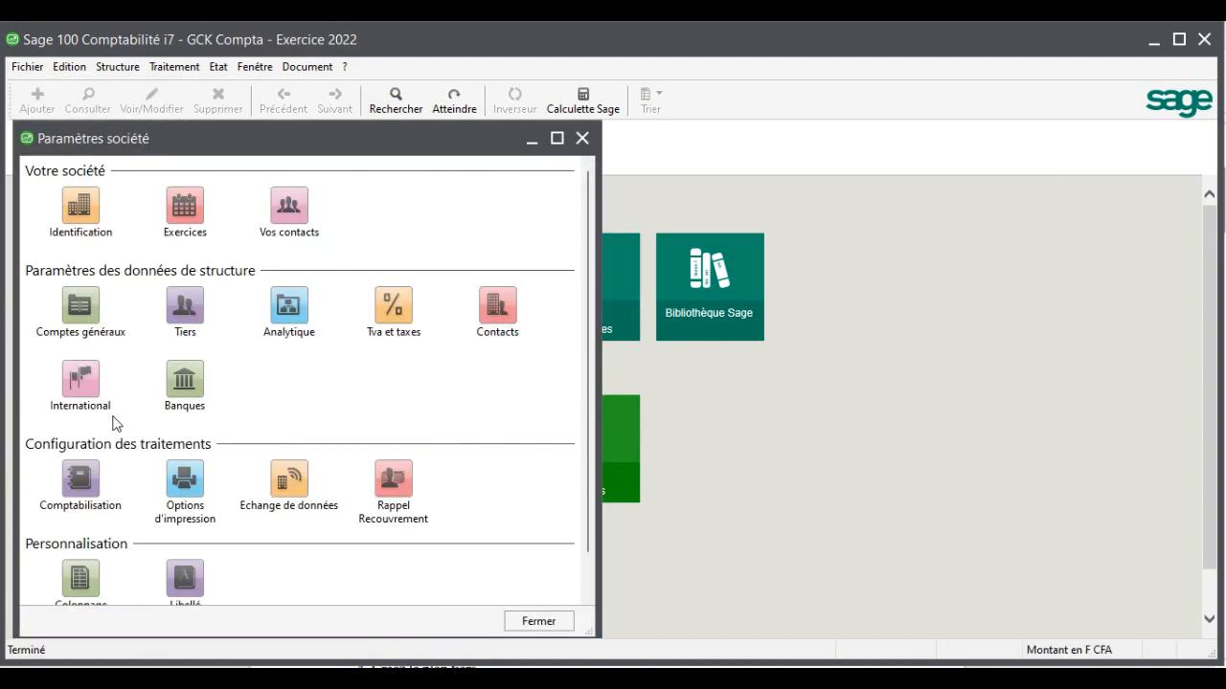
left_click(77, 484)
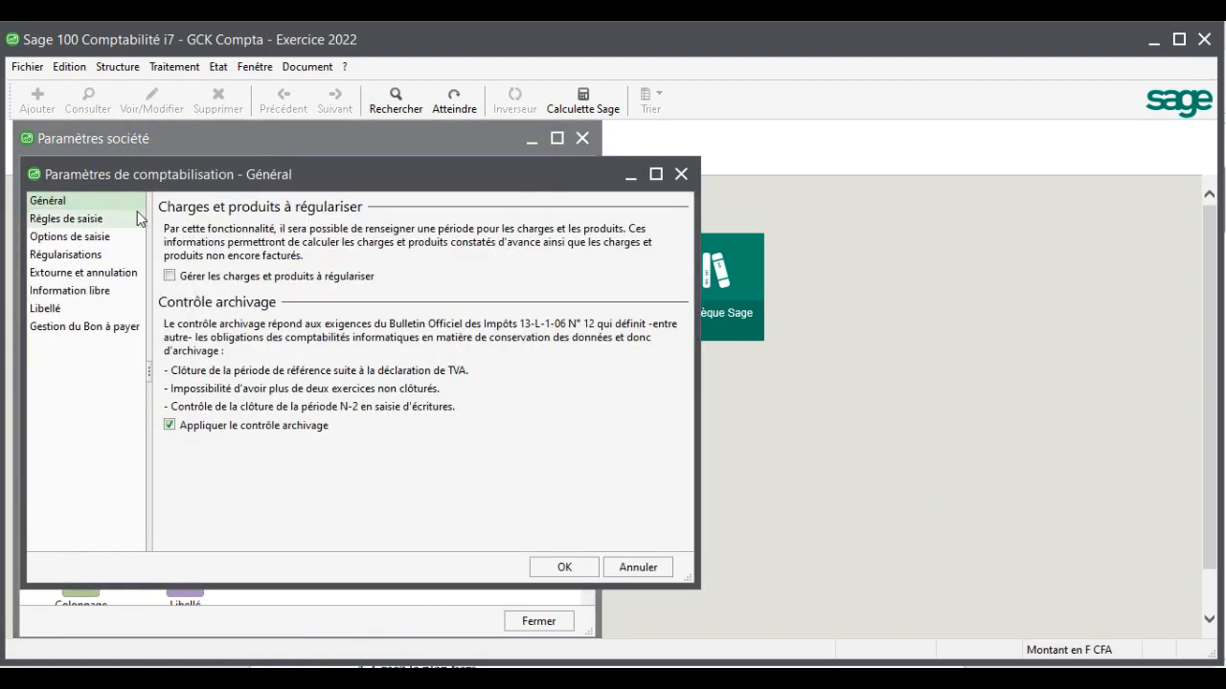
left_click(98, 223)
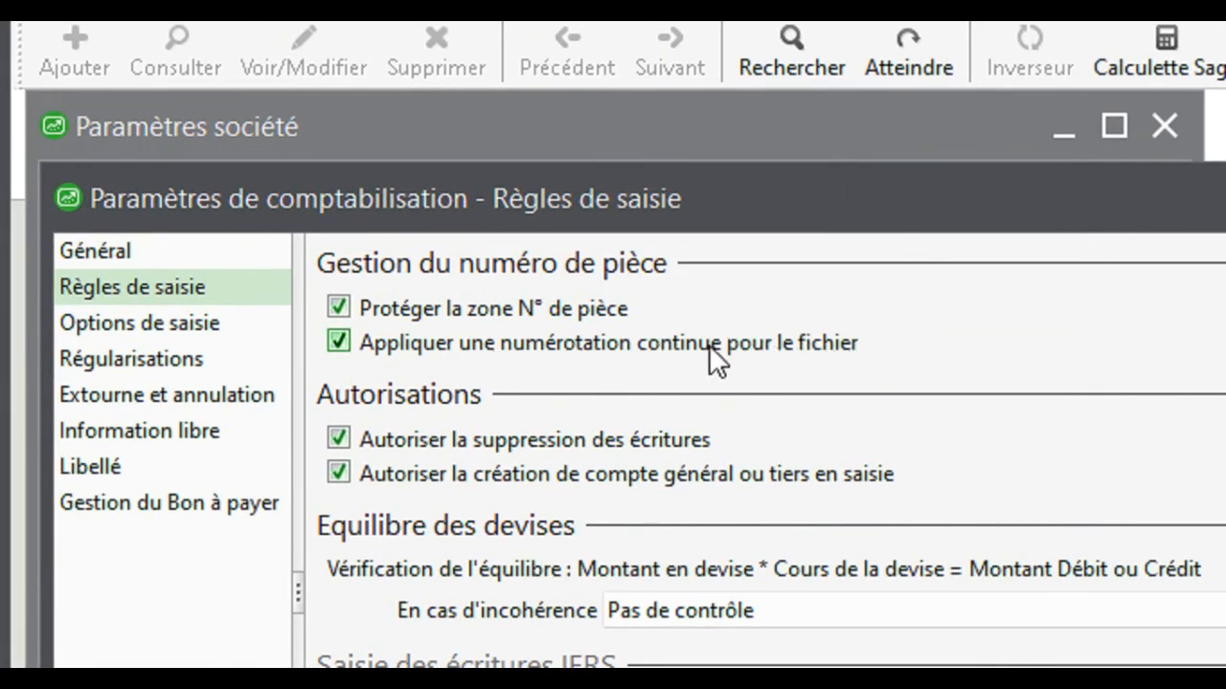
left_click(339, 341)
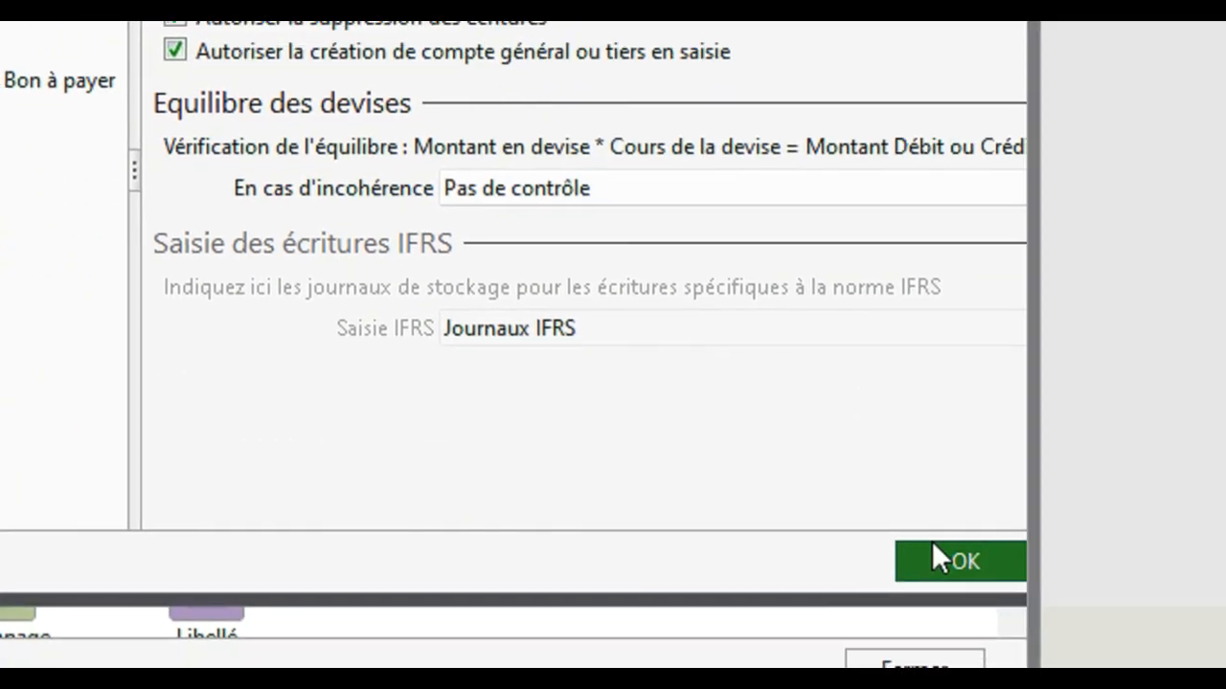
left_click(1000, 644)
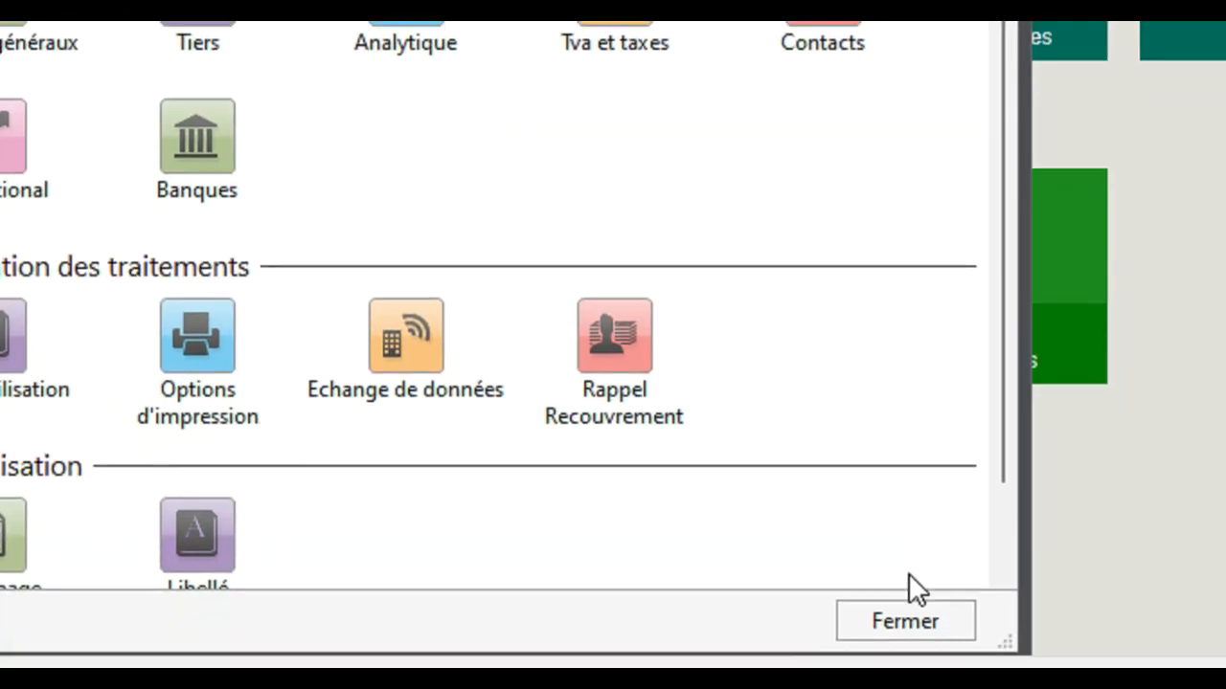
left_click(905, 574)
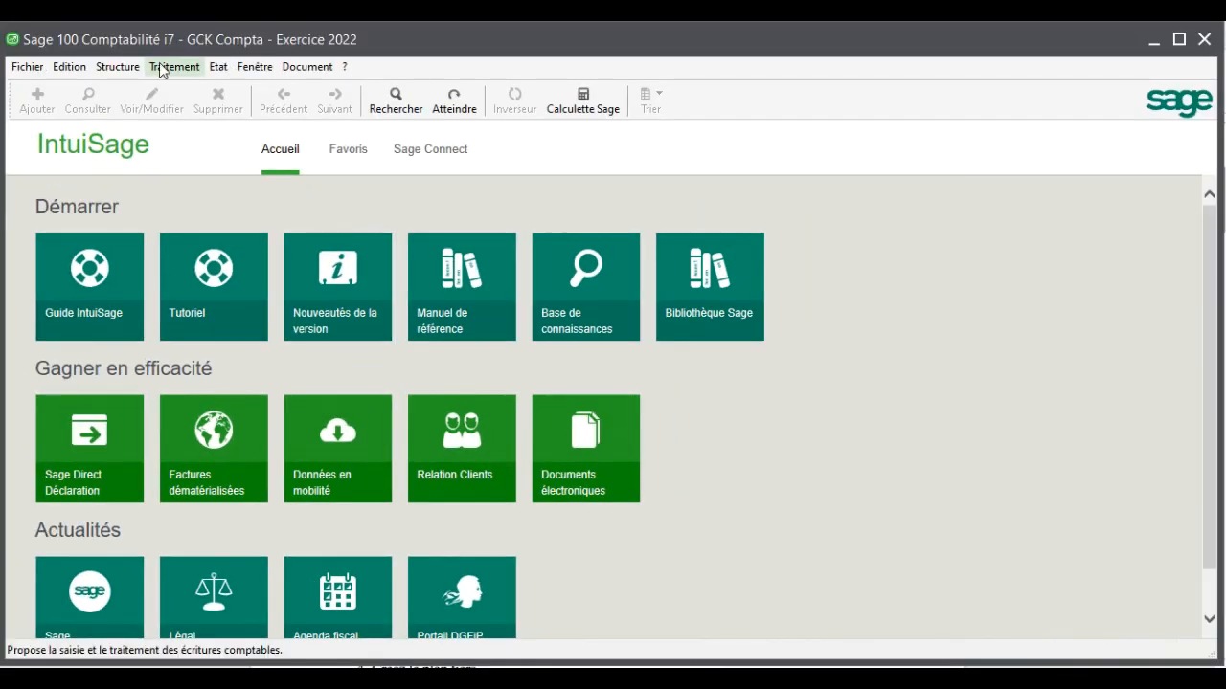
Step: Open the journal codes list and set the numbering of journal ACH Achats to Mensuelle, saving the record
left_click(118, 67)
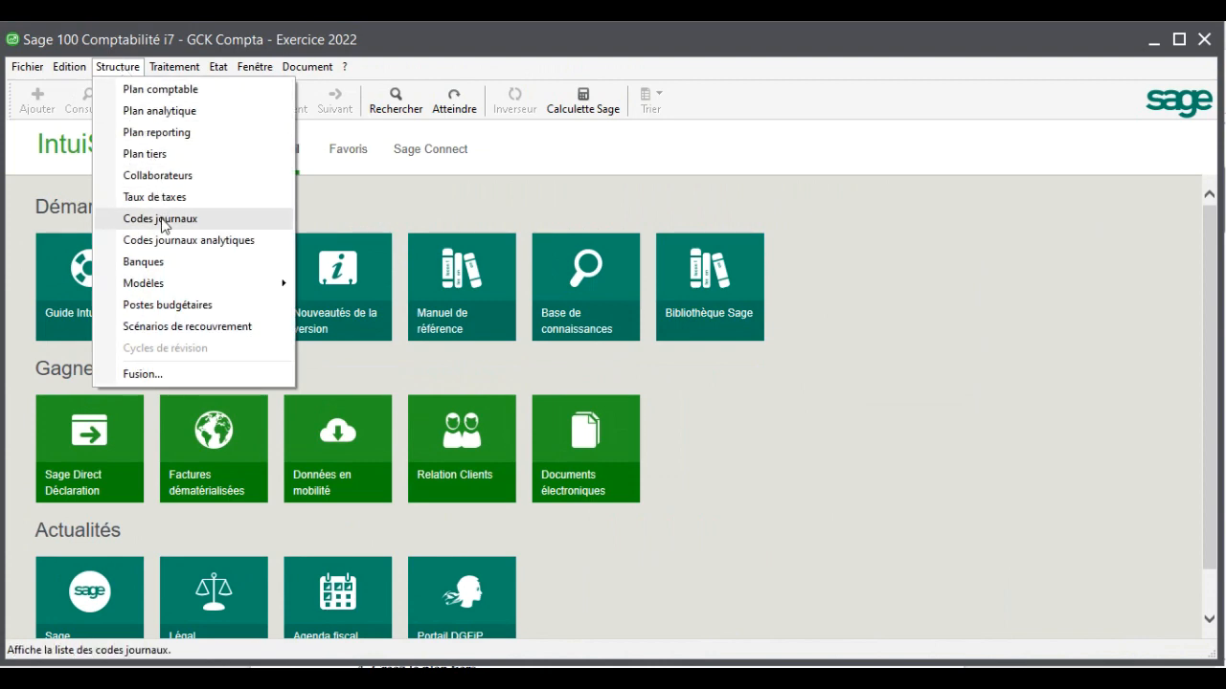
left_click(221, 218)
double_click(230, 234)
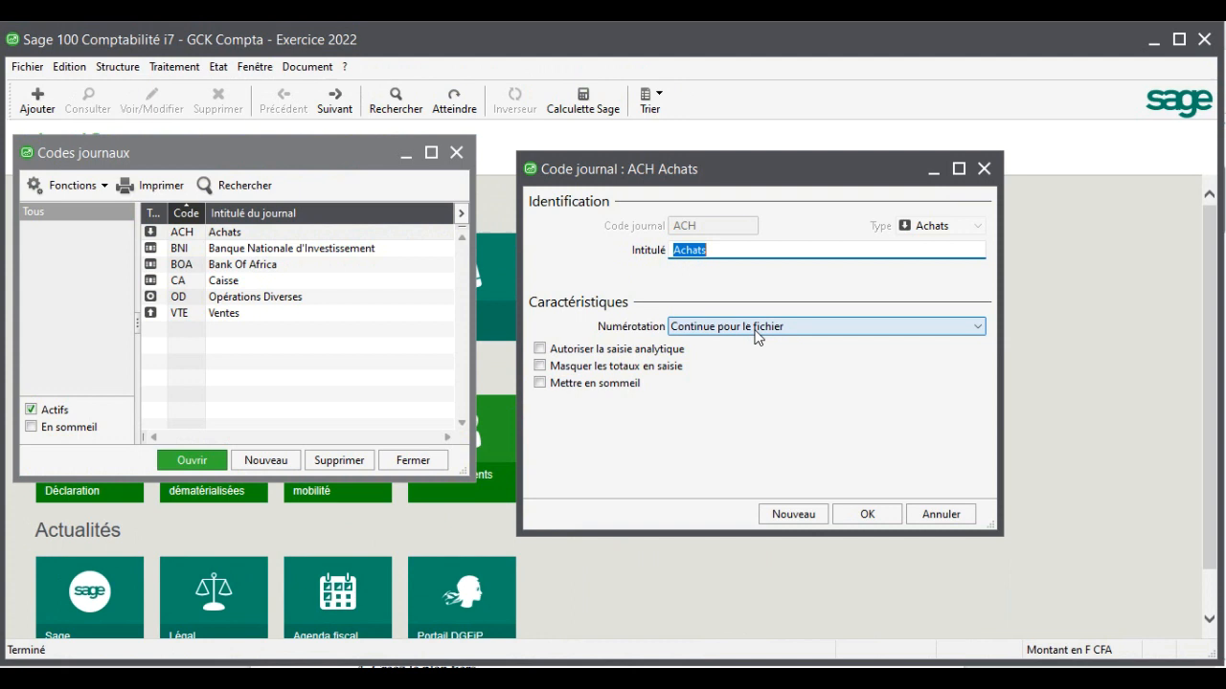
left_click(801, 329)
left_click(787, 396)
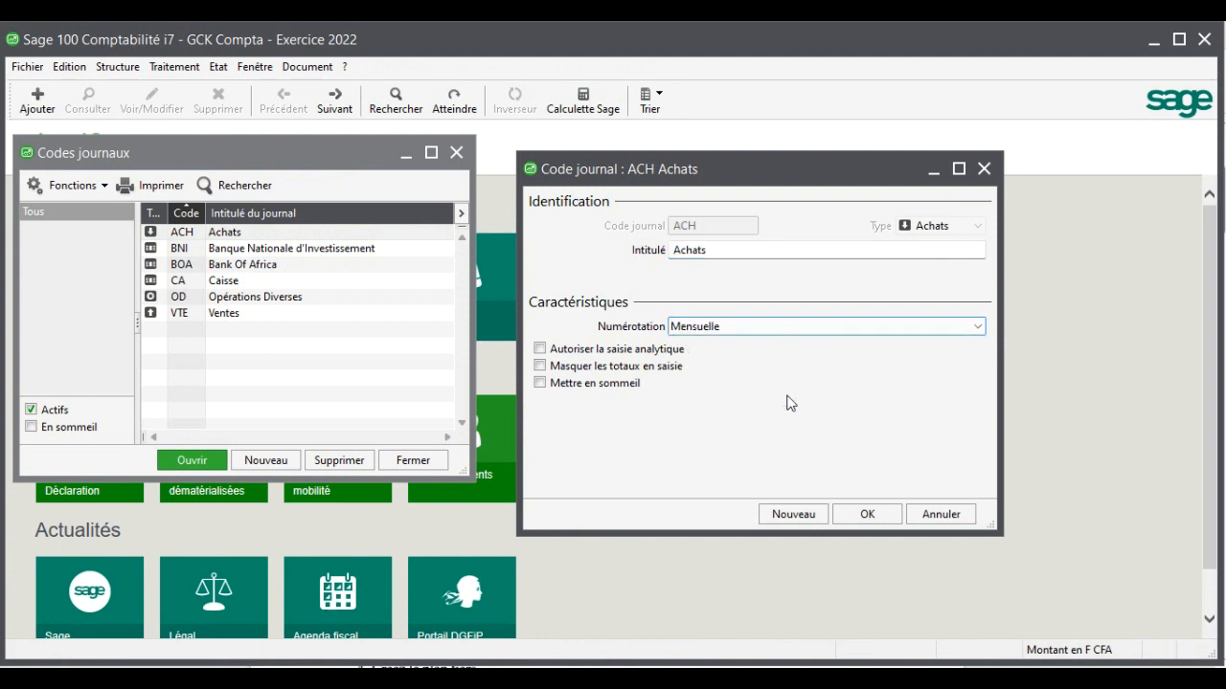
left_click(875, 516)
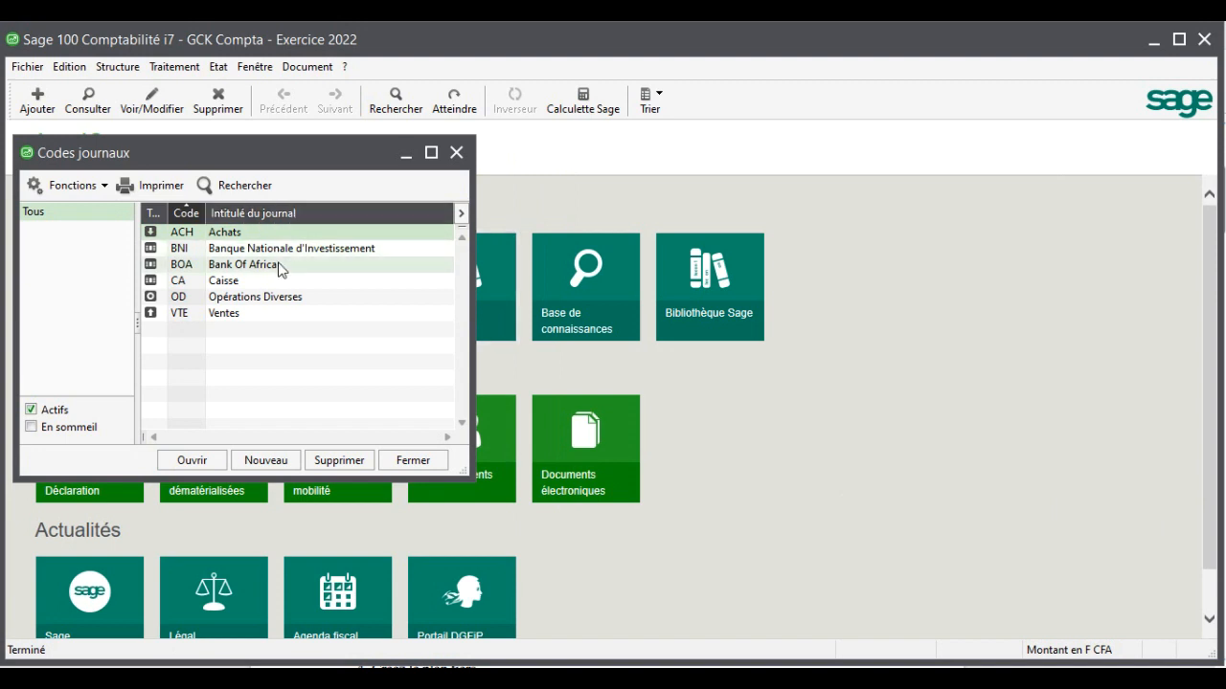
Step: Set the numbering of the bank journals BNI Banque Nationale d'Investissement and BOA Bank Of Africa to Mensuelle, saving each record
double_click(242, 251)
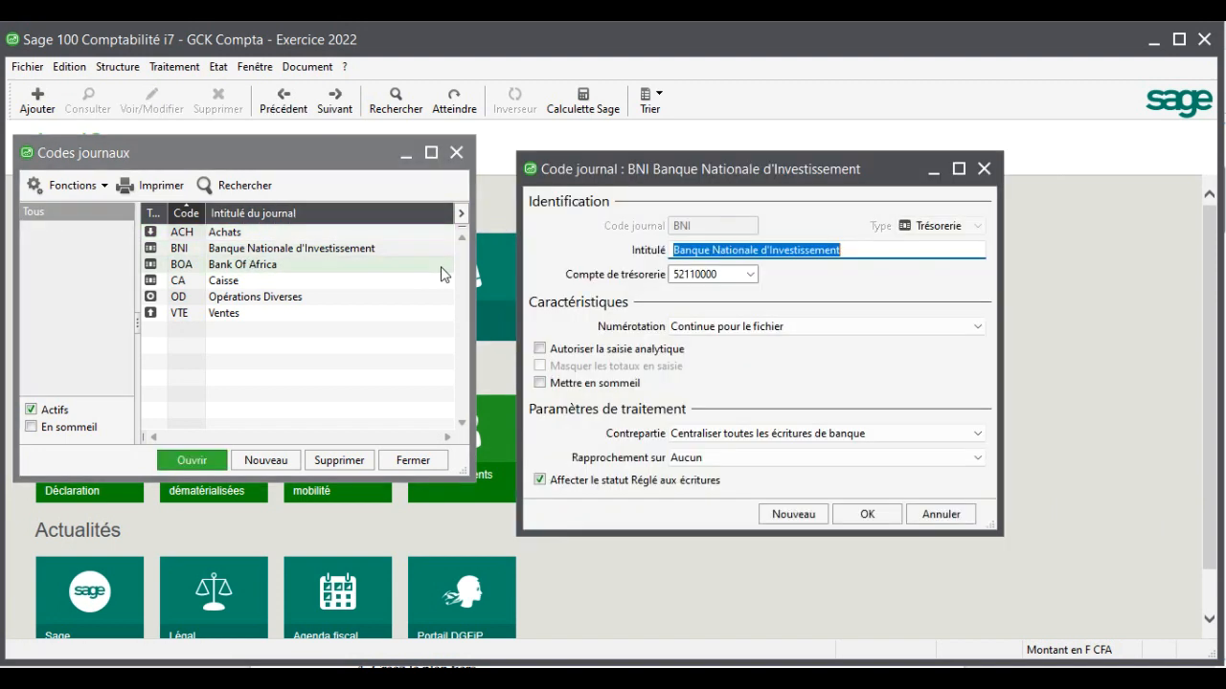
left_click(720, 326)
left_click(775, 395)
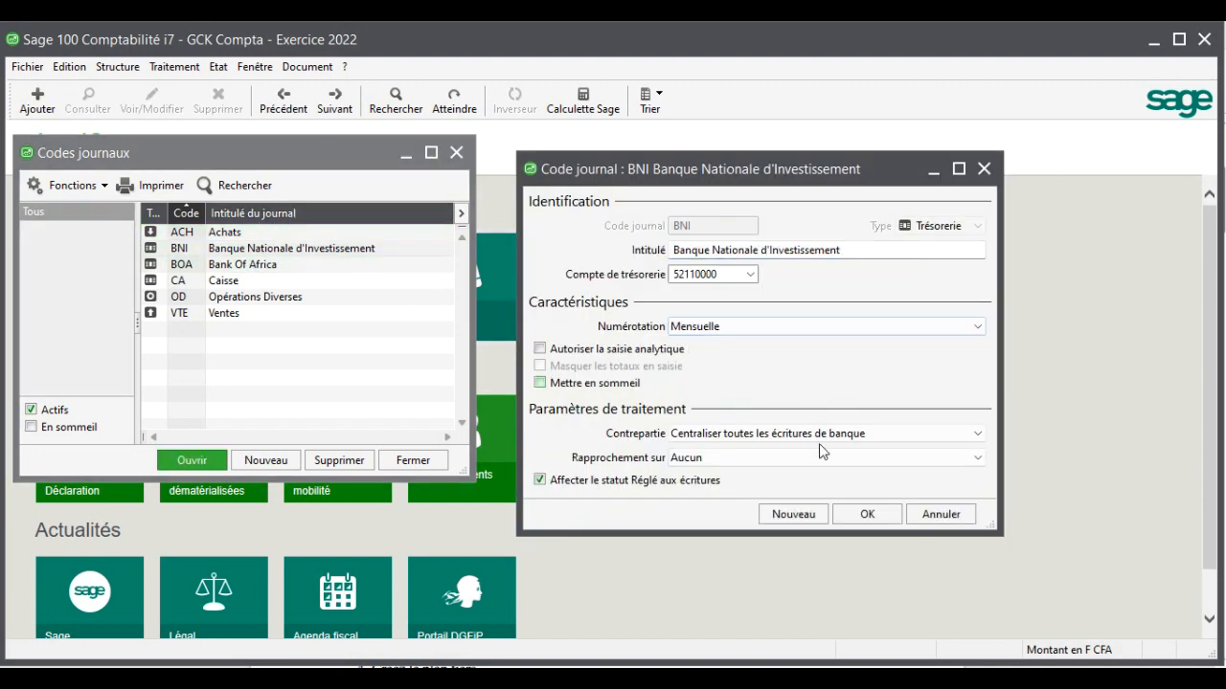
left_click(866, 515)
double_click(303, 263)
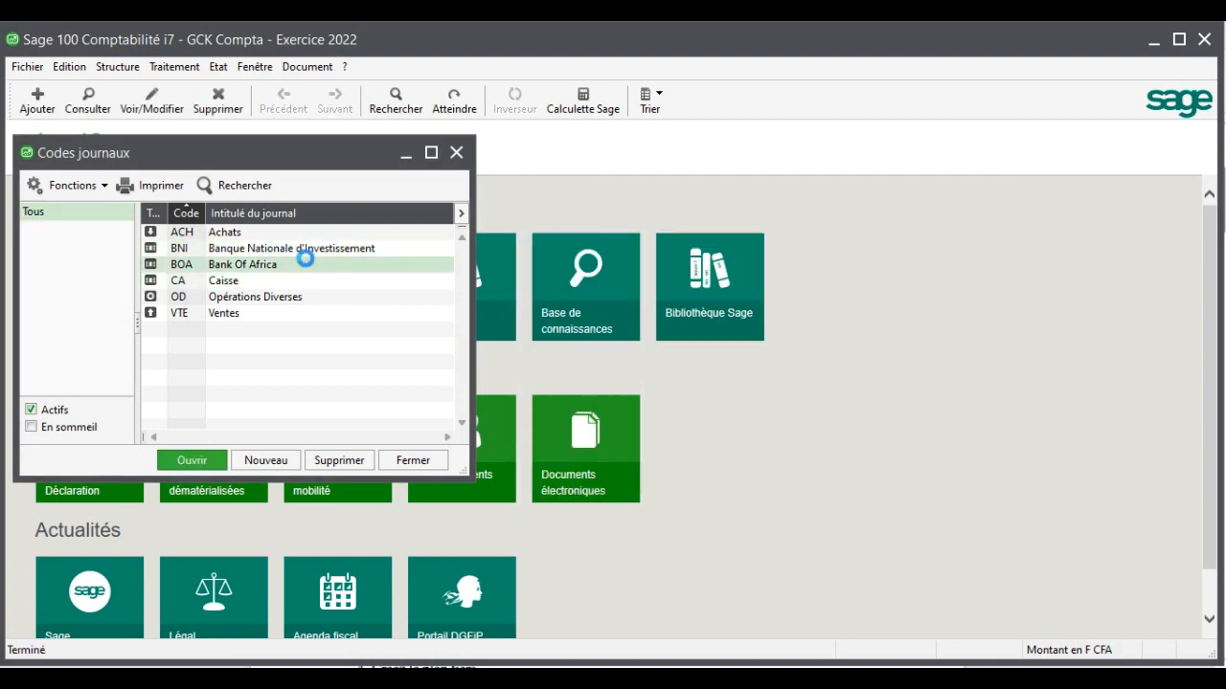
left_click(763, 329)
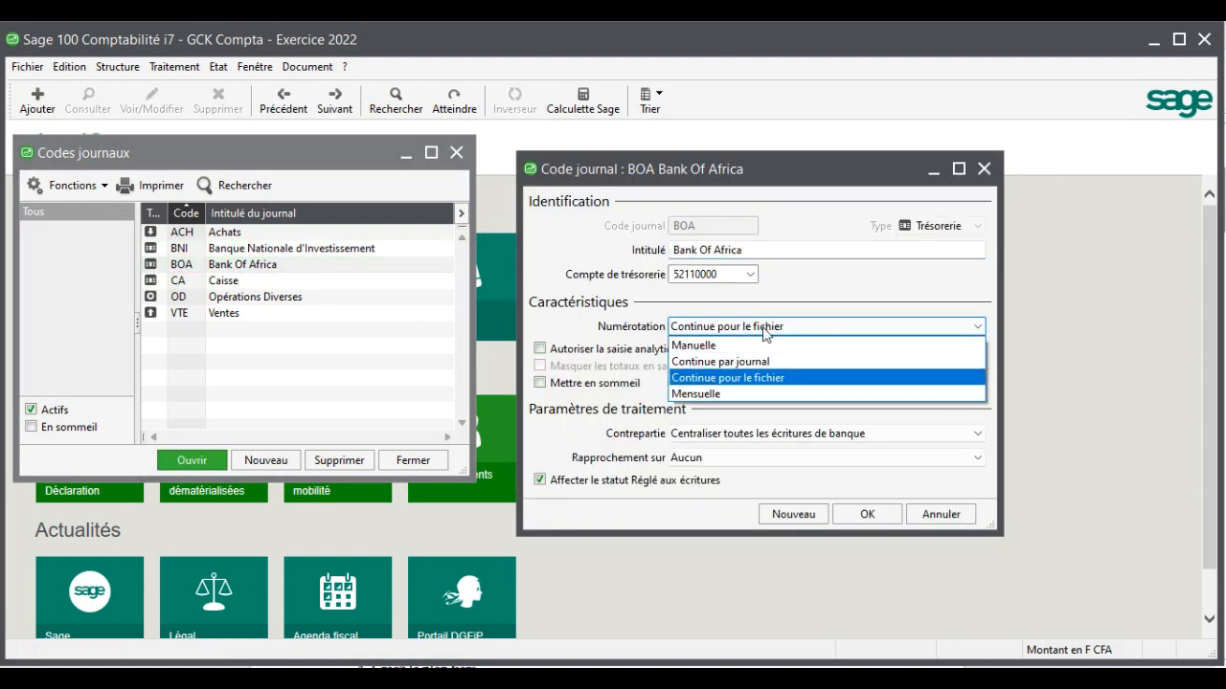
left_click(730, 394)
left_click(867, 515)
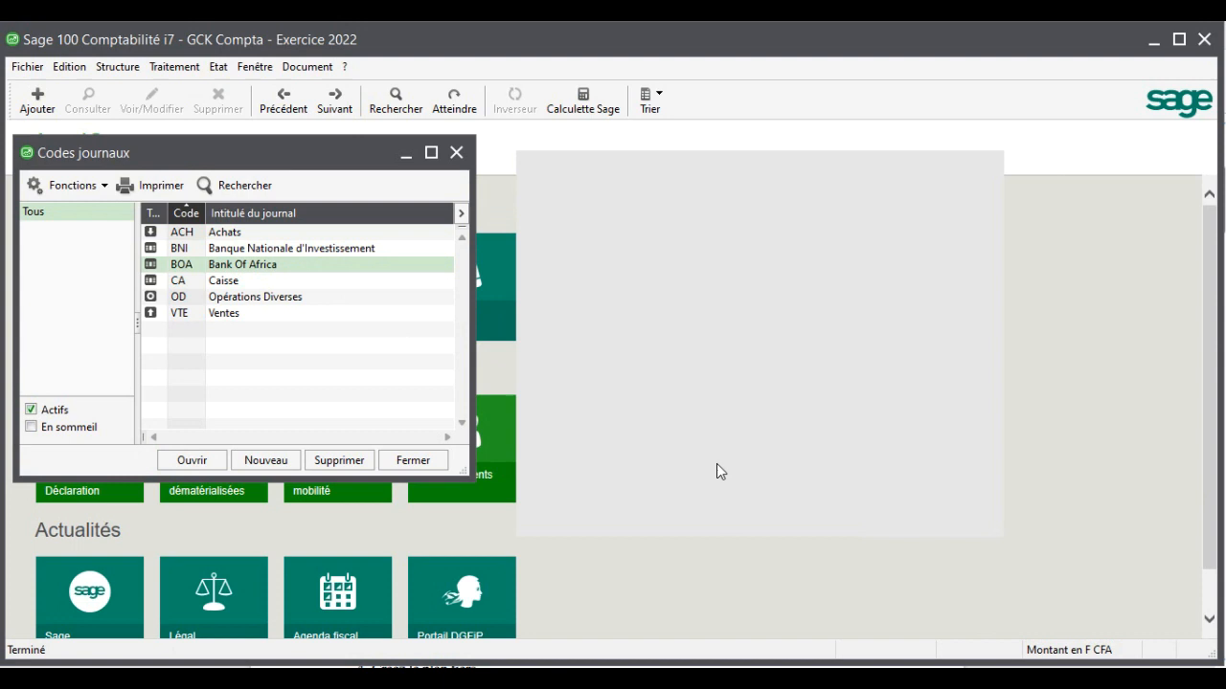
Step: Set the numbering of journals CA Caisse and OD Opérations Diverses to Mensuelle, saving each record
double_click(287, 280)
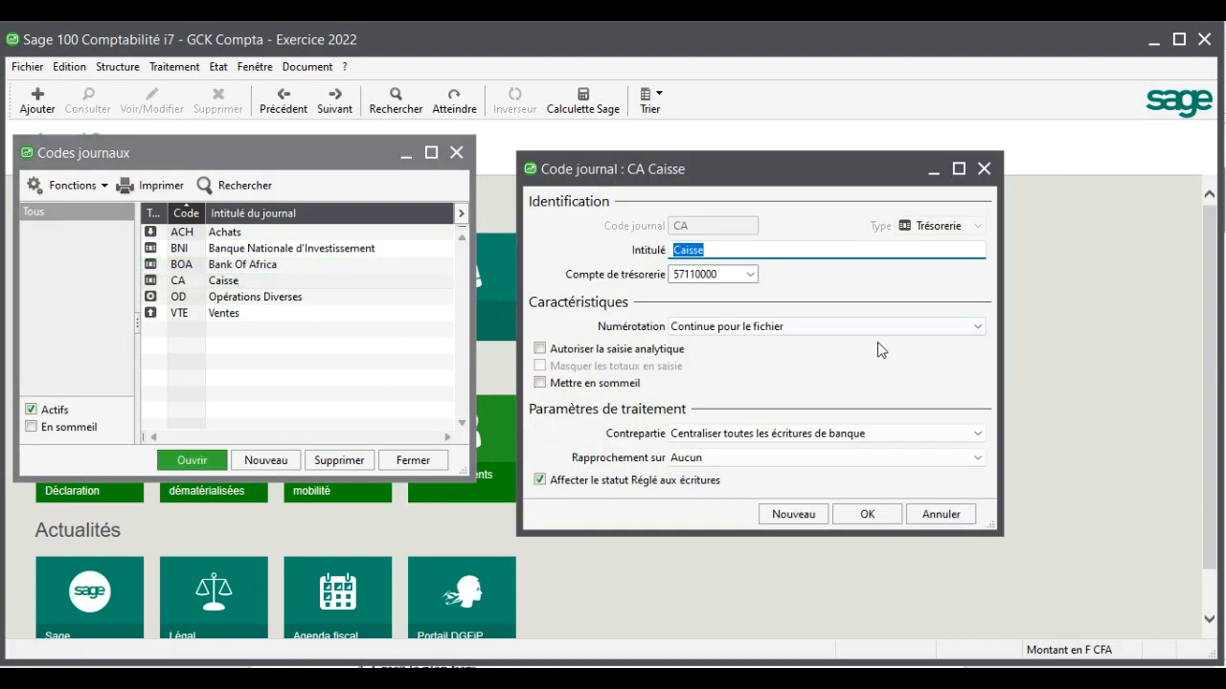
left_click(797, 322)
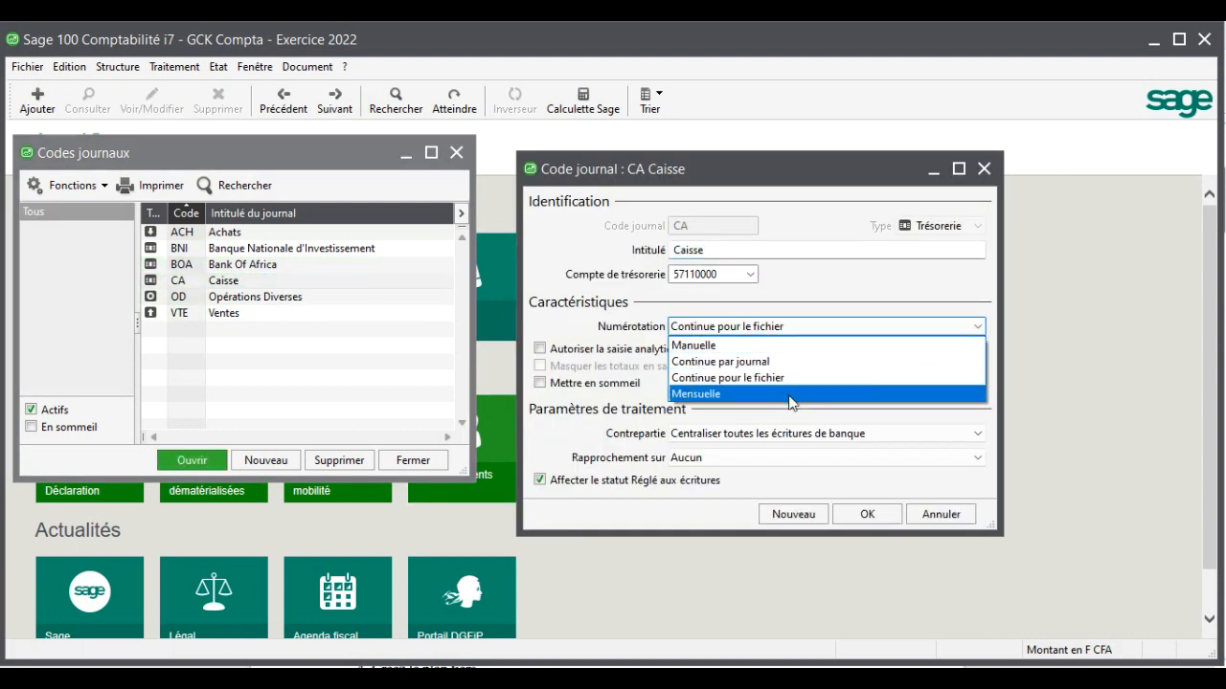
left_click(791, 395)
left_click(876, 521)
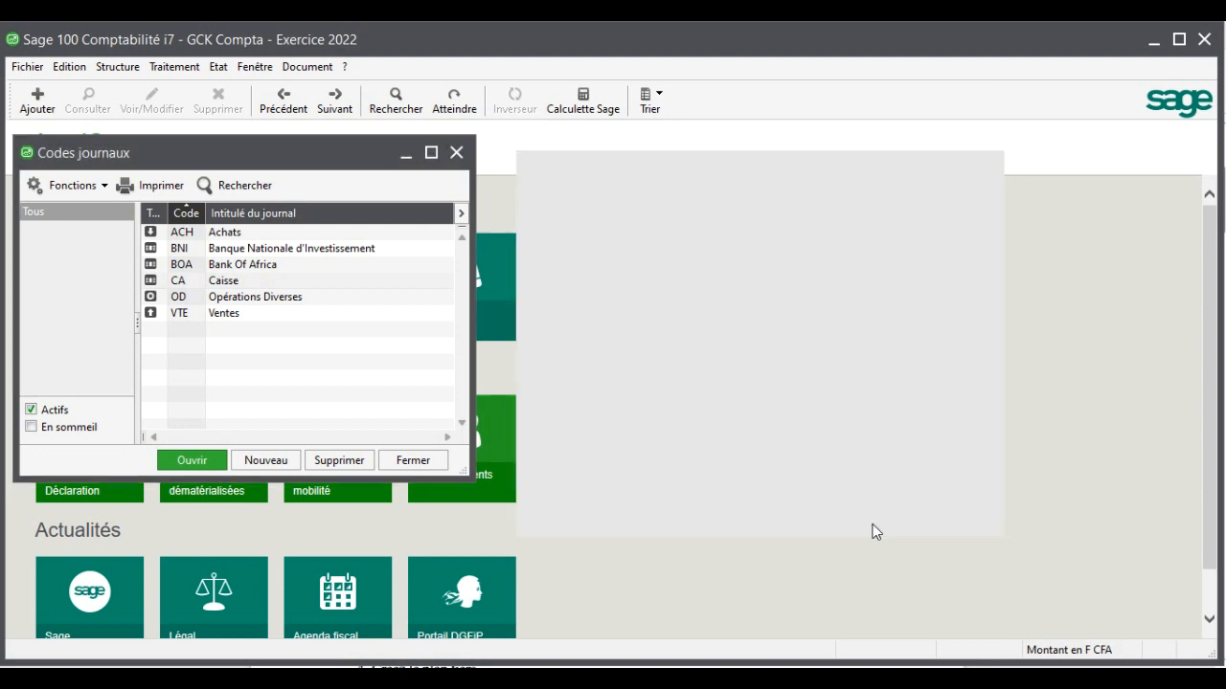
double_click(324, 297)
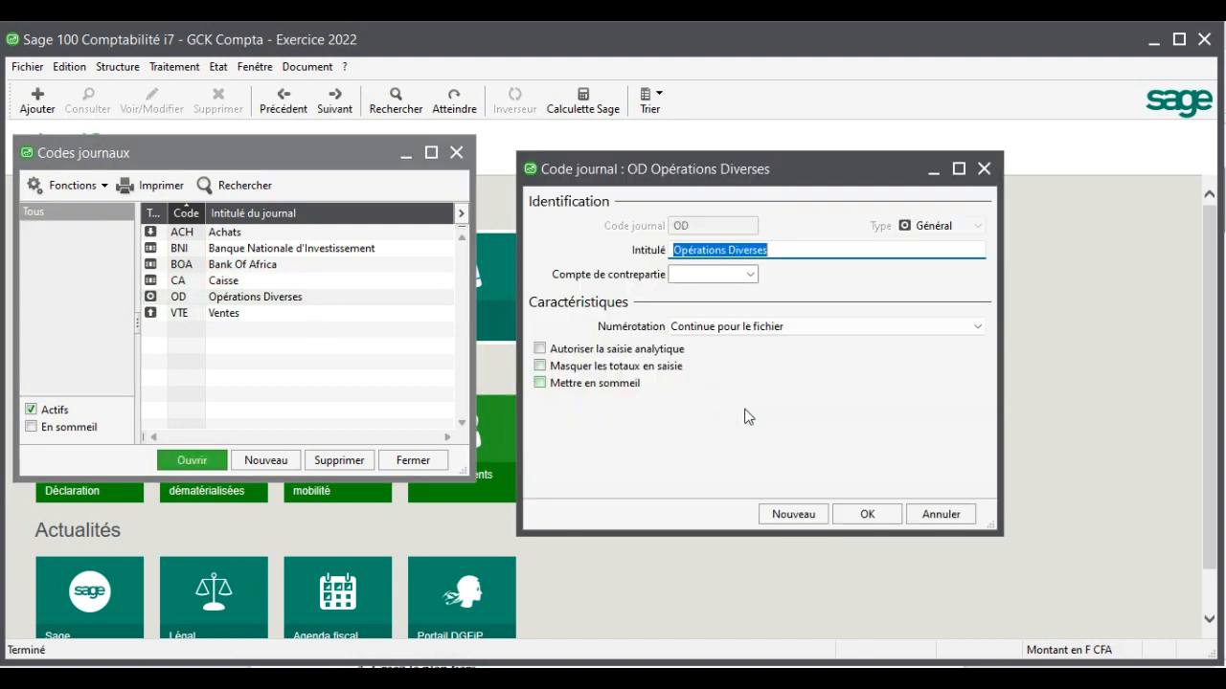
left_click(686, 326)
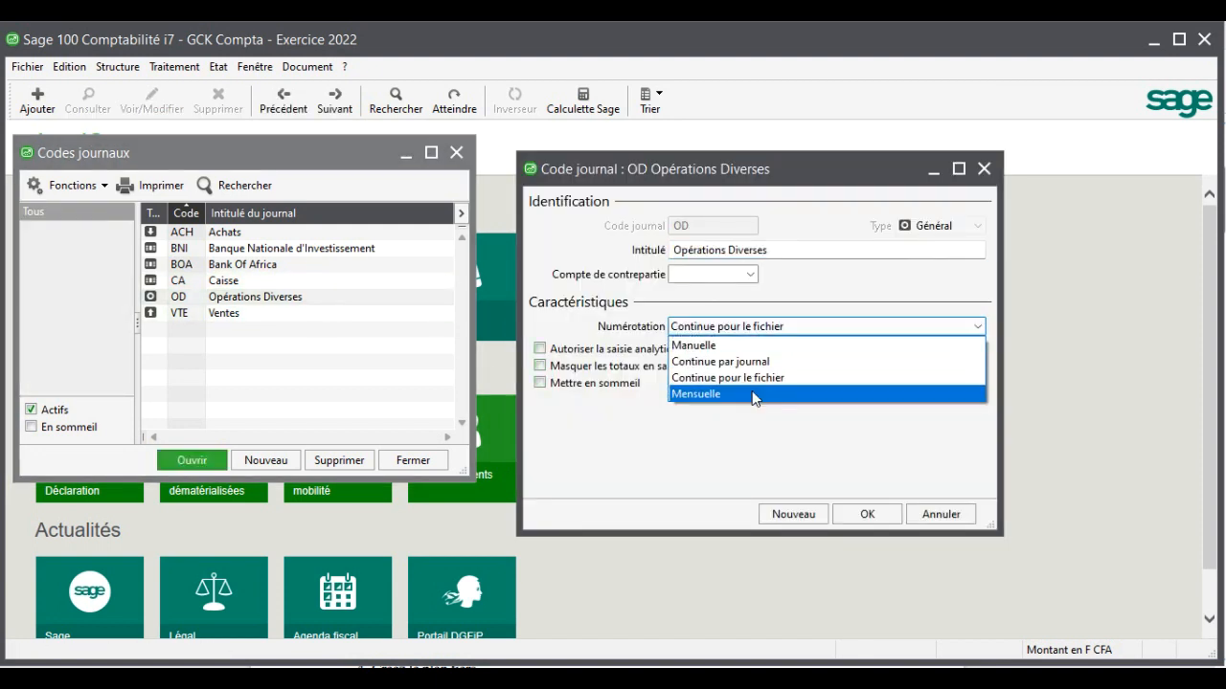
left_click(753, 395)
left_click(868, 514)
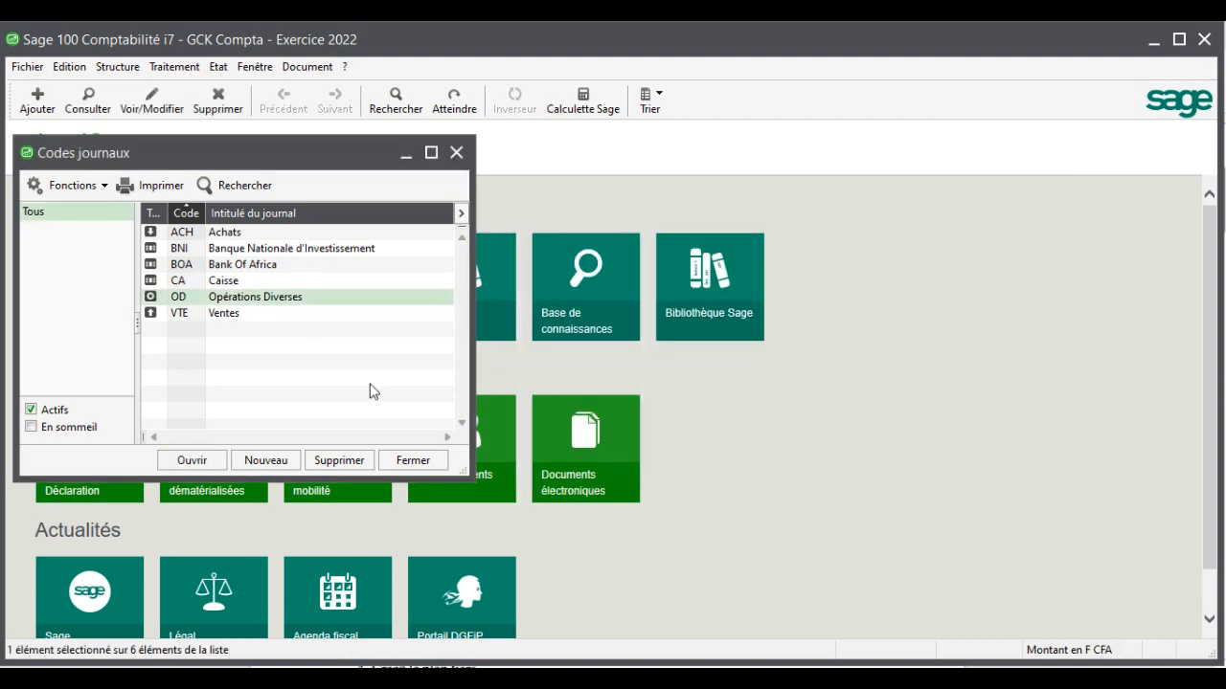
Step: Set the numbering of journal VTE Ventes to Mensuelle, save the record, and close the journal codes list
double_click(264, 314)
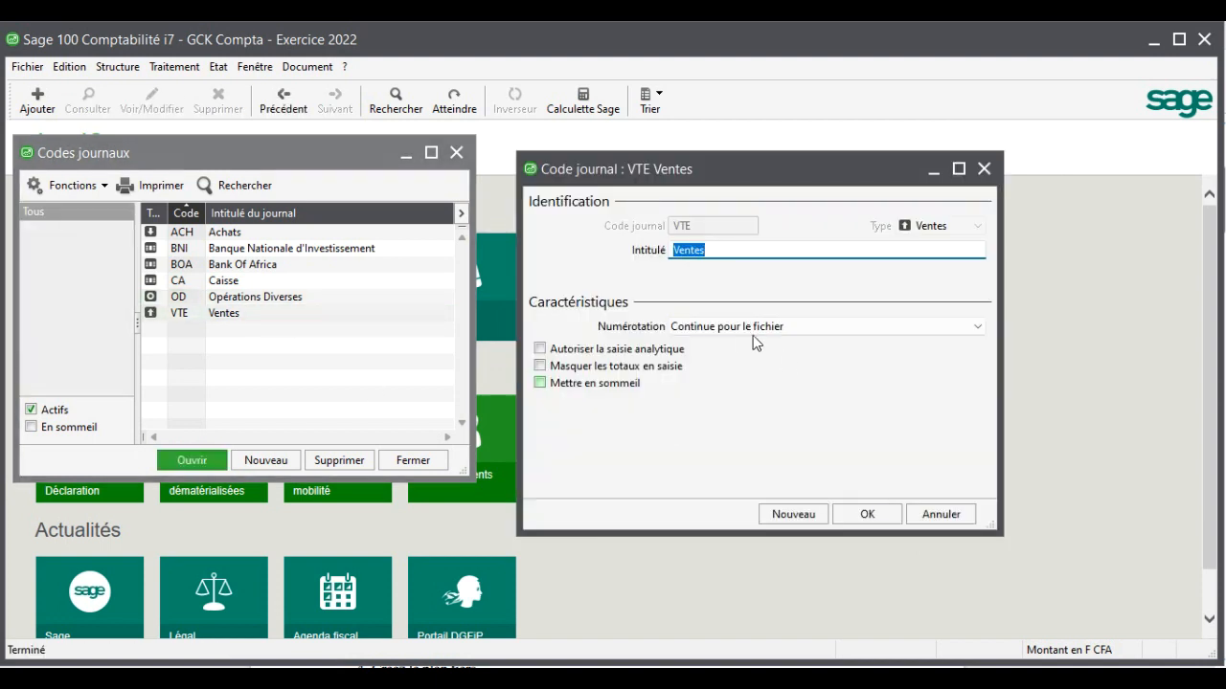
left_click(740, 326)
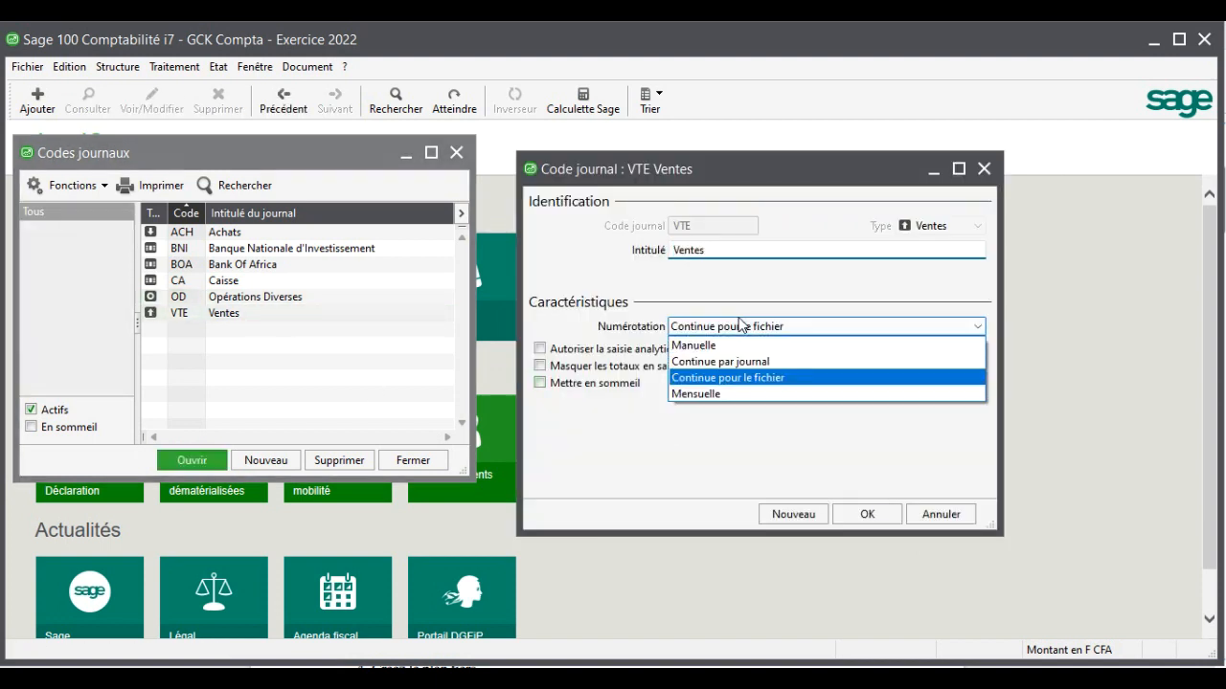
left_click(779, 394)
left_click(866, 514)
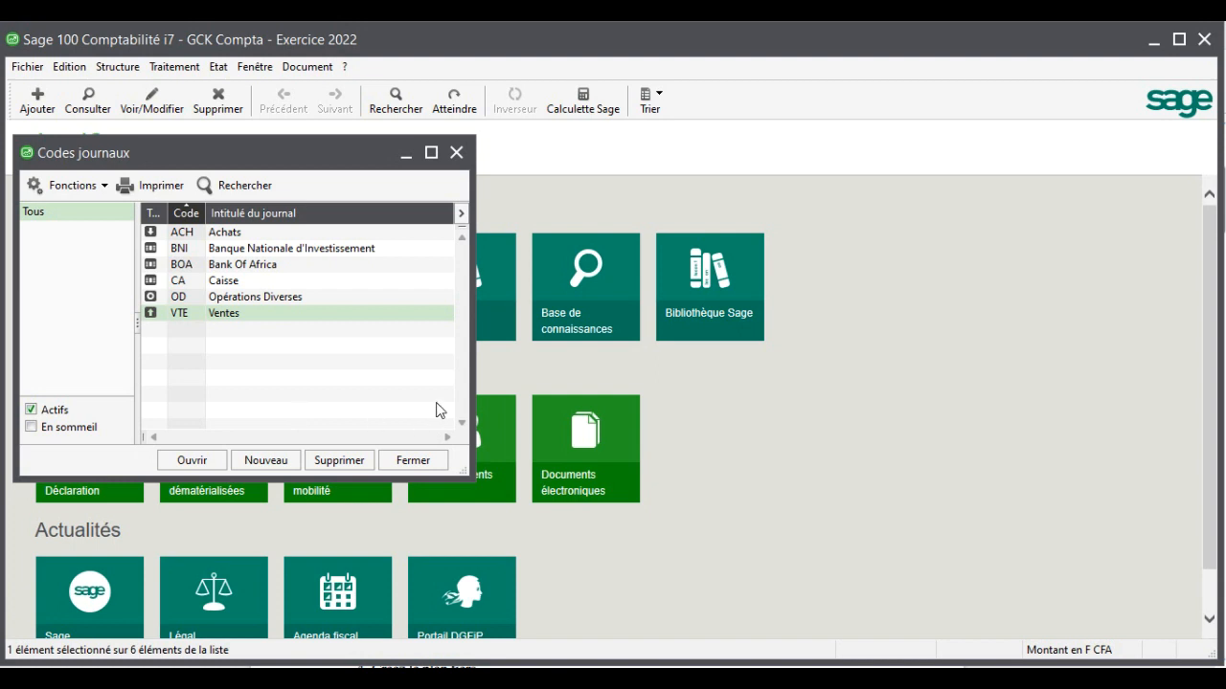
left_click(421, 466)
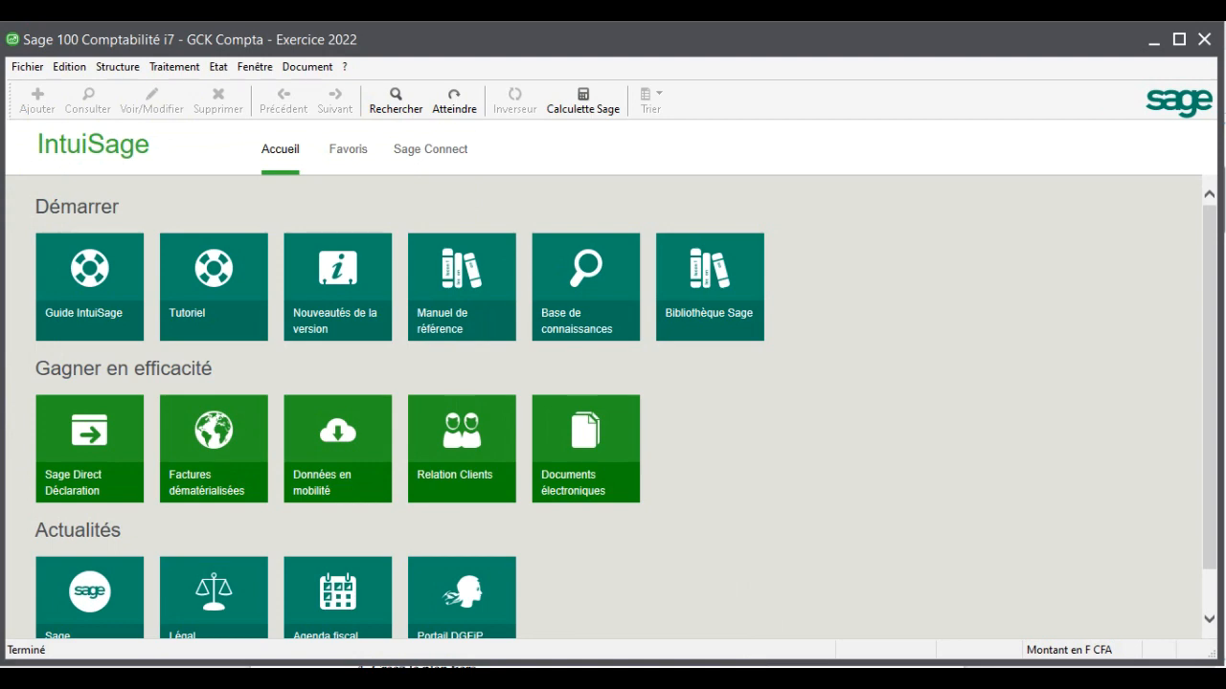
mouse_move(752, 675)
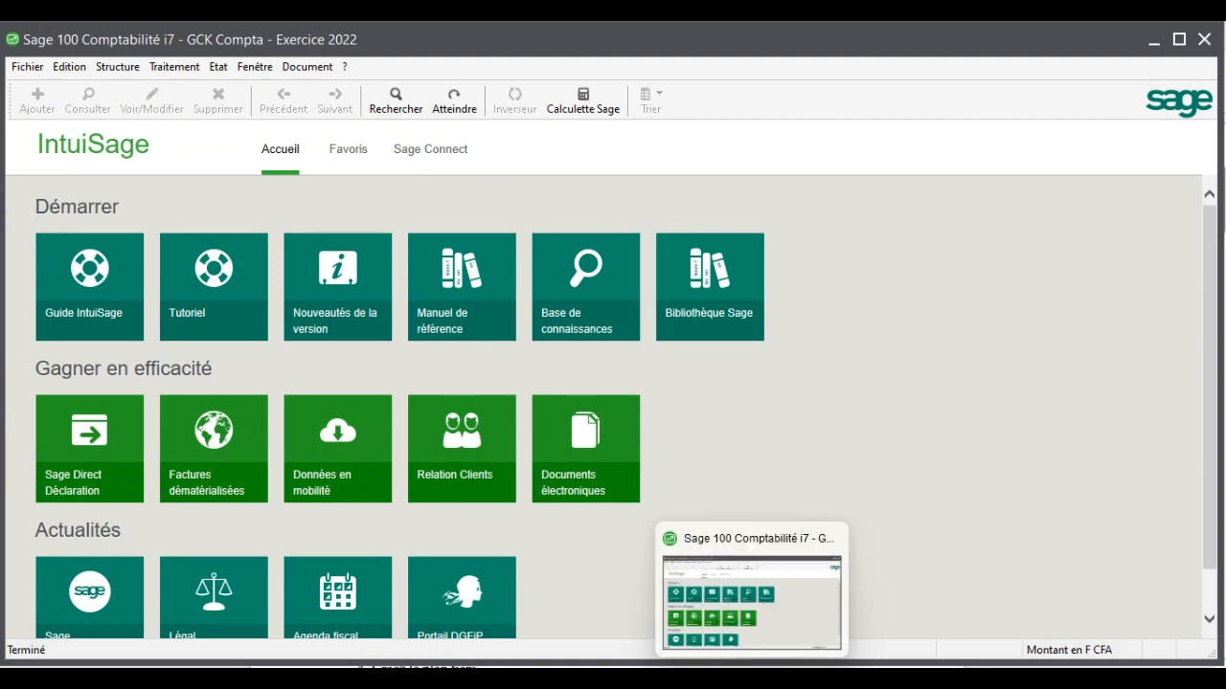